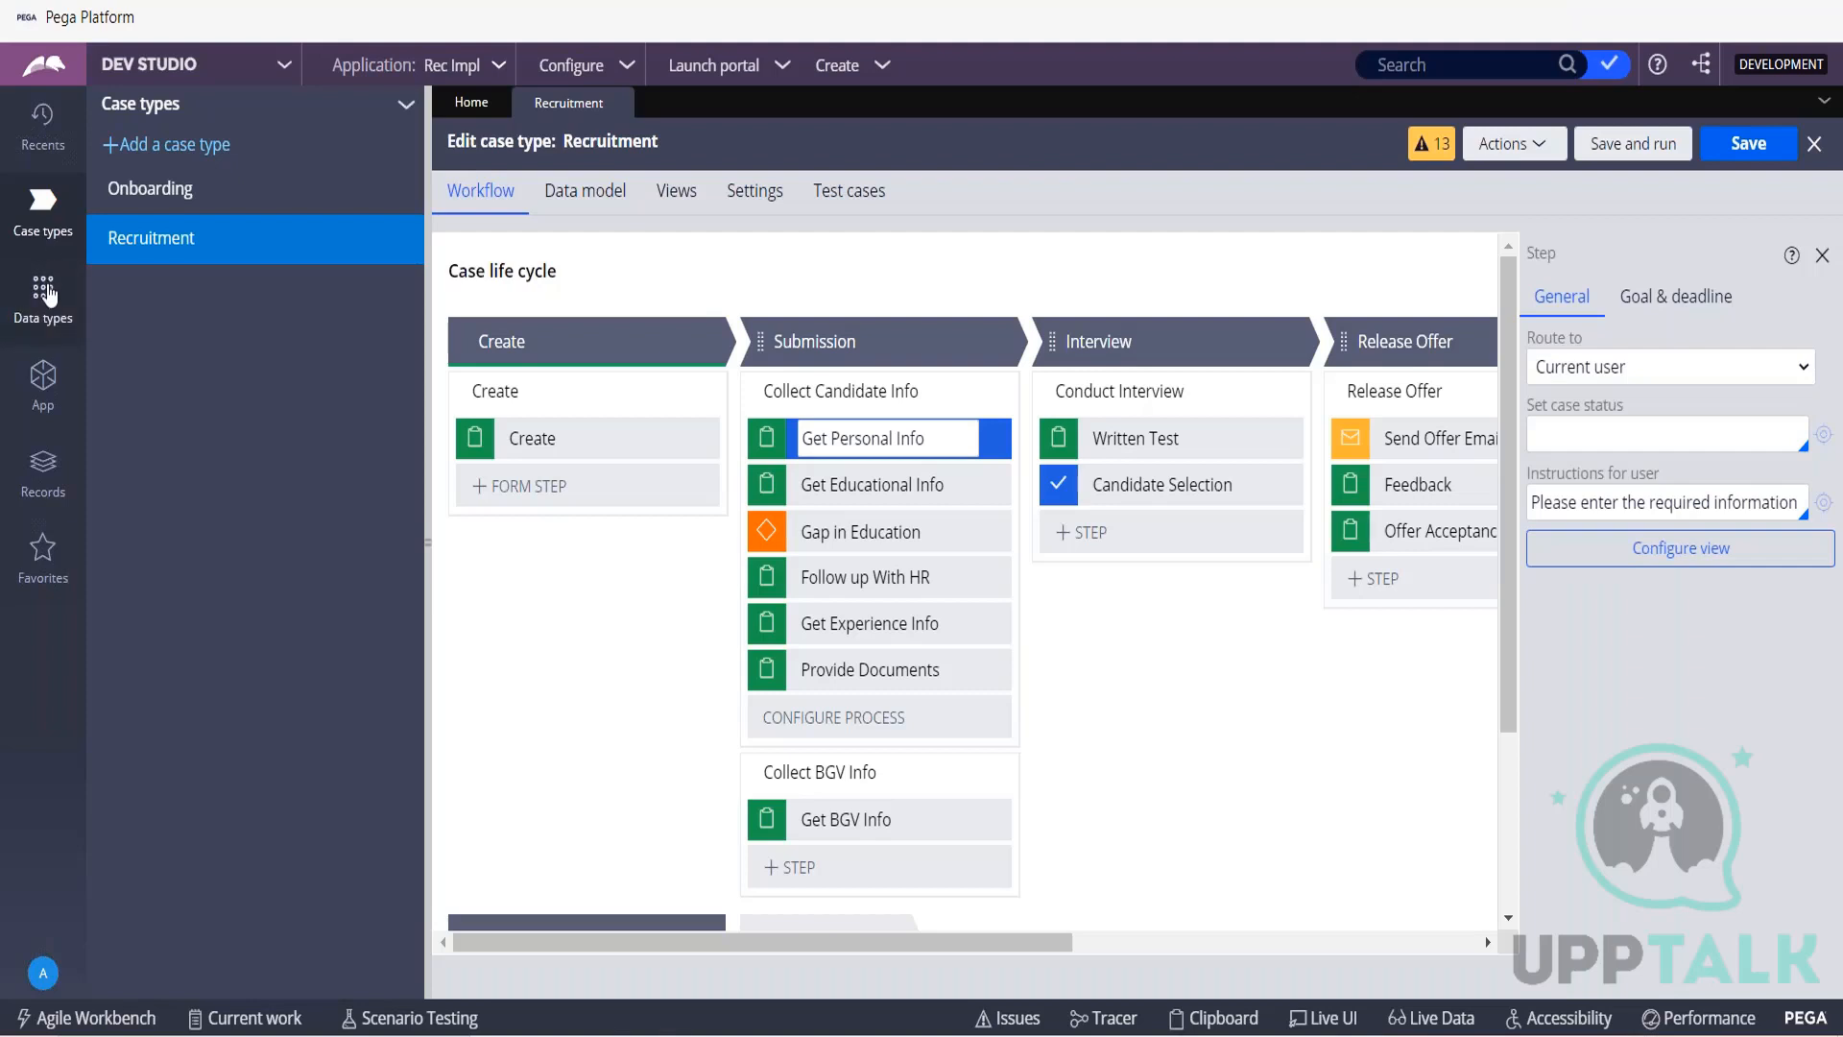
Open the Candidate data type and review the fields in its data model.
{"action": "left_click", "coordinate": [45, 291]}
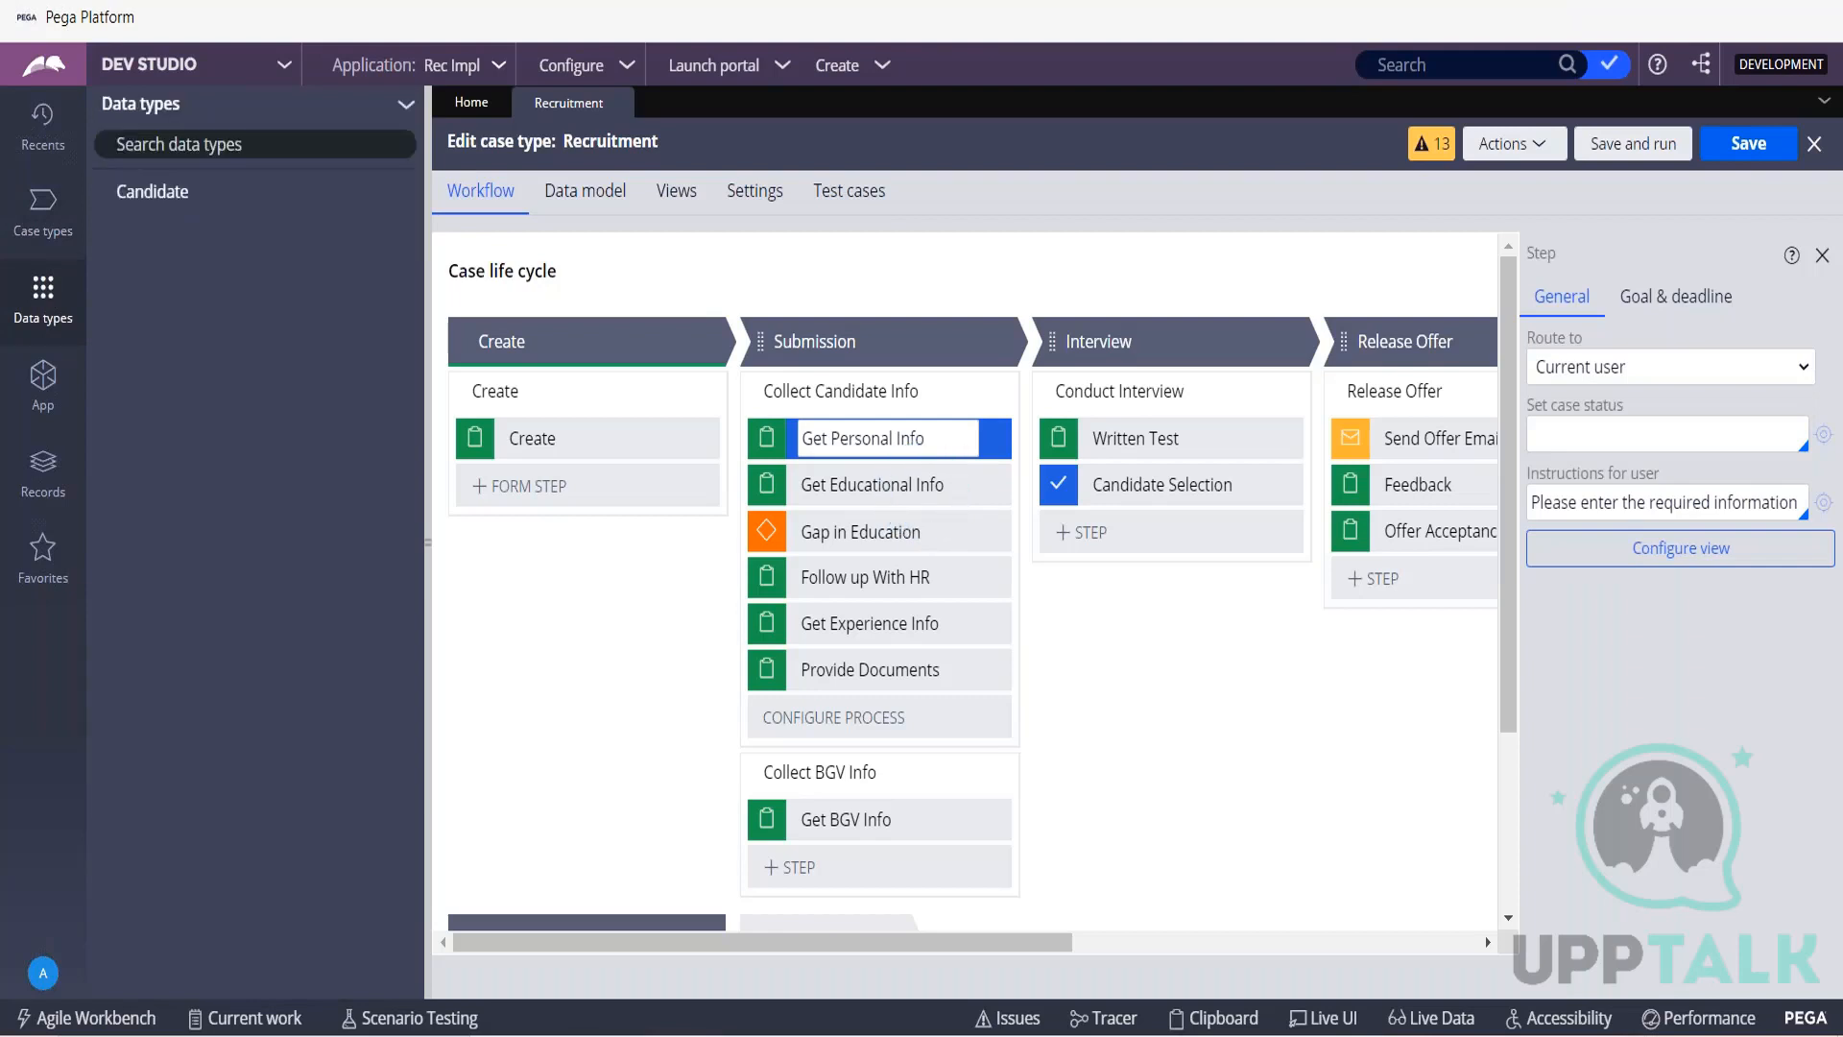
{"action": "left_click", "coordinate": [159, 195]}
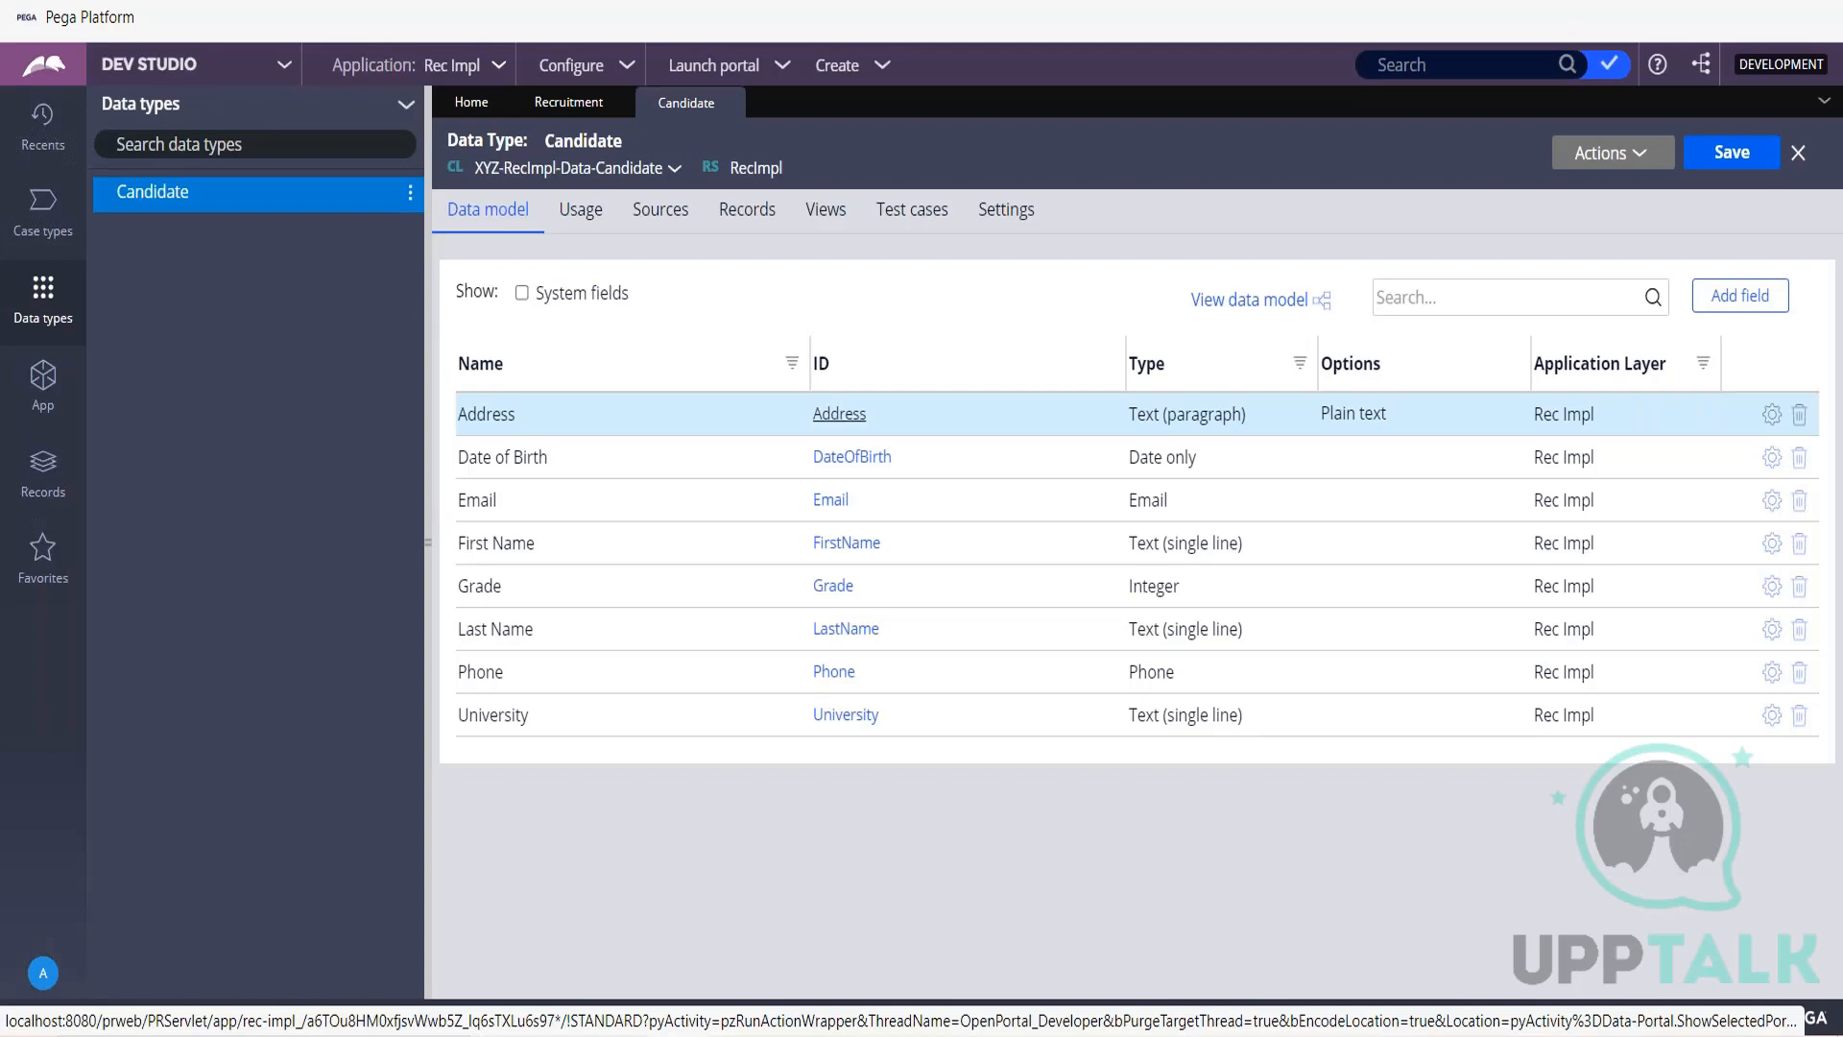
Return to the Recruitment case type and examine the Get Personal Info view's fields, including Candidate Page and the Candidate List fields.
{"action": "left_click", "coordinate": [58, 230]}
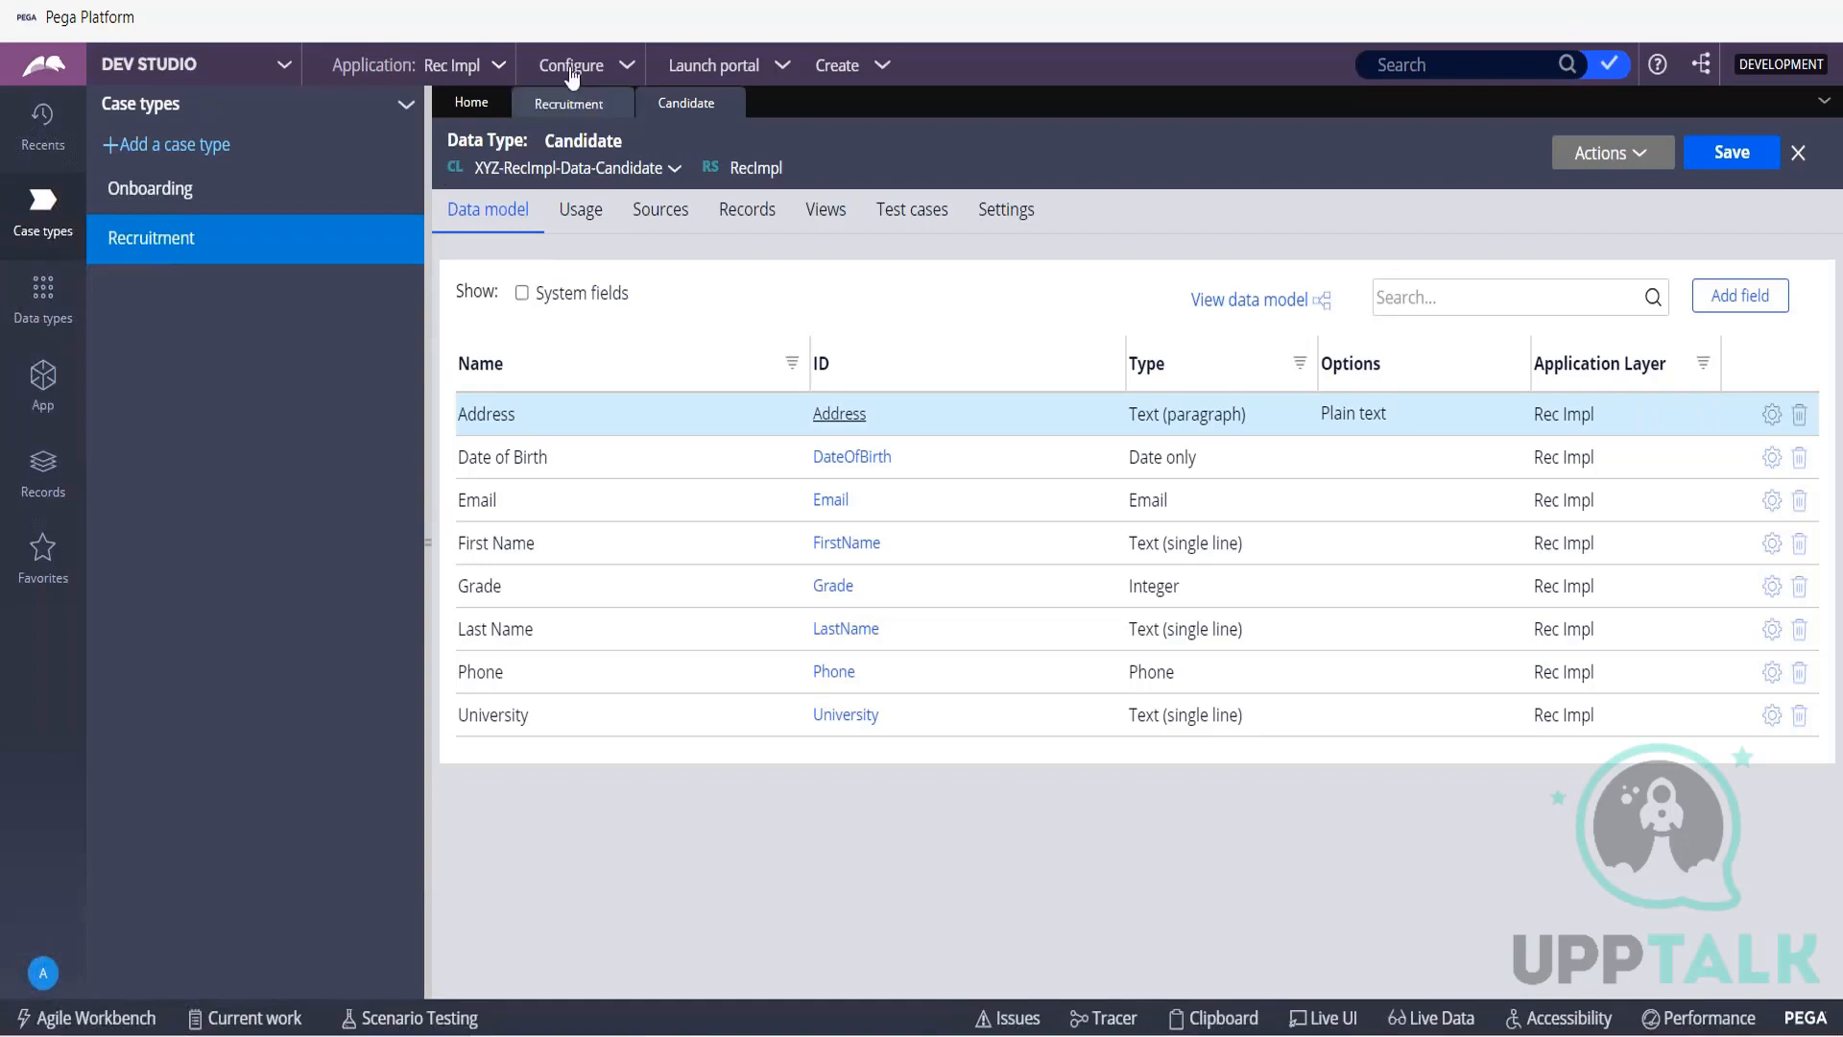
{"action": "left_click", "coordinate": [574, 102]}
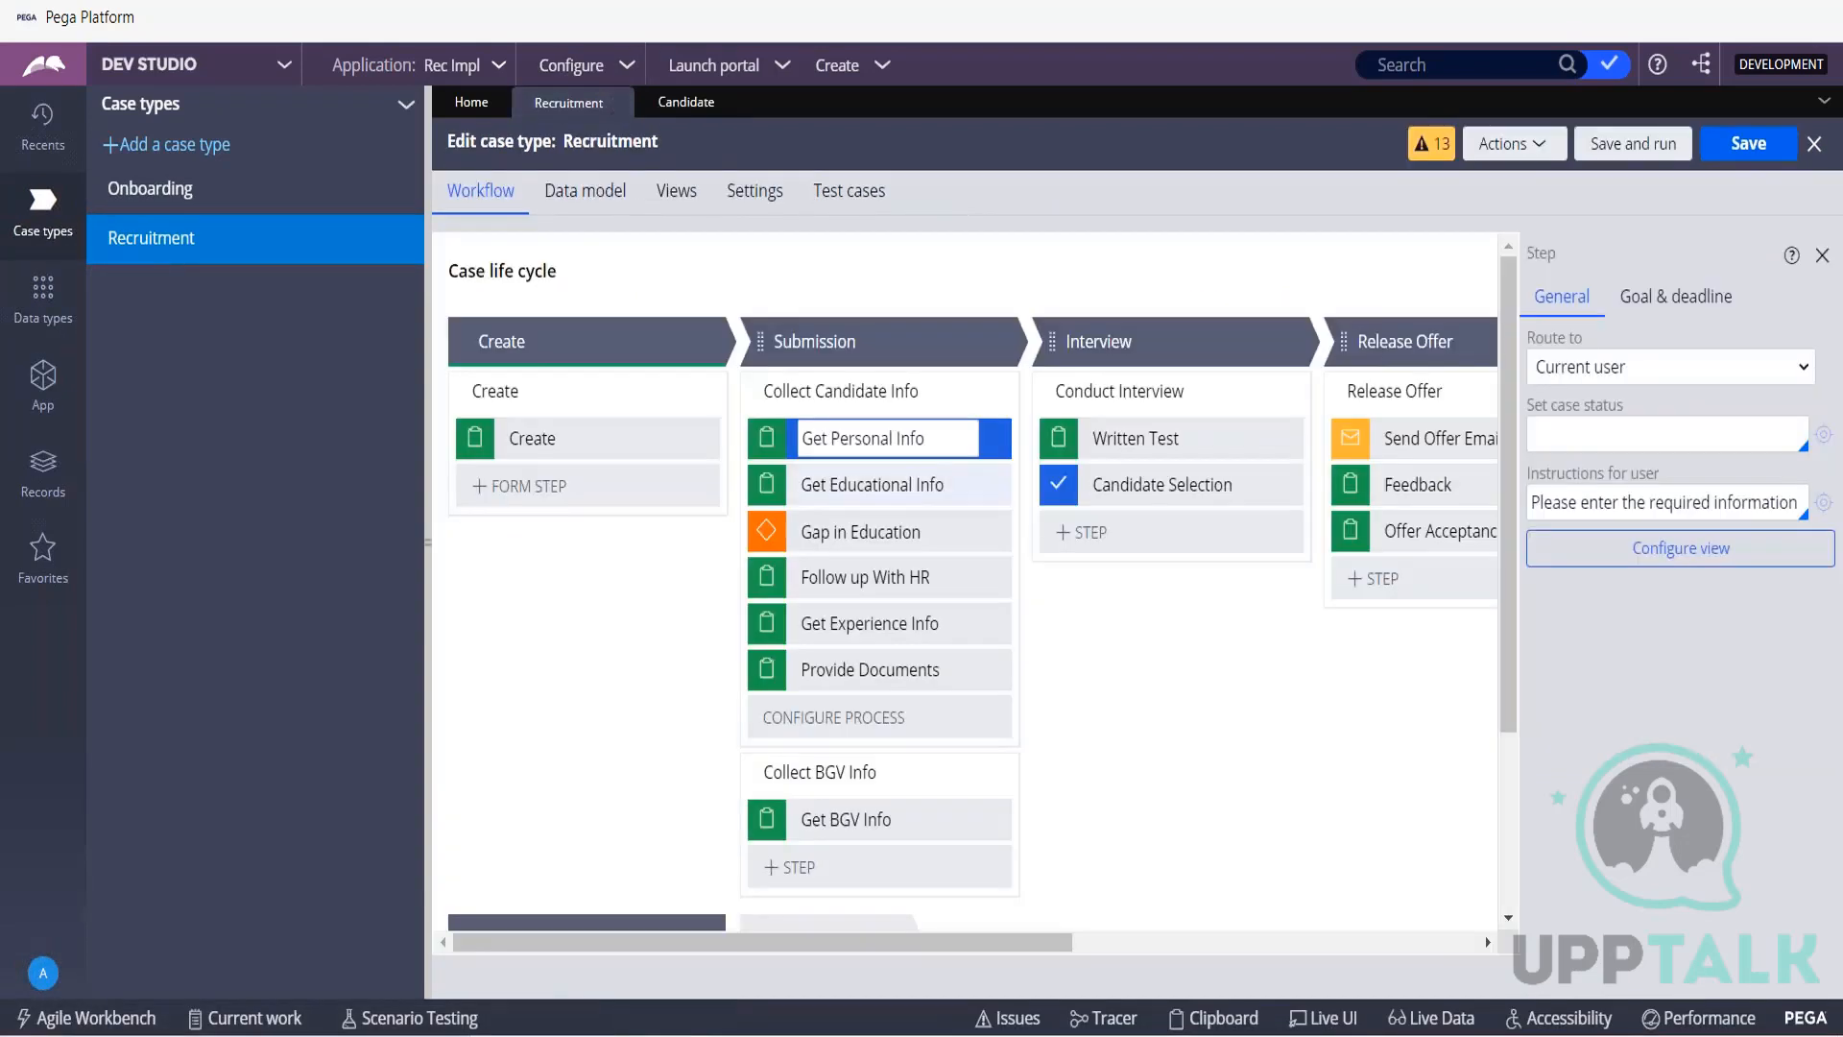
{"action": "left_click", "coordinate": [1738, 568]}
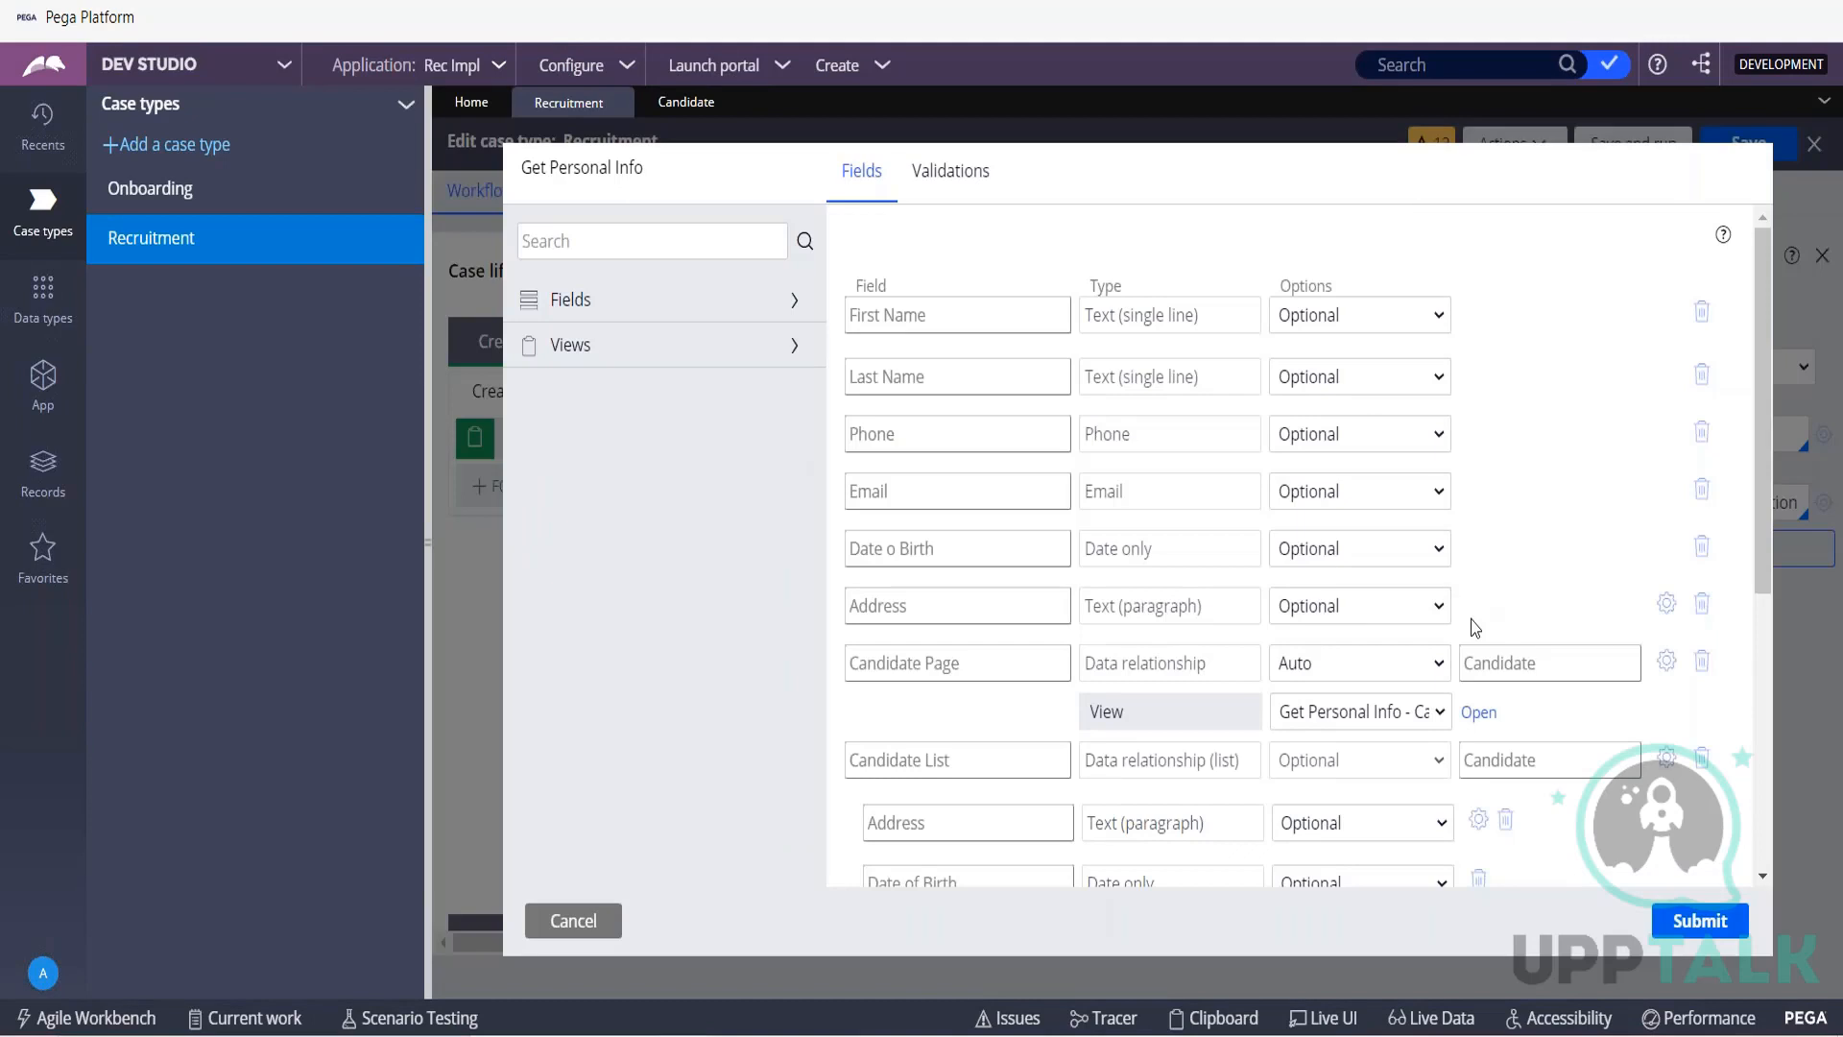
{"action": "scroll", "coordinate": [1469, 629], "scroll_direction": "down", "scroll_amount": 2}
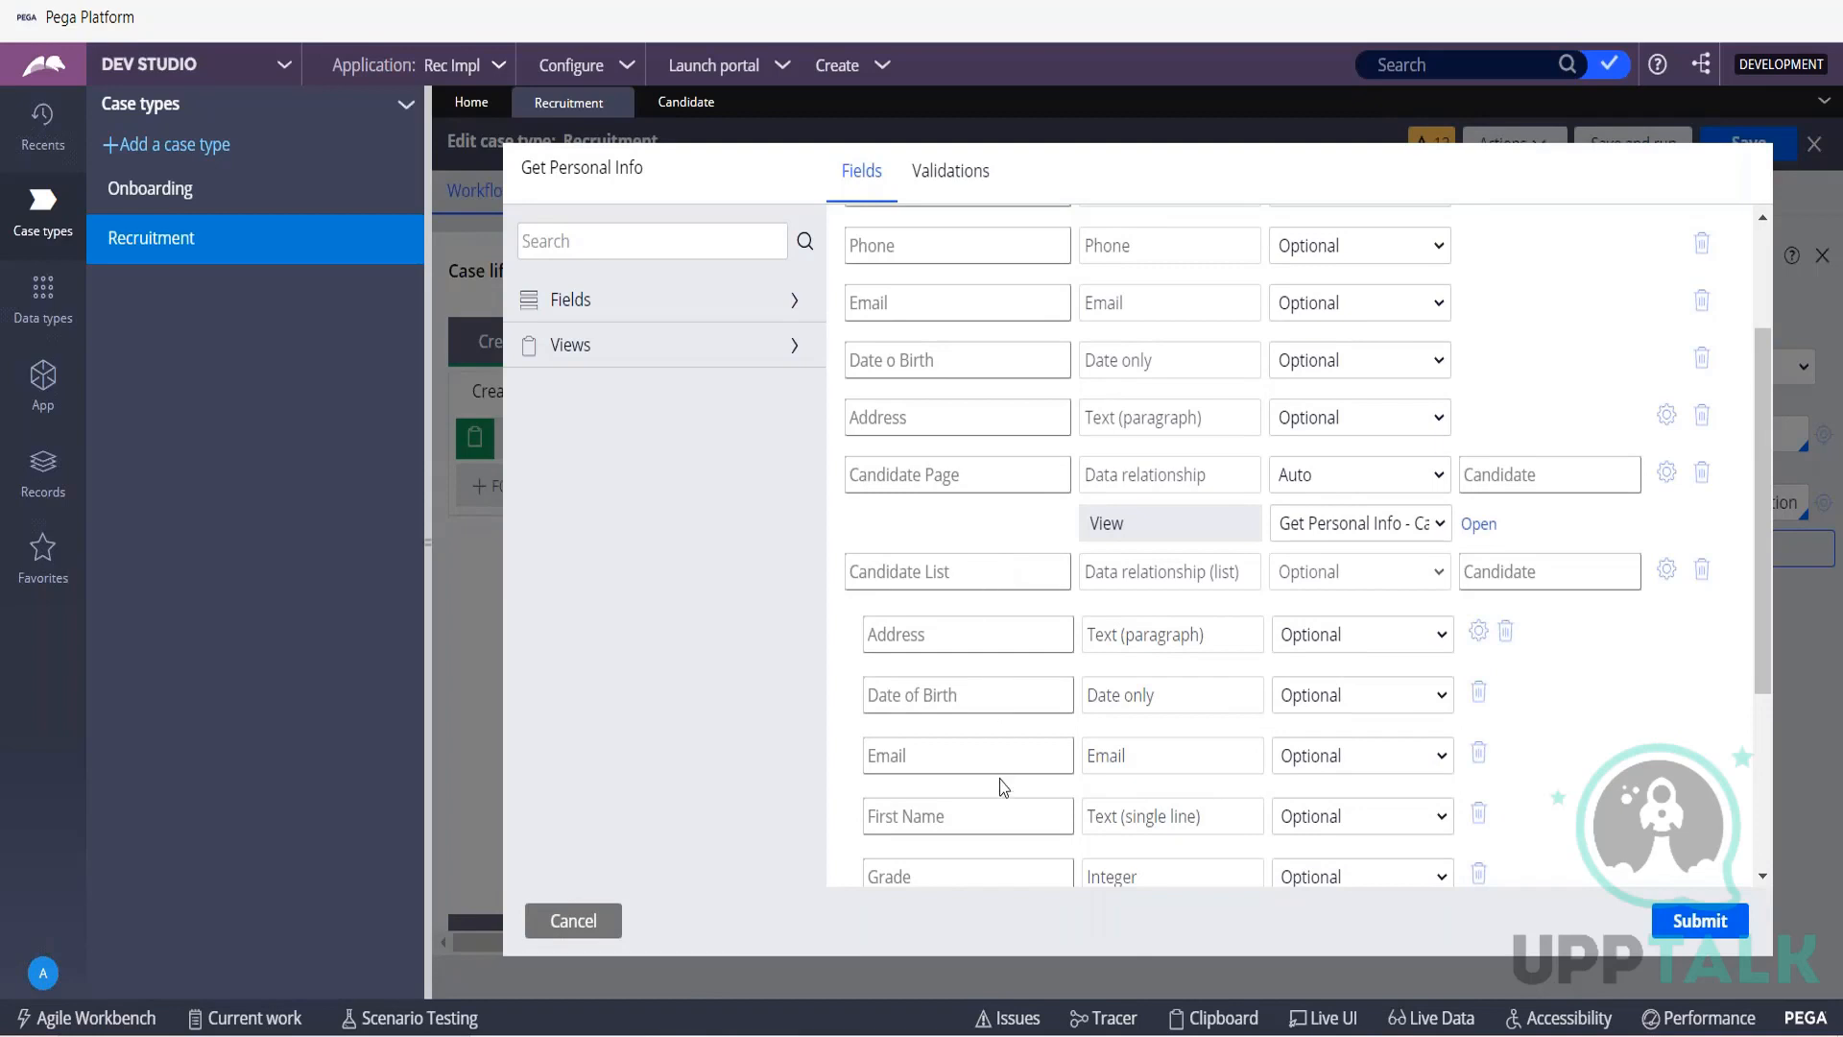
{"action": "scroll", "coordinate": [1003, 788], "scroll_direction": "down", "scroll_amount": 2}
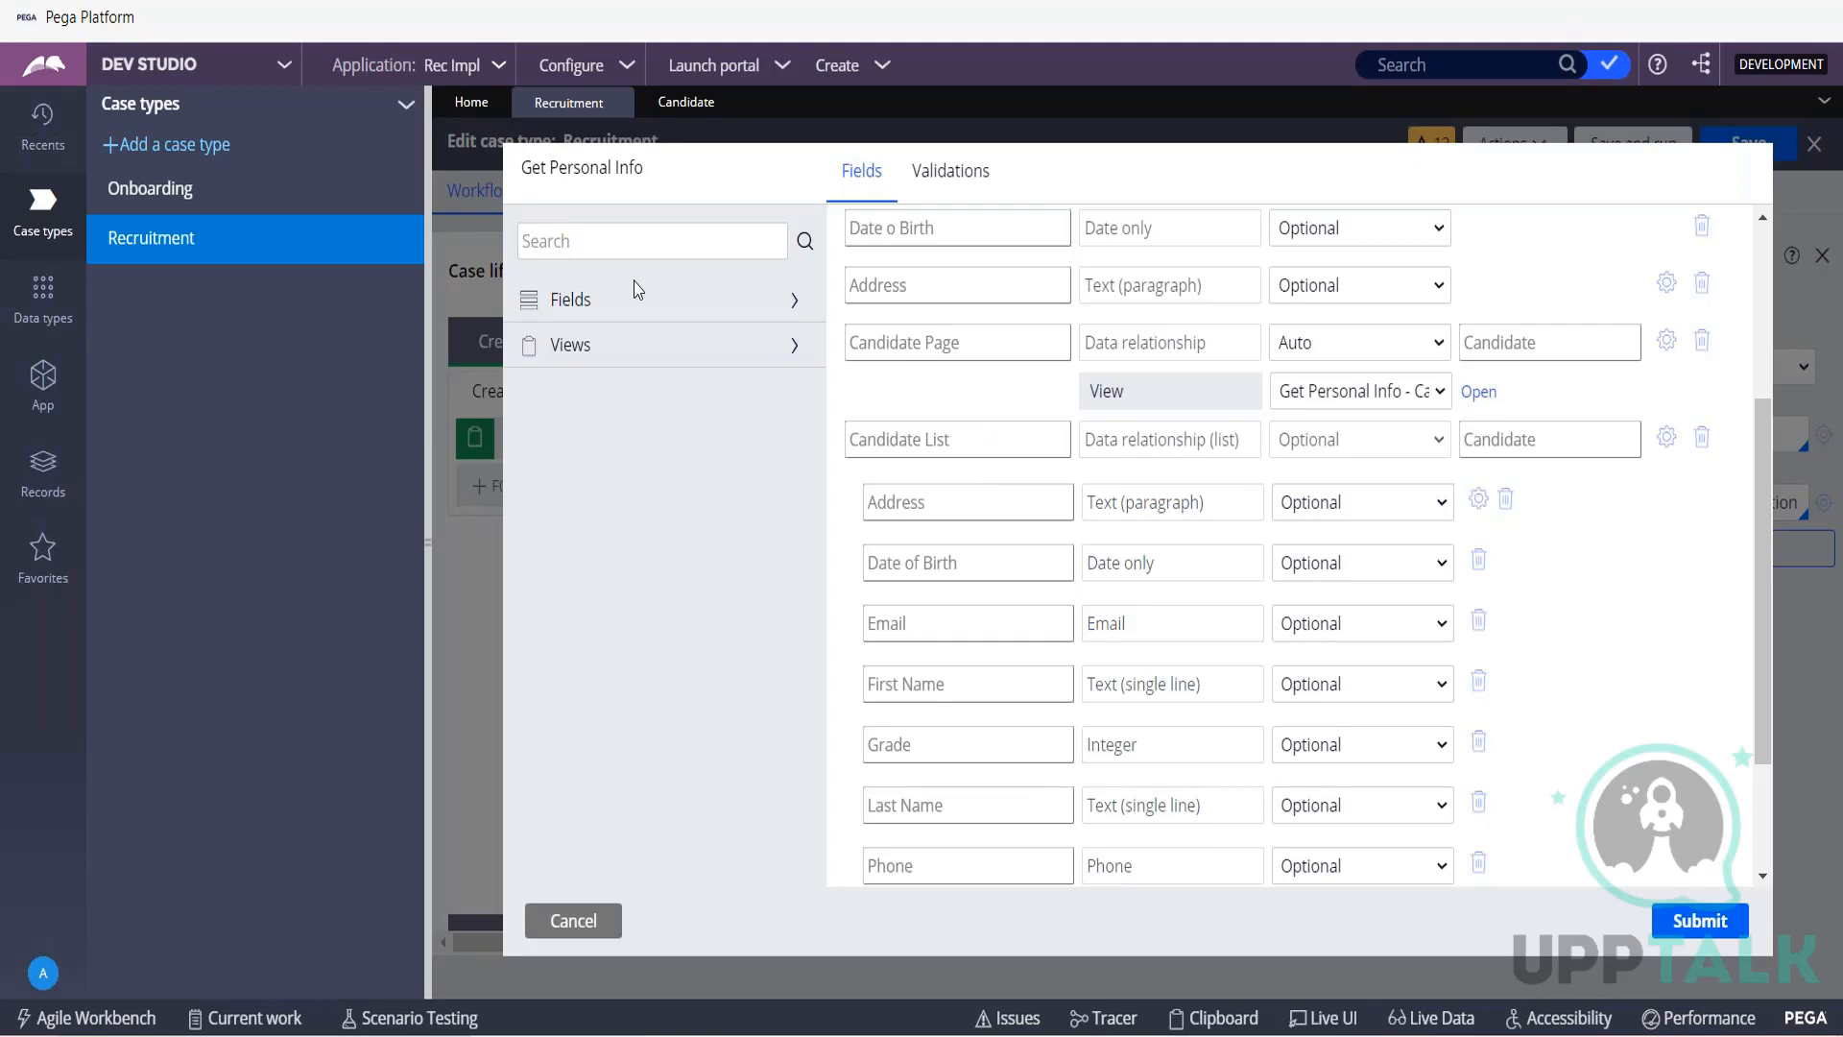
{"action": "scroll", "coordinate": [984, 273], "scroll_direction": "up", "scroll_amount": 3}
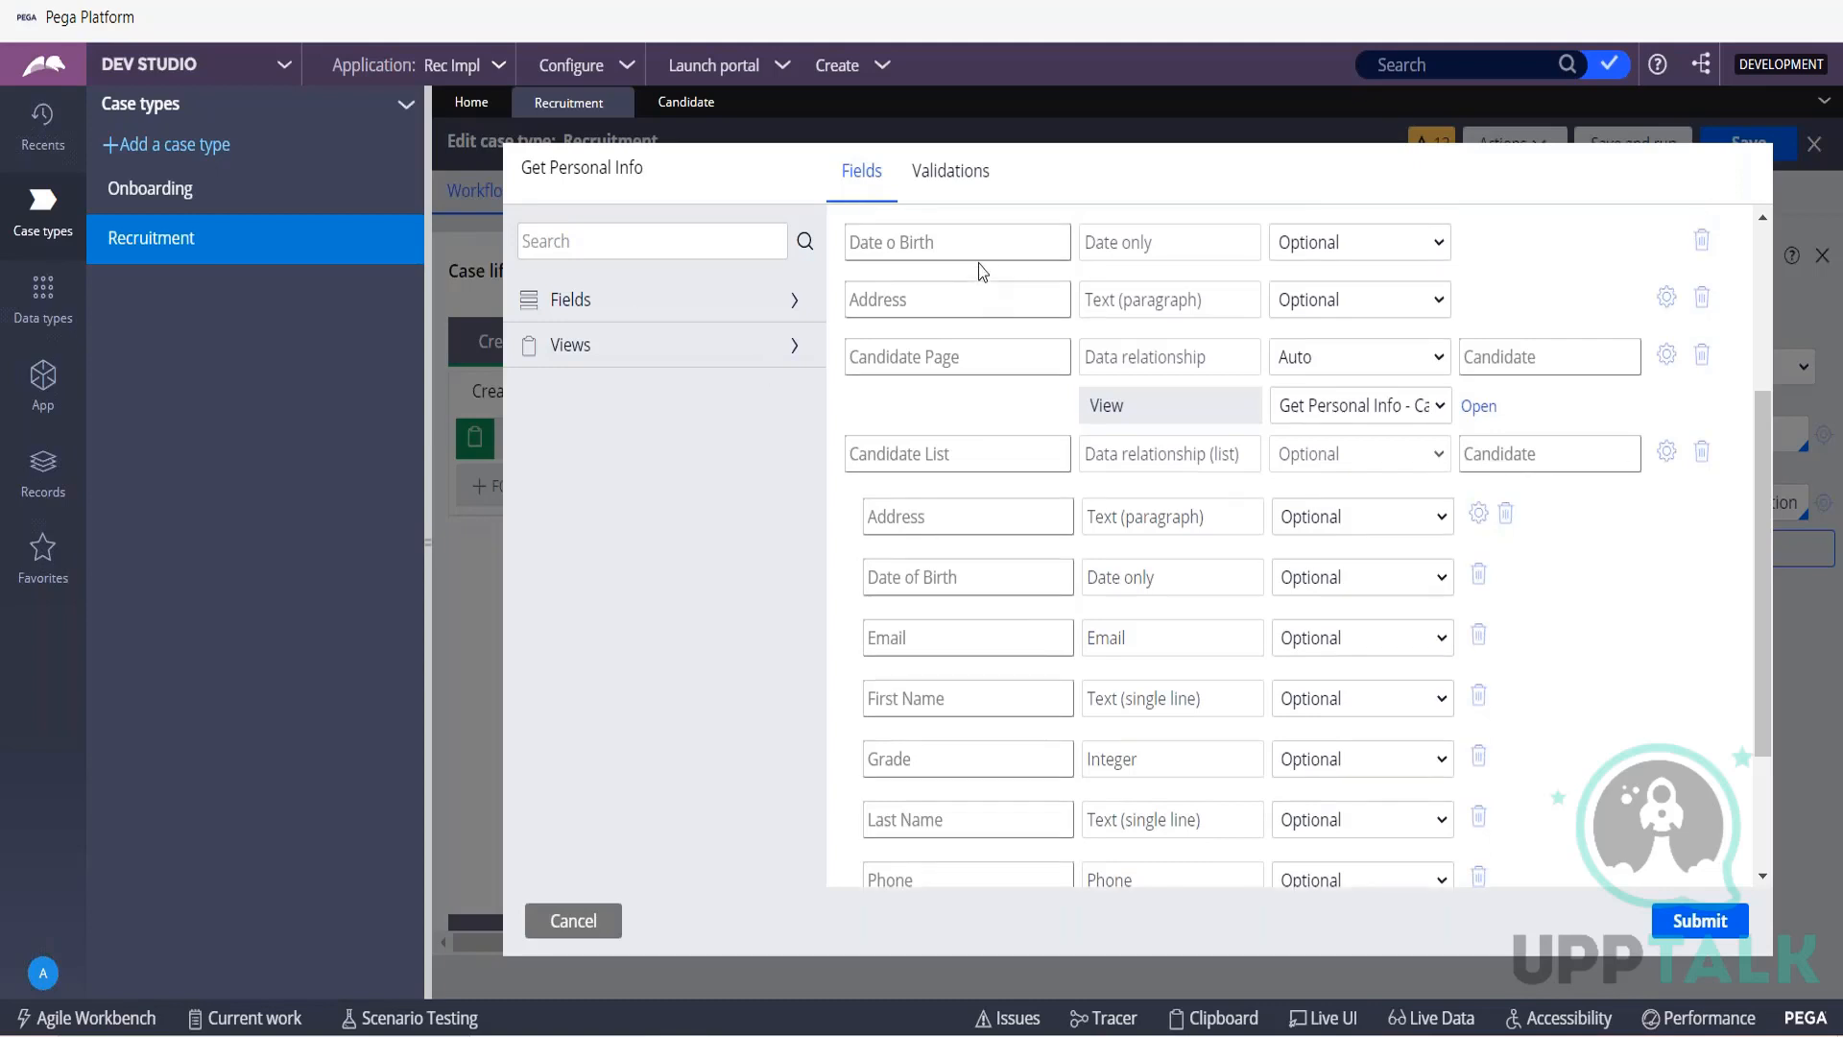
{"action": "scroll", "coordinate": [1056, 361], "scroll_direction": "up", "scroll_amount": 1}
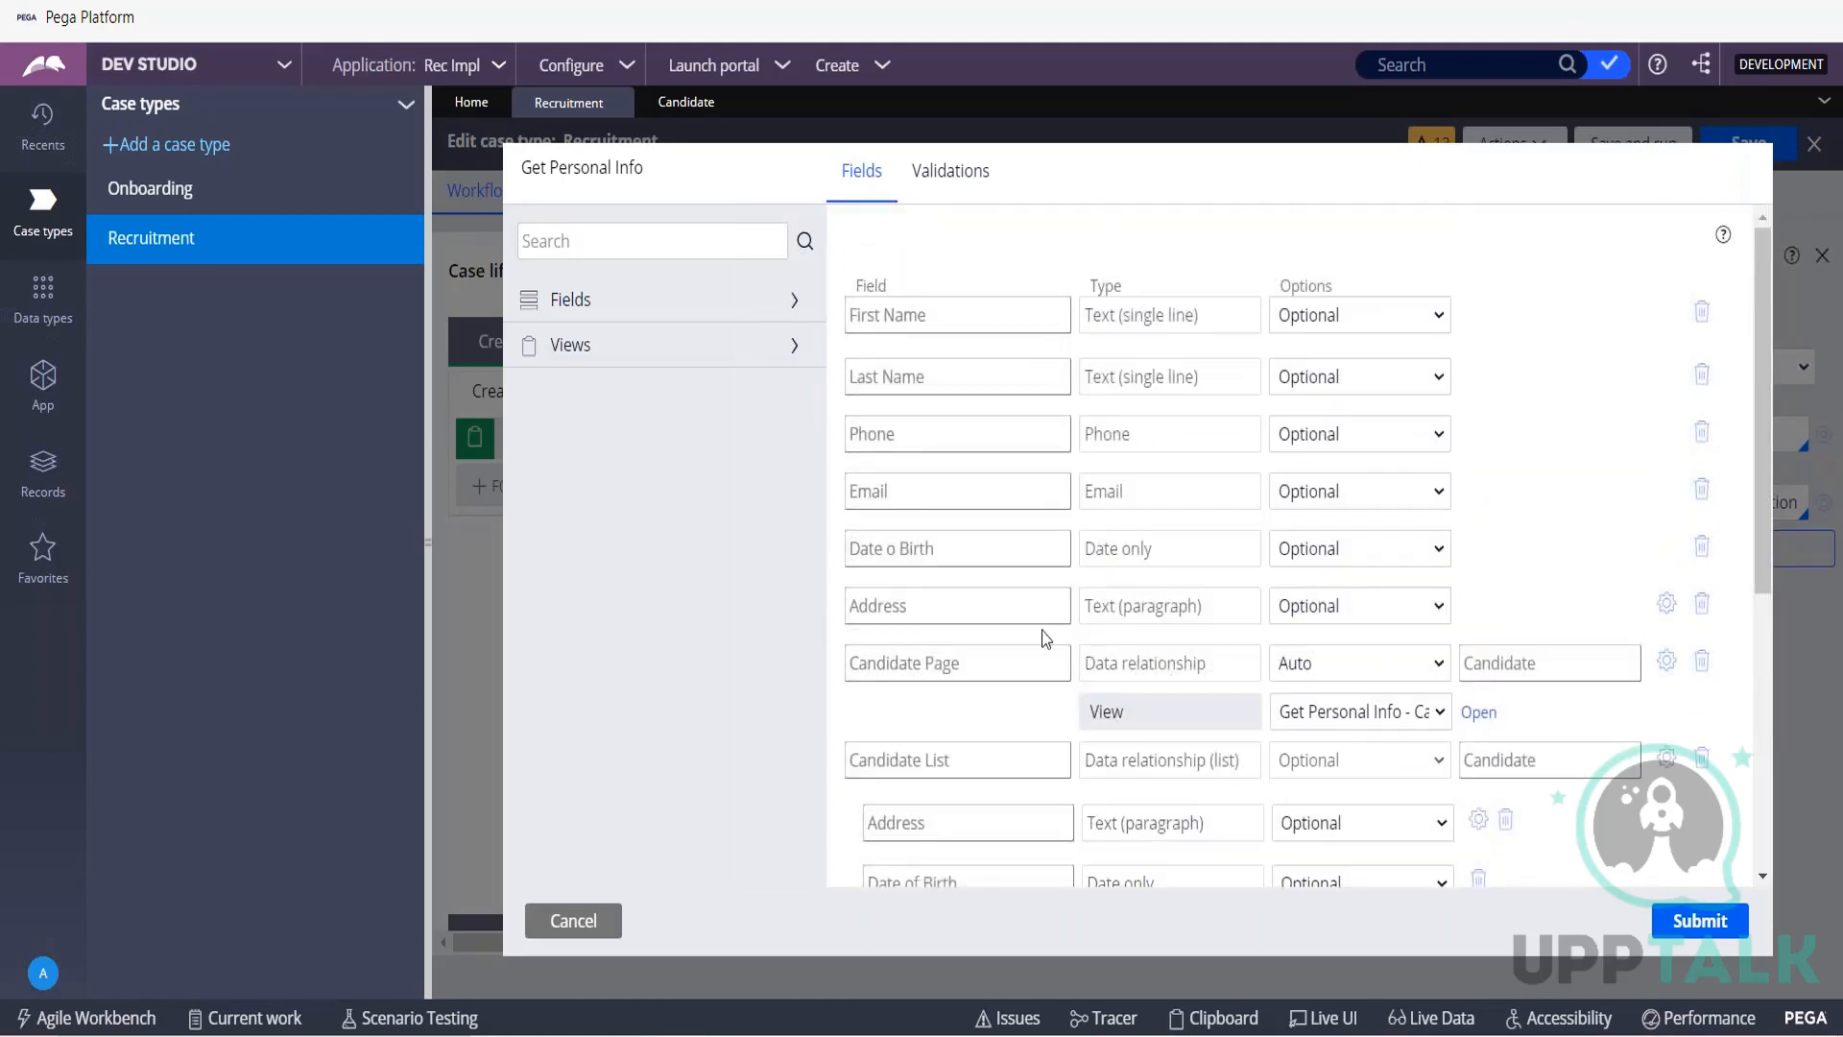
{"action": "scroll", "coordinate": [1005, 761], "scroll_direction": "down", "scroll_amount": 2}
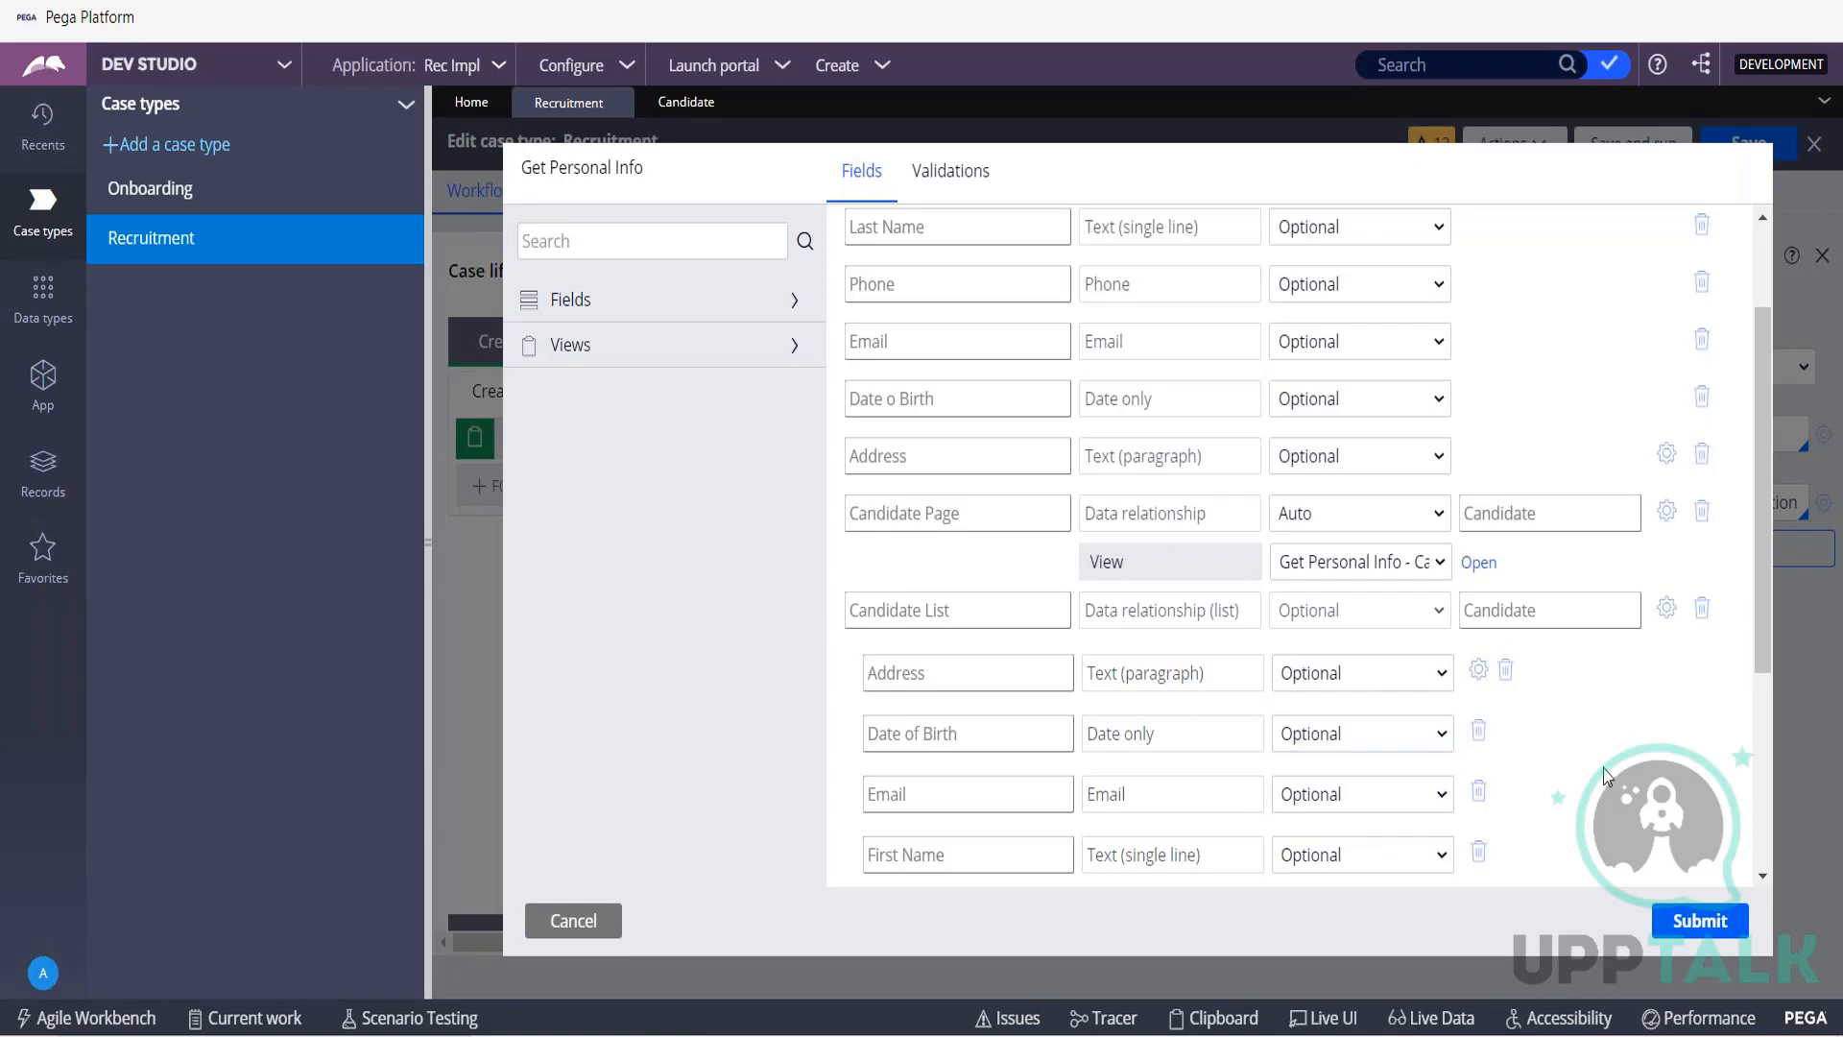
{"action": "scroll", "coordinate": [1606, 774], "scroll_direction": "down", "scroll_amount": 3}
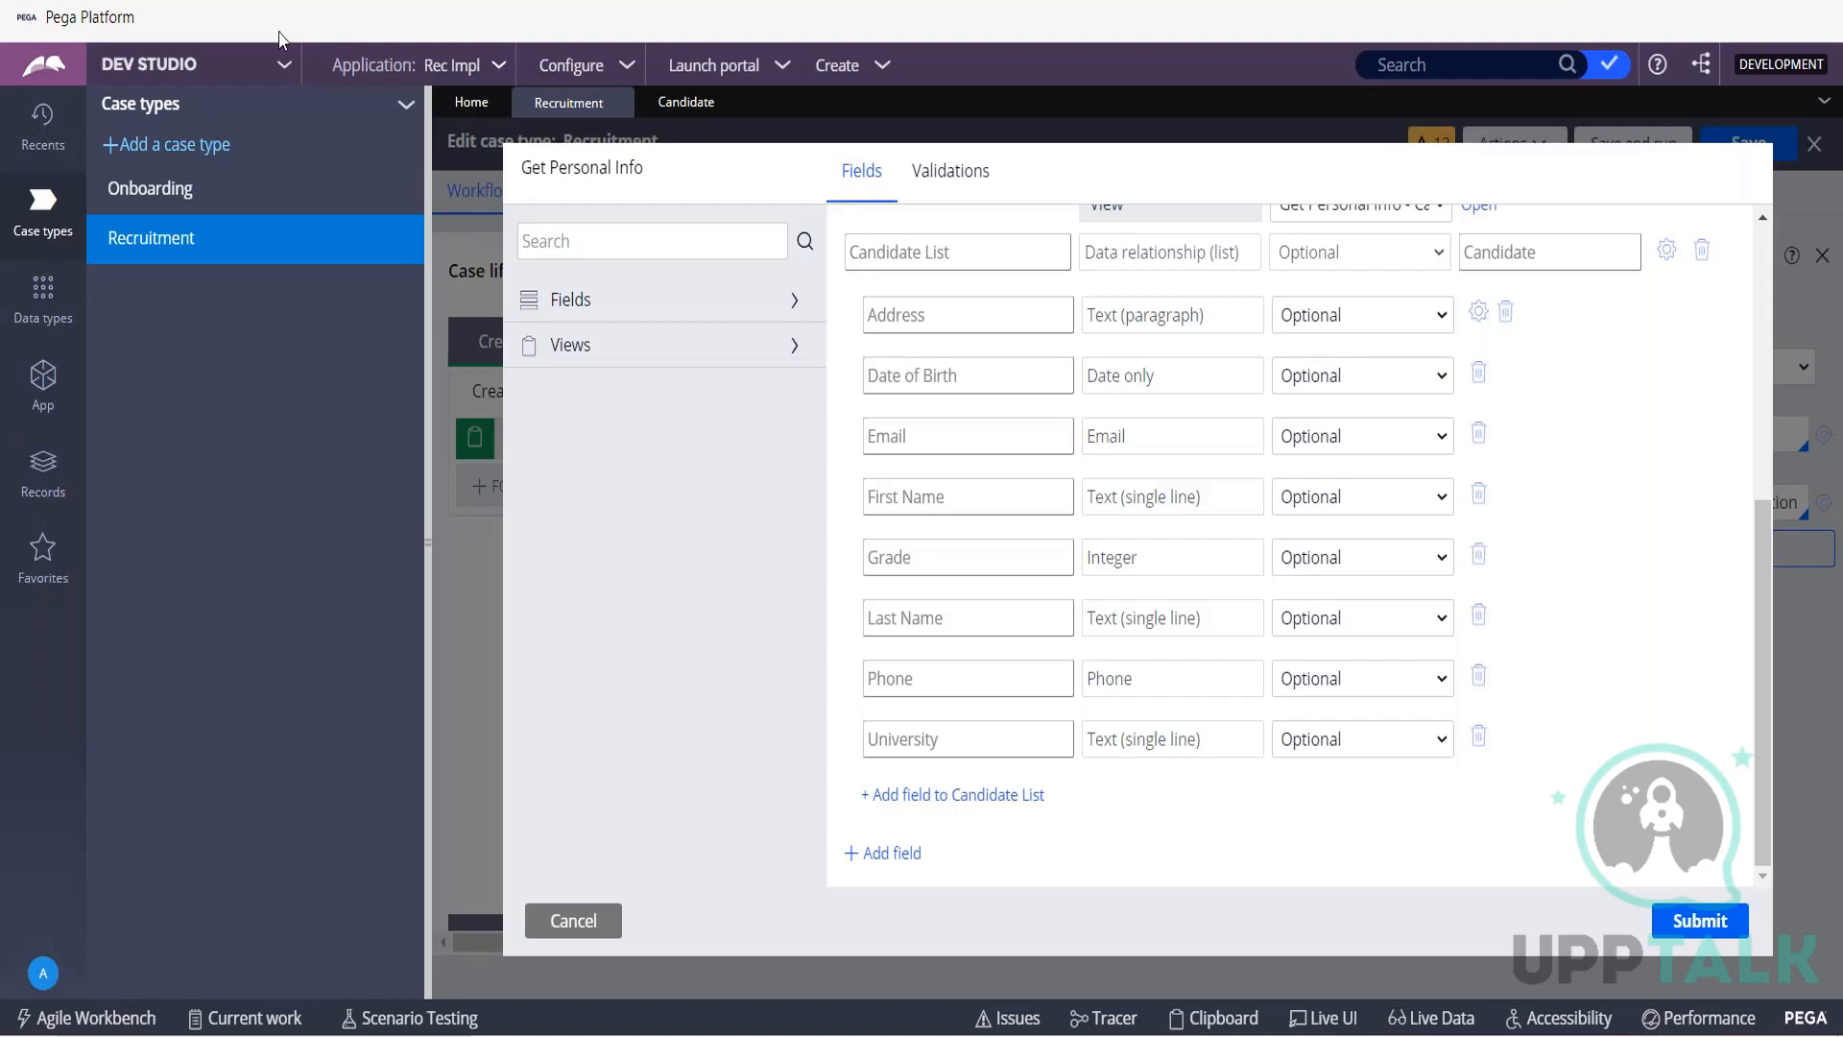
Switch the workspace from Dev Studio to App Studio.
{"action": "left_click", "coordinate": [282, 67]}
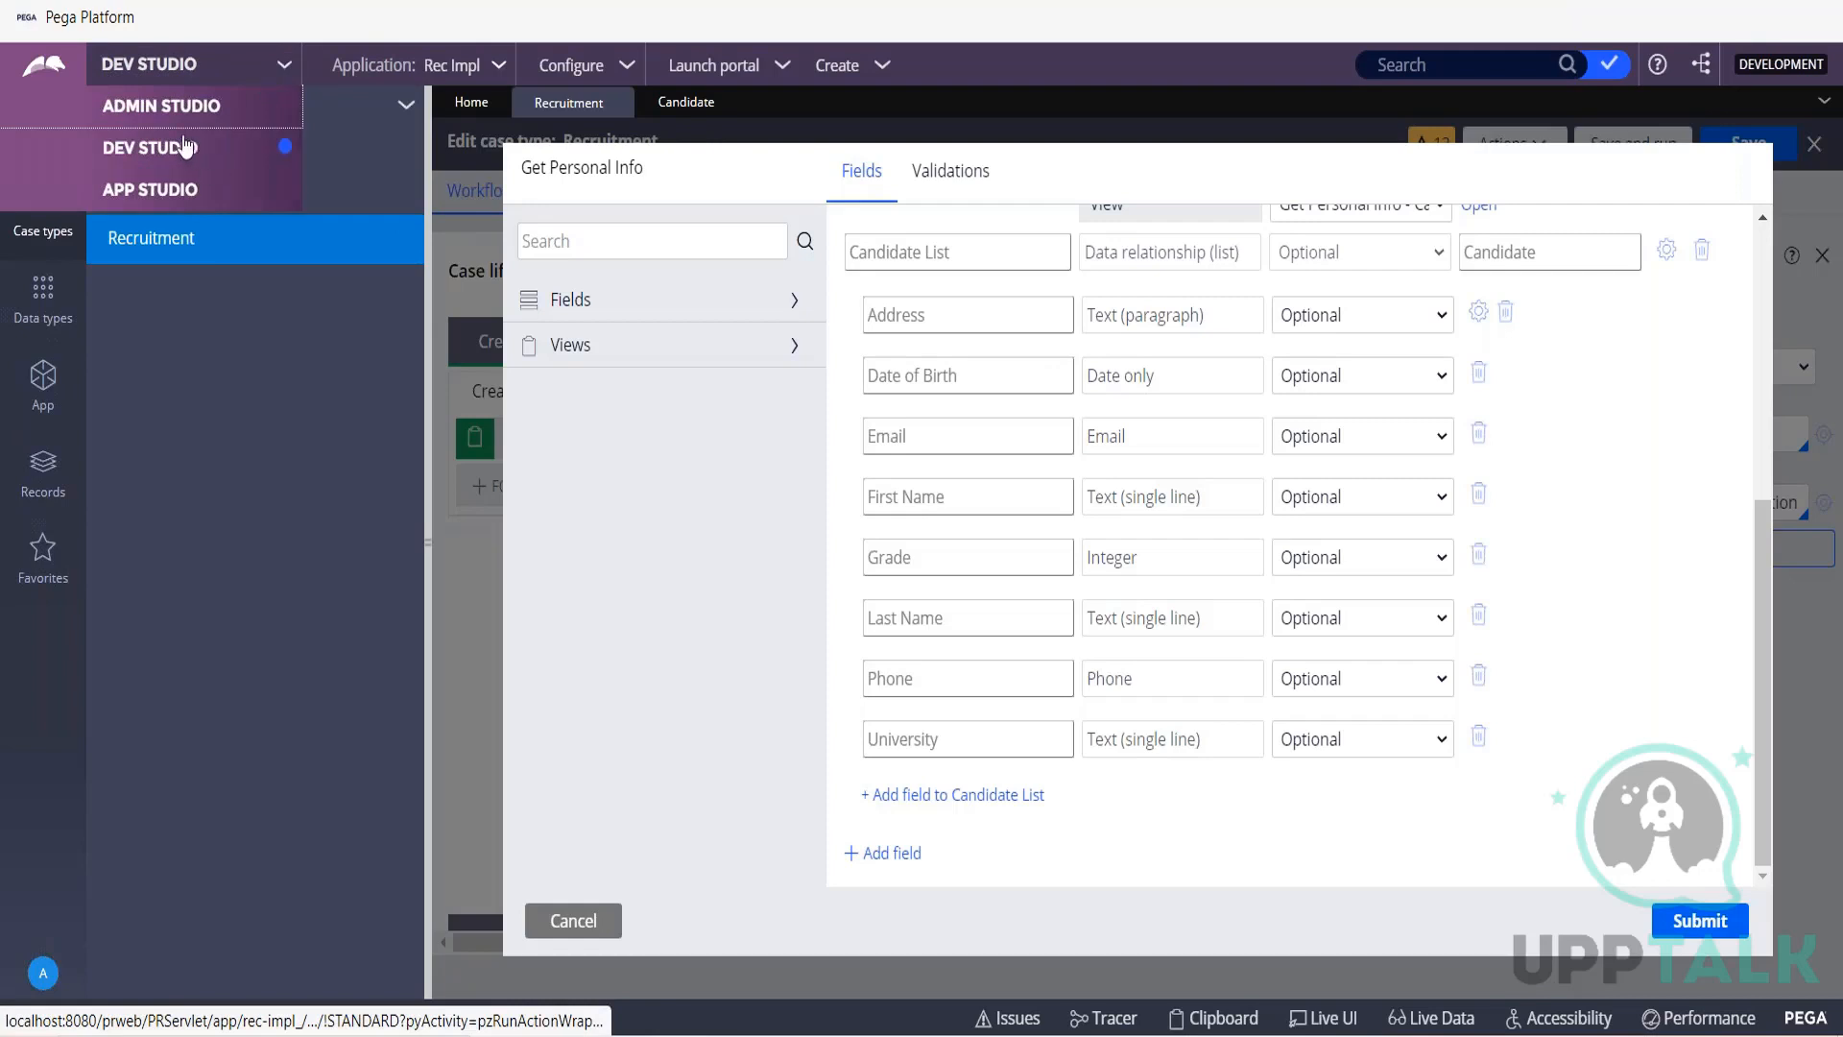
{"action": "left_click", "coordinate": [164, 192]}
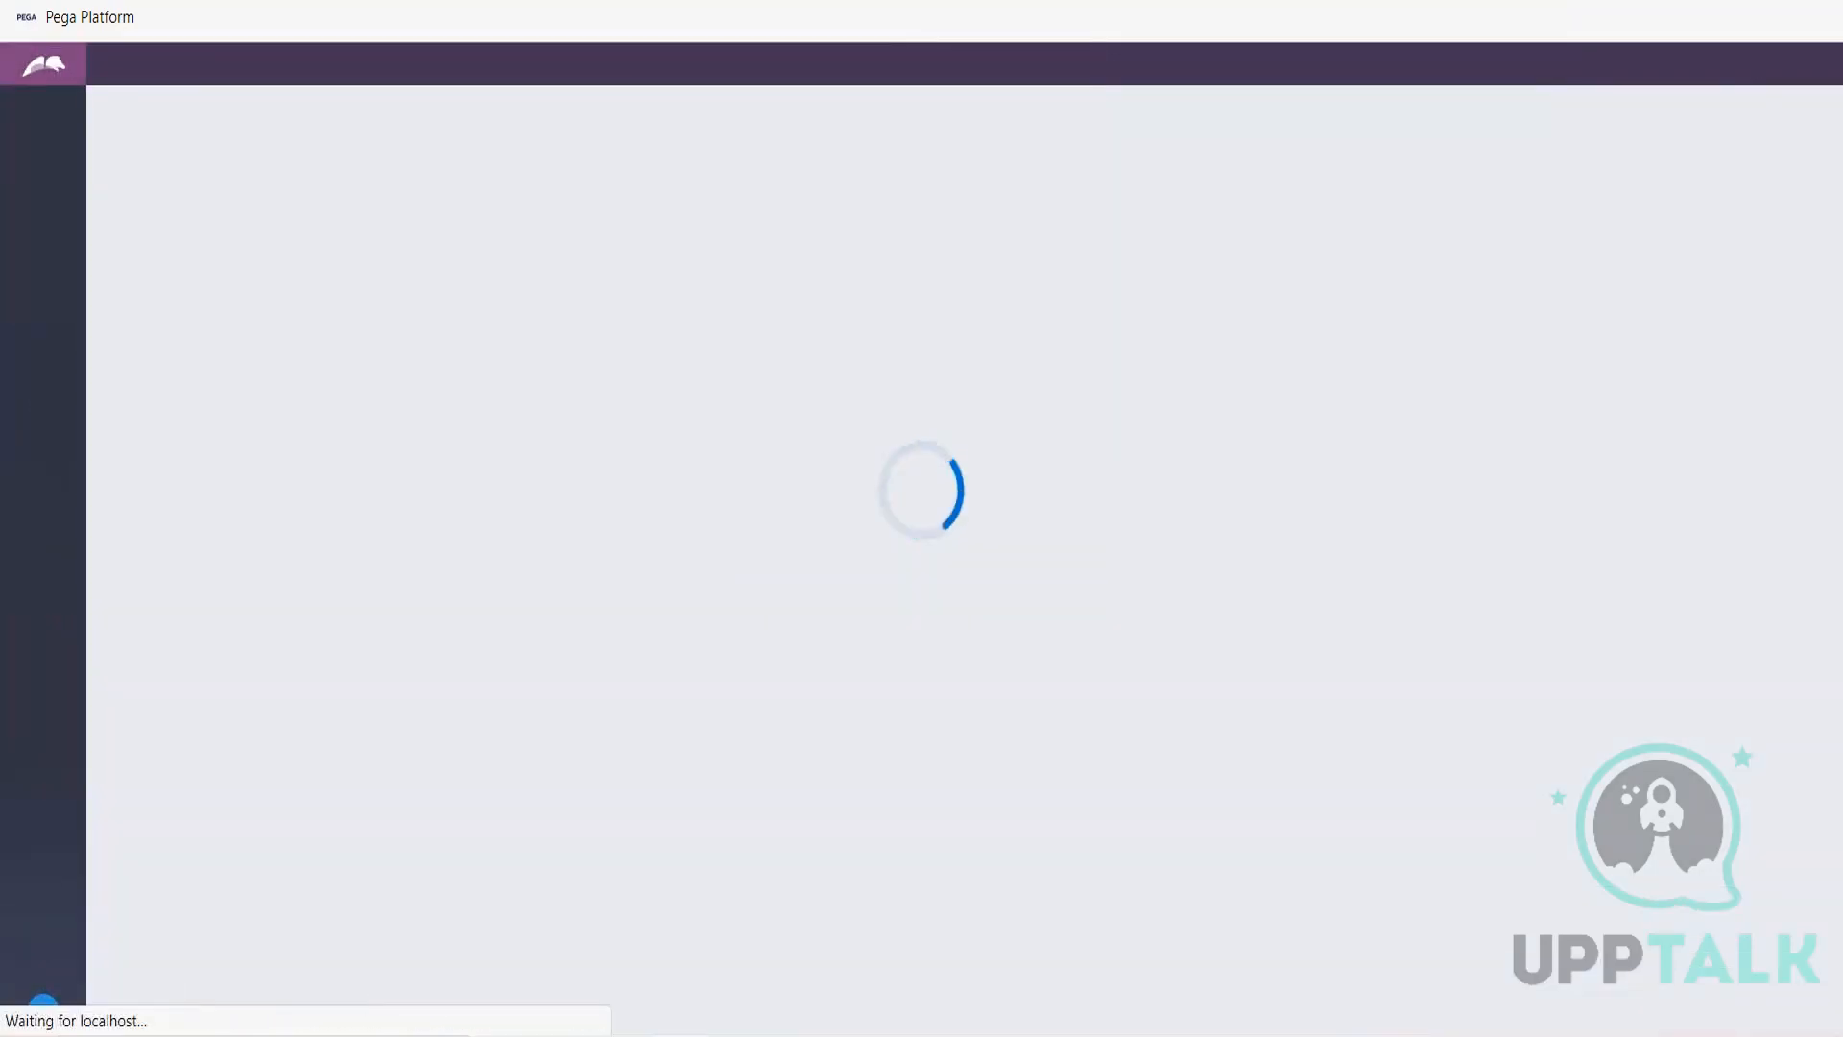
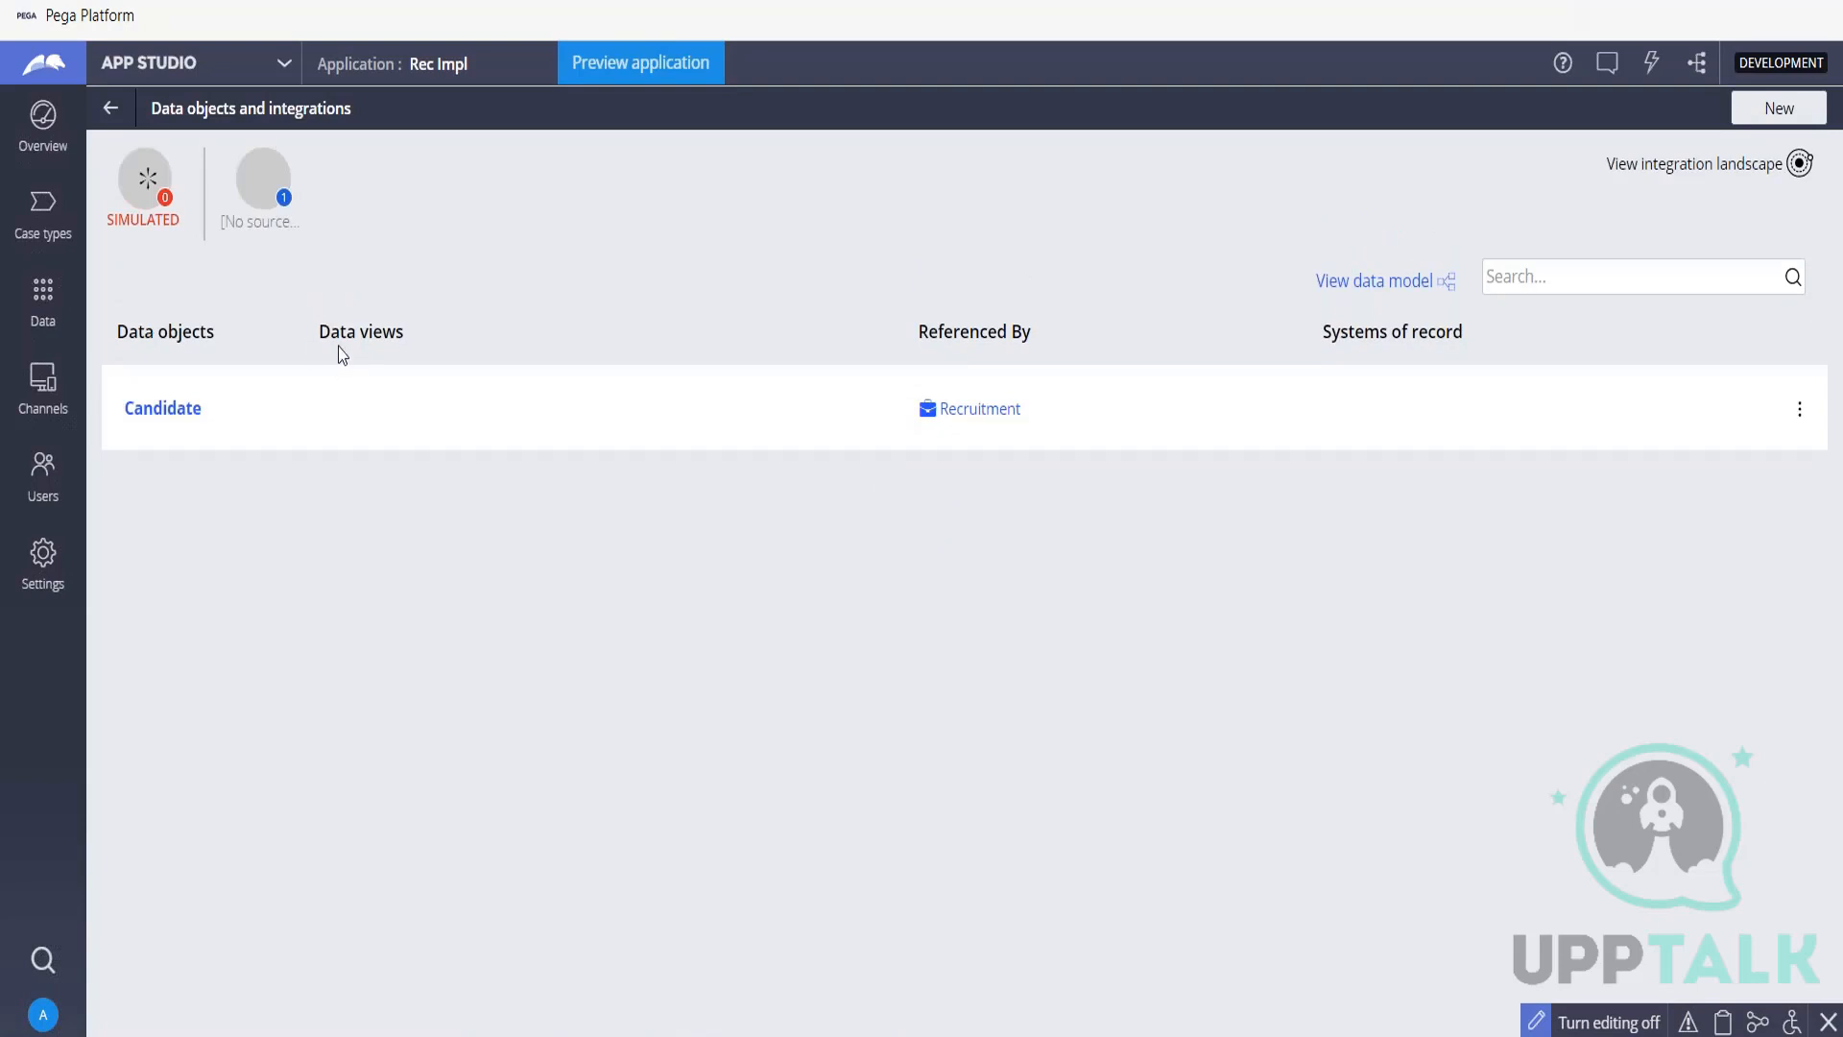
Start a new data object named Student and show its advanced settings.
{"action": "left_click_drag", "start_coordinate": [318, 333], "coordinate": [448, 327]}
{"action": "left_click_drag", "start_coordinate": [917, 331], "coordinate": [1039, 342]}
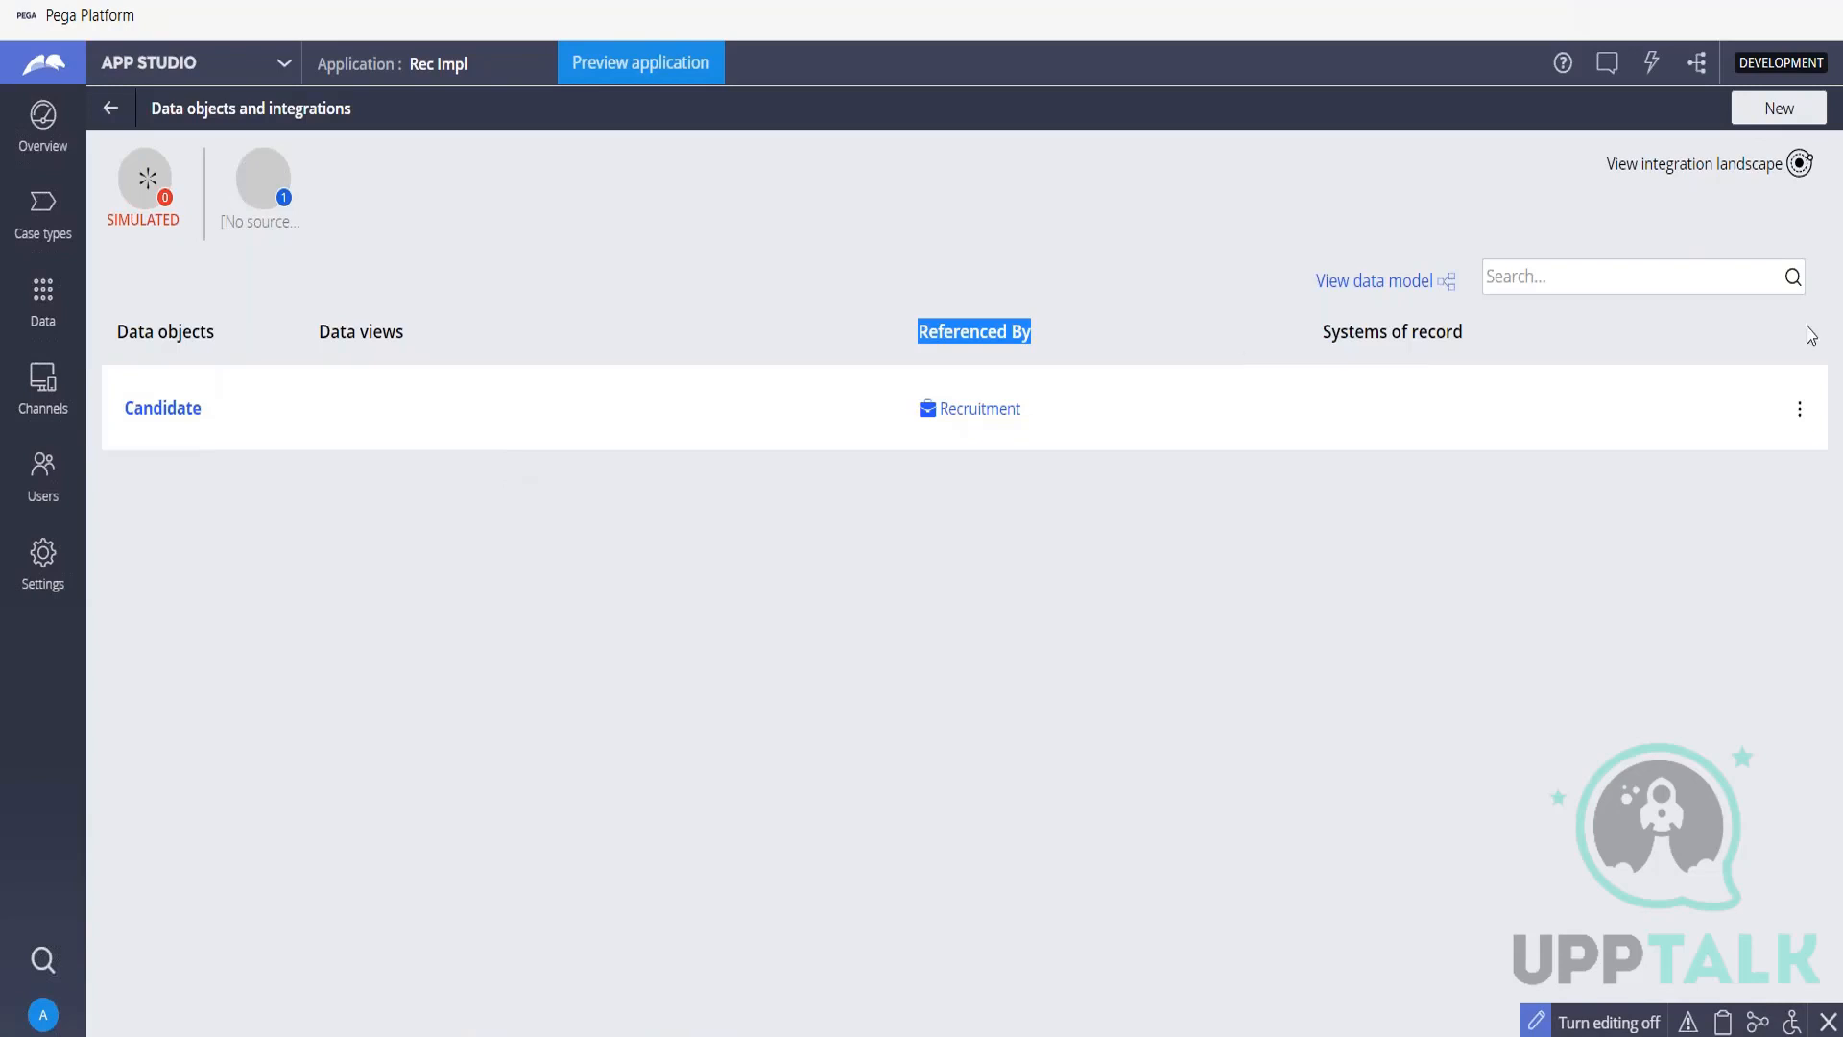
{"action": "left_click", "coordinate": [1763, 113]}
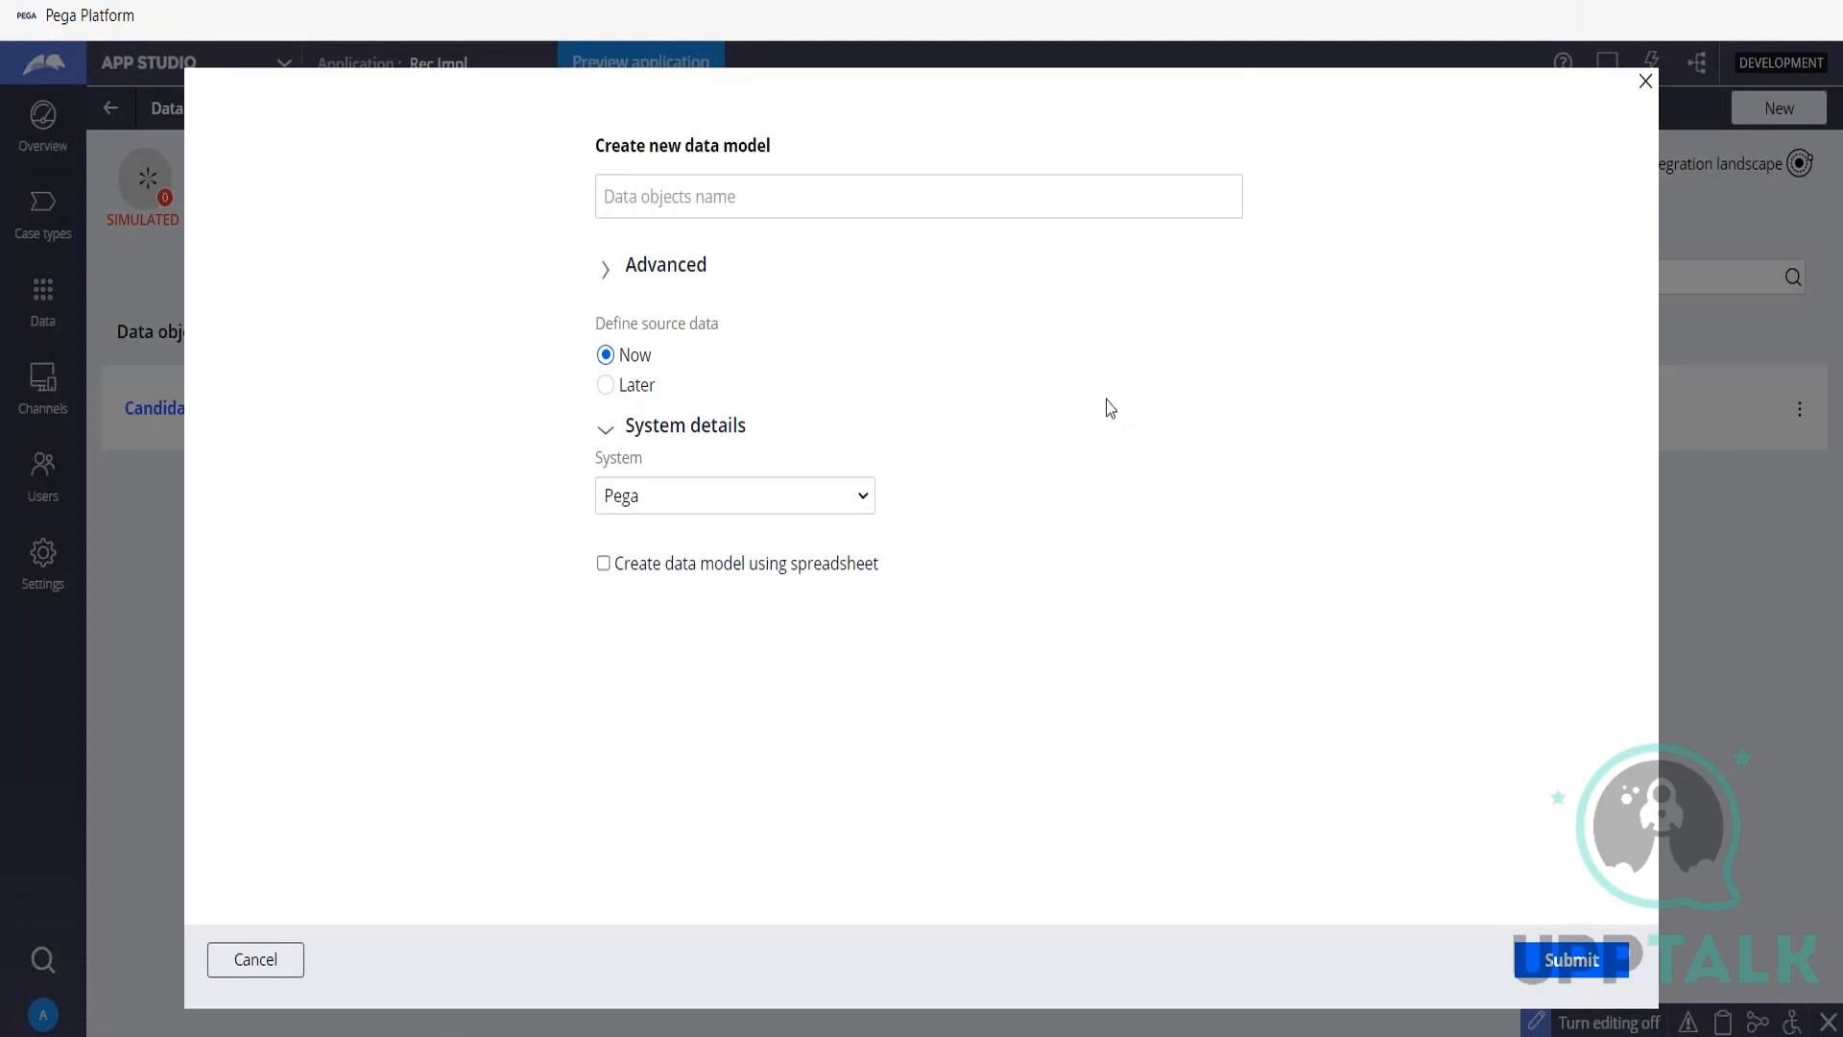
{"action": "left_click", "coordinate": [985, 192]}
{"action": "type", "text": "Student"}
{"action": "left_click", "coordinate": [605, 274]}
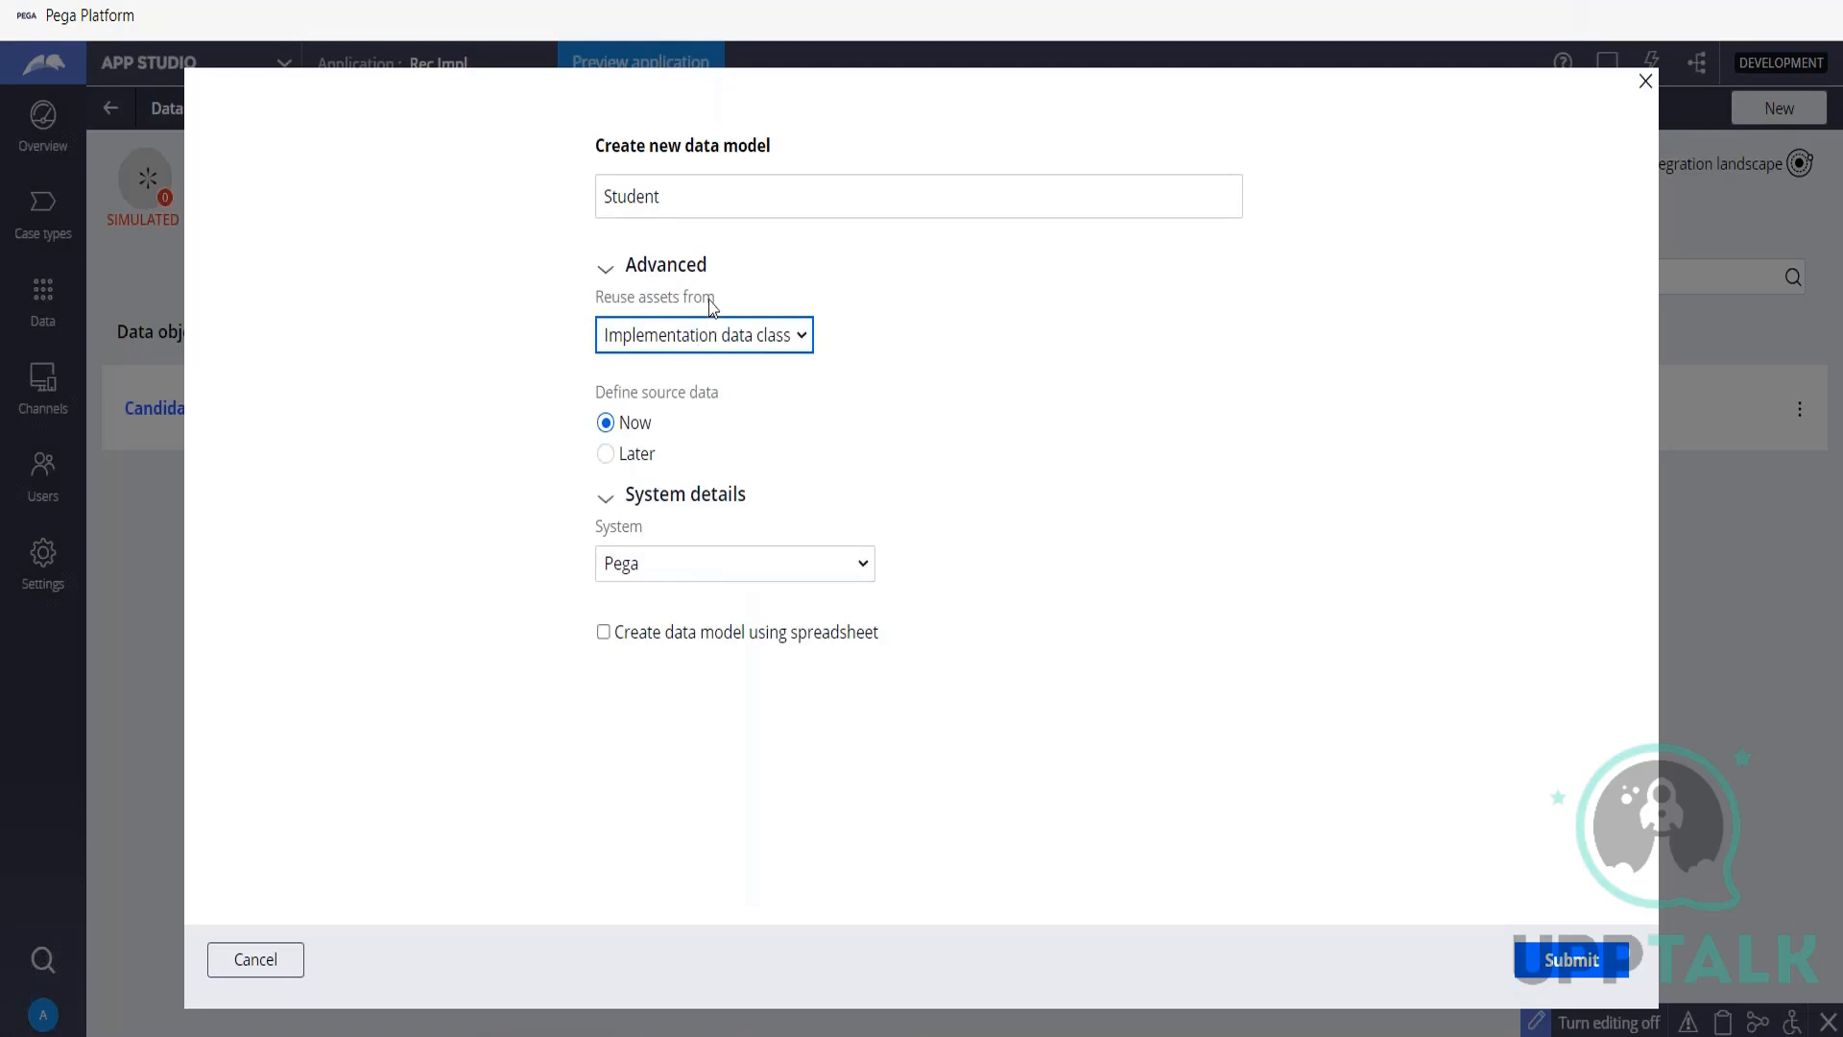
Check the framework and implementation reuse rules in the PCBA notes in Notepad, and set Student's asset reuse to Implementation data class.
{"action": "left_click", "coordinate": [717, 336]}
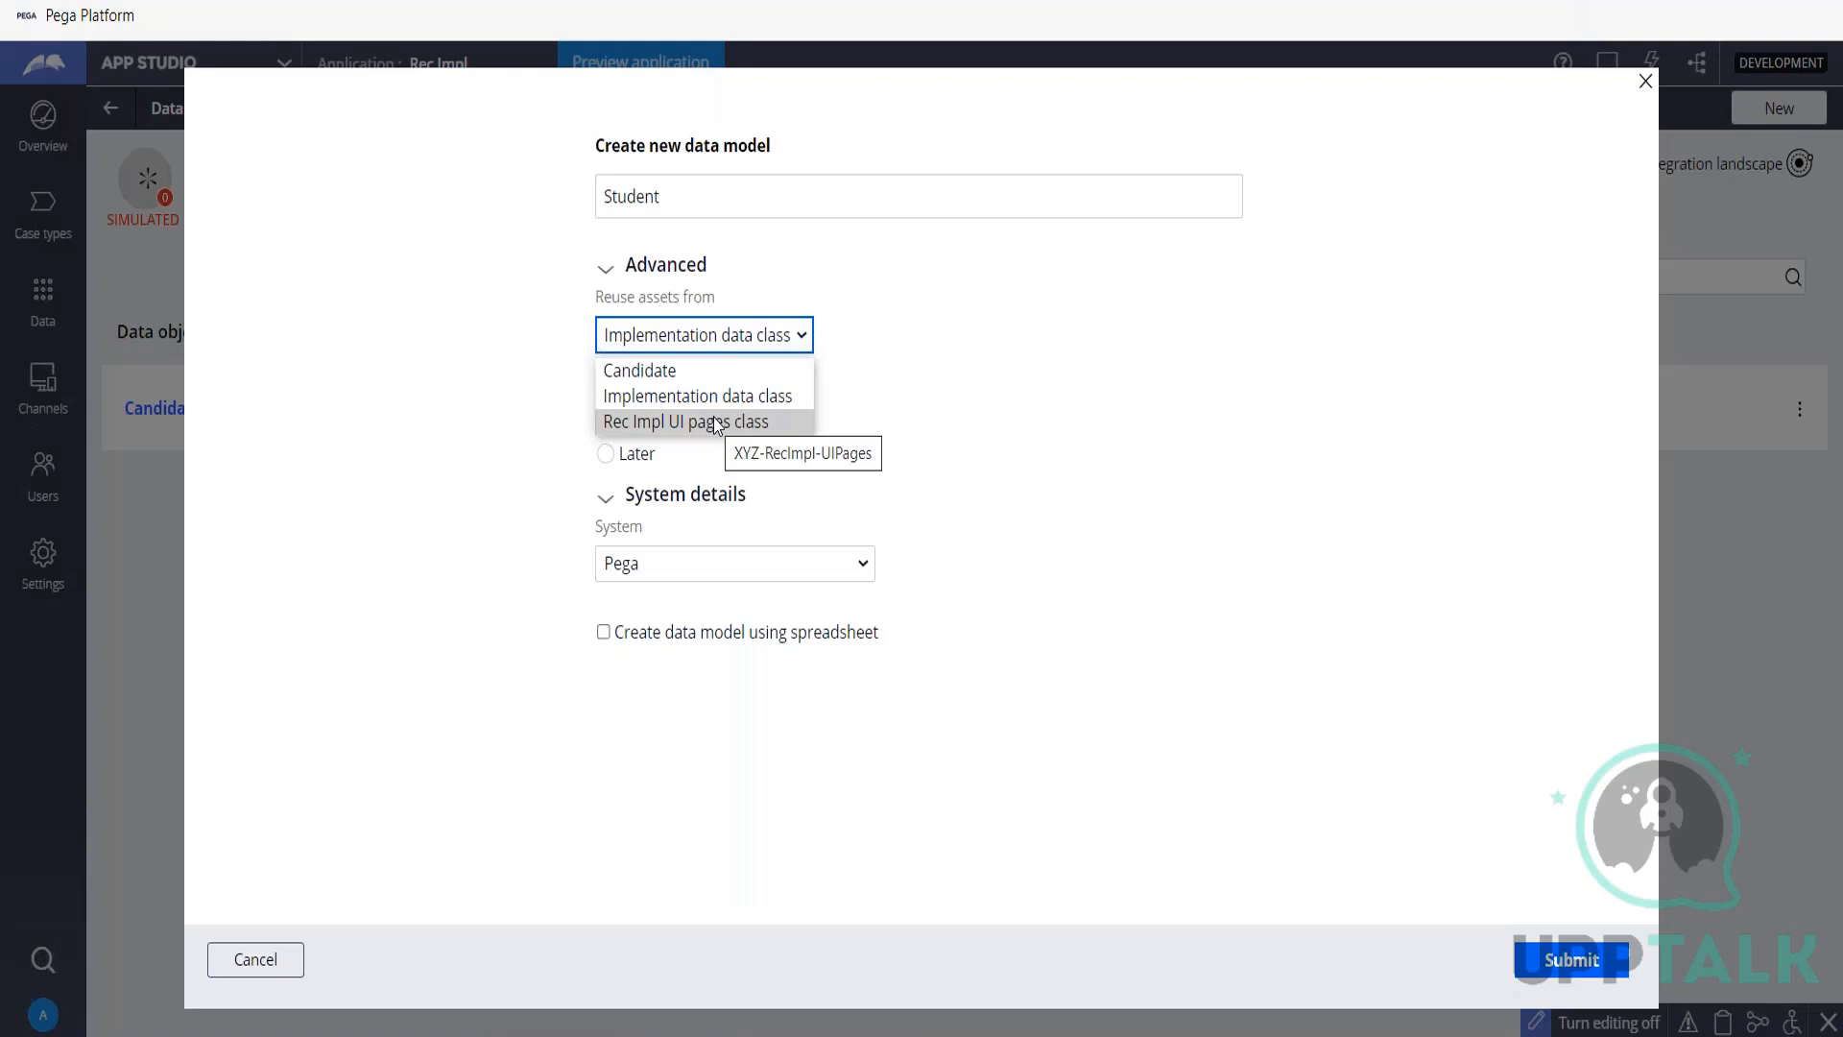
{"action": "left_click", "coordinate": [1003, 1034]}
{"action": "scroll", "coordinate": [740, 720], "scroll_direction": "up", "scroll_amount": 14}
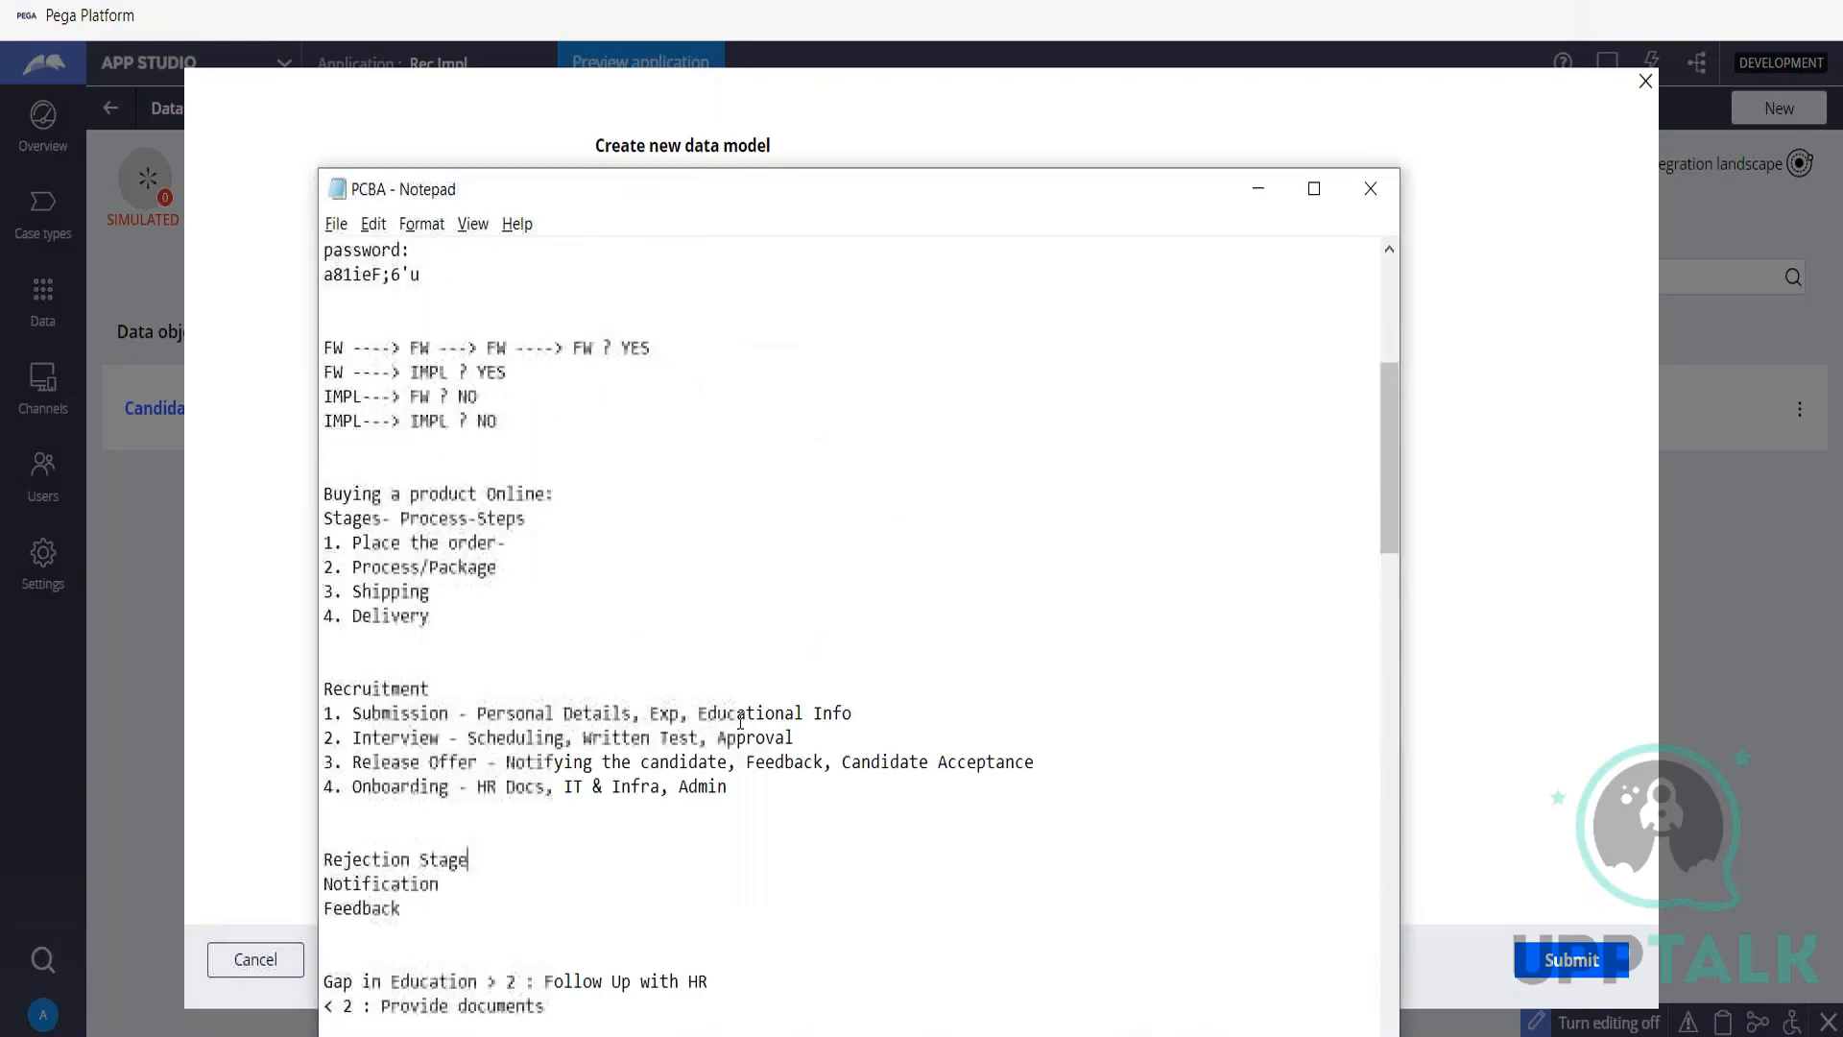
{"action": "scroll", "coordinate": [741, 720], "scroll_direction": "down", "scroll_amount": 1}
{"action": "scroll", "coordinate": [741, 720], "scroll_direction": "up", "scroll_amount": 3}
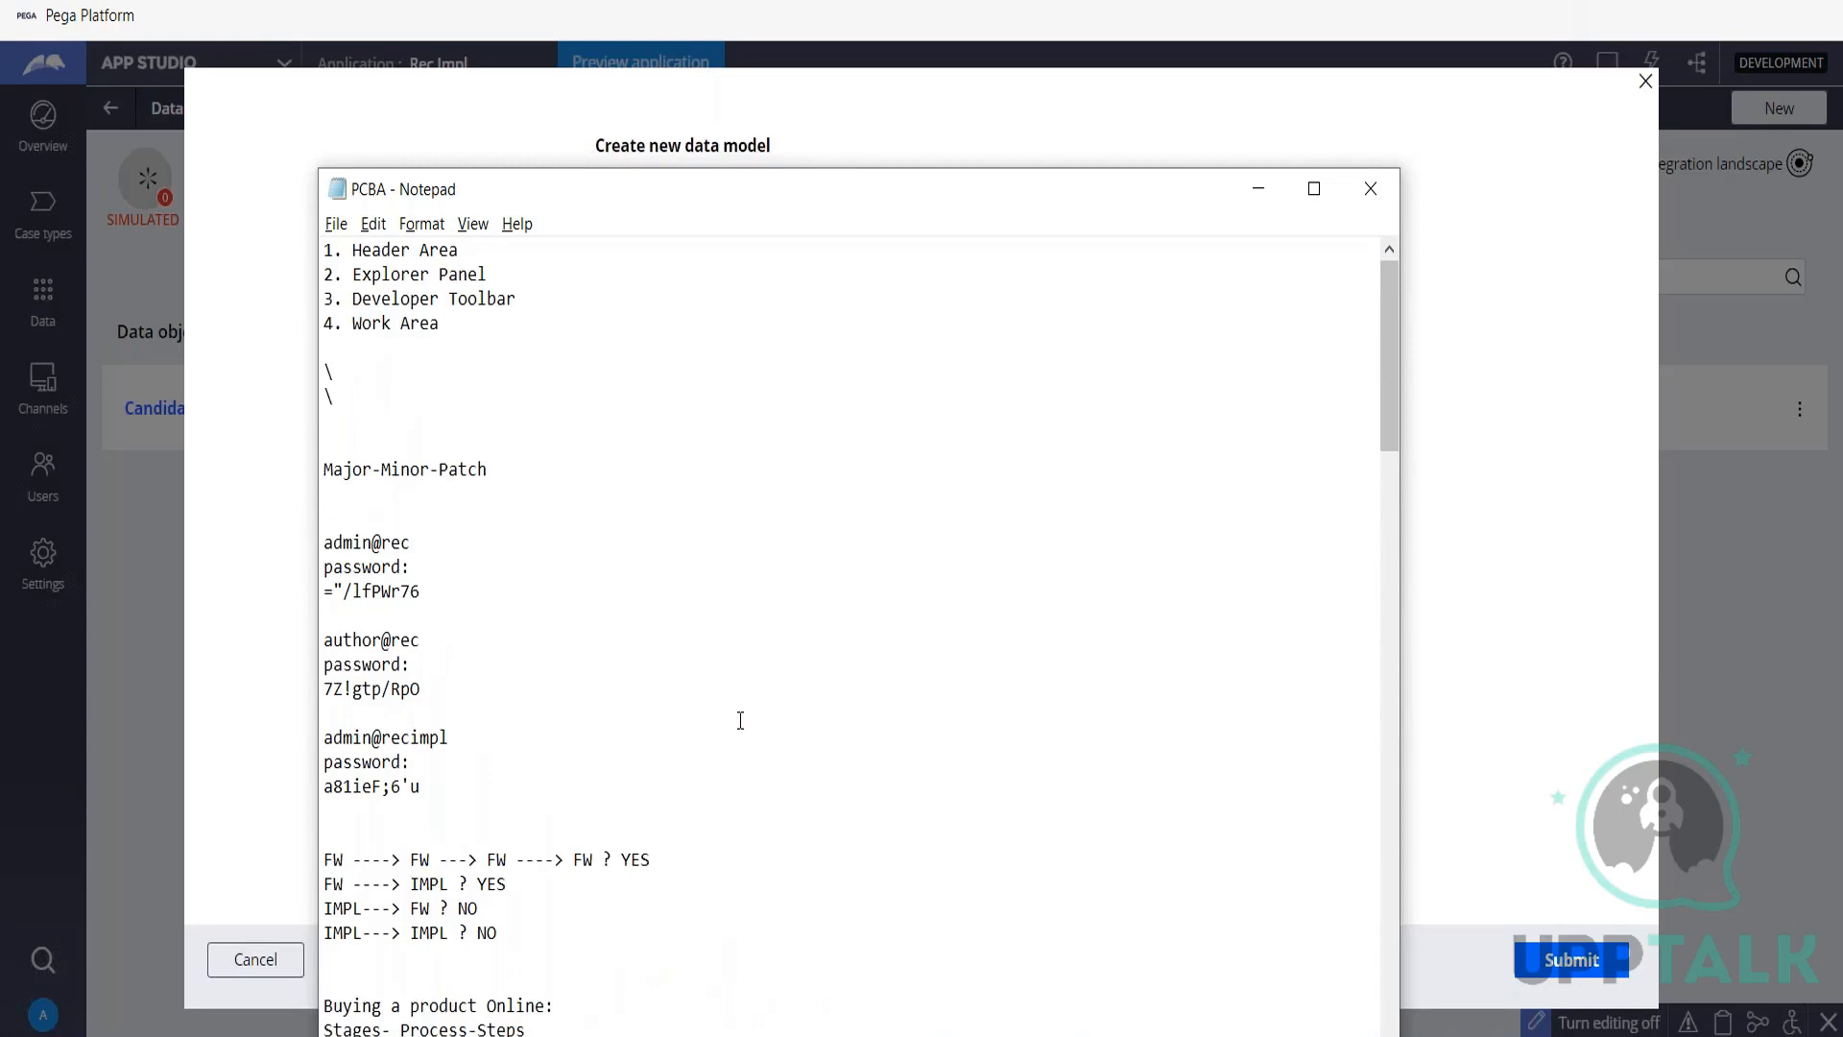
{"action": "left_click", "coordinate": [1252, 198]}
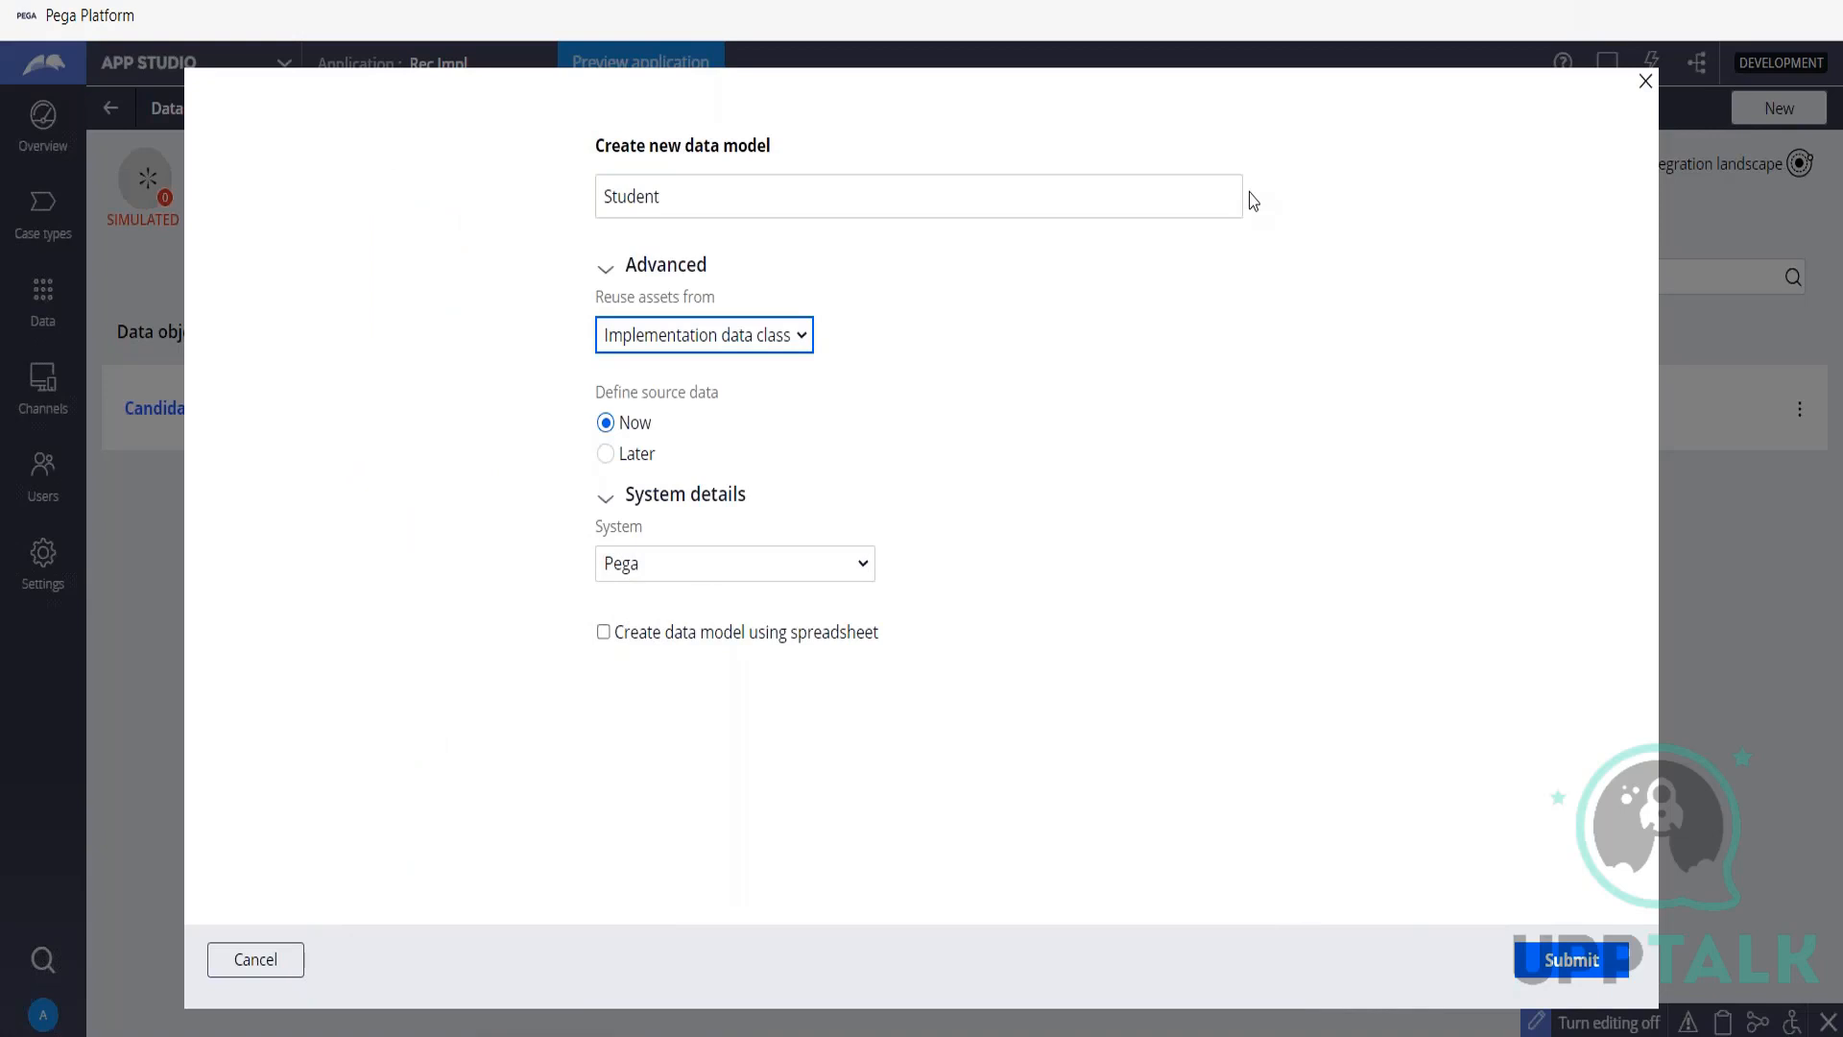
{"action": "left_click", "coordinate": [699, 344]}
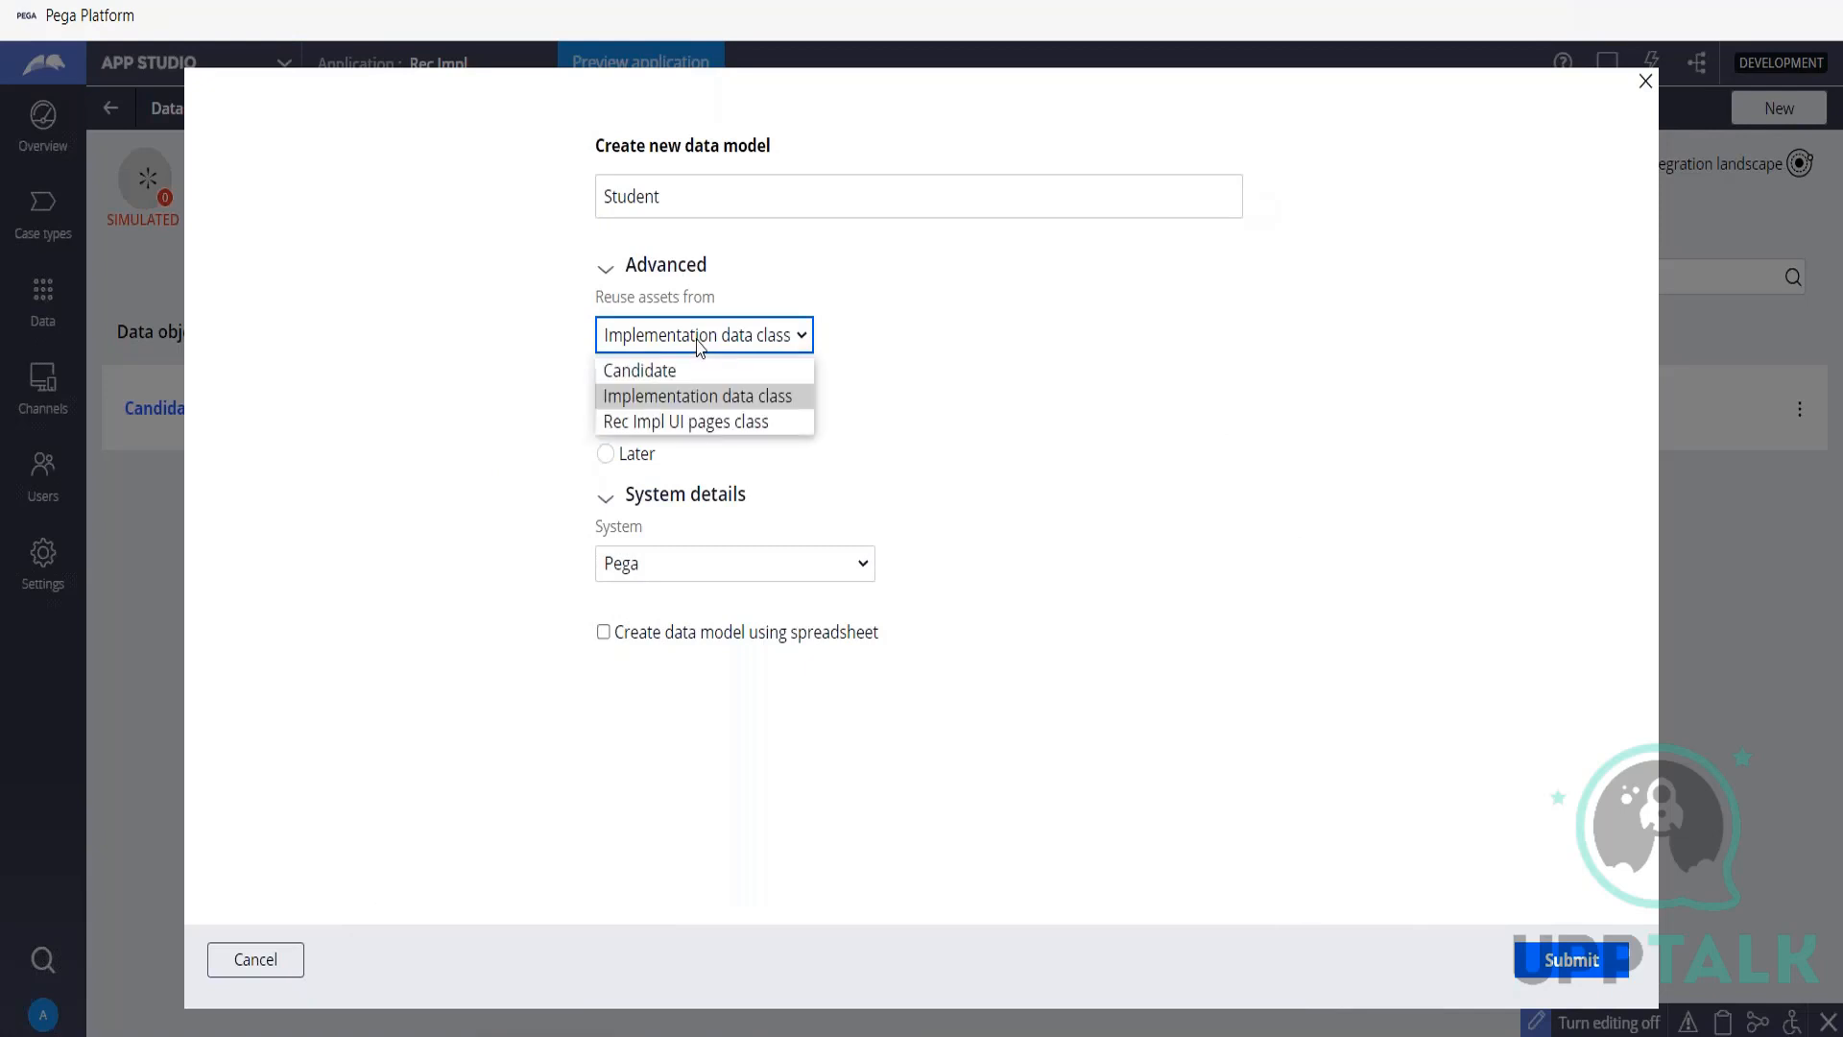
{"action": "left_click", "coordinate": [695, 403]}
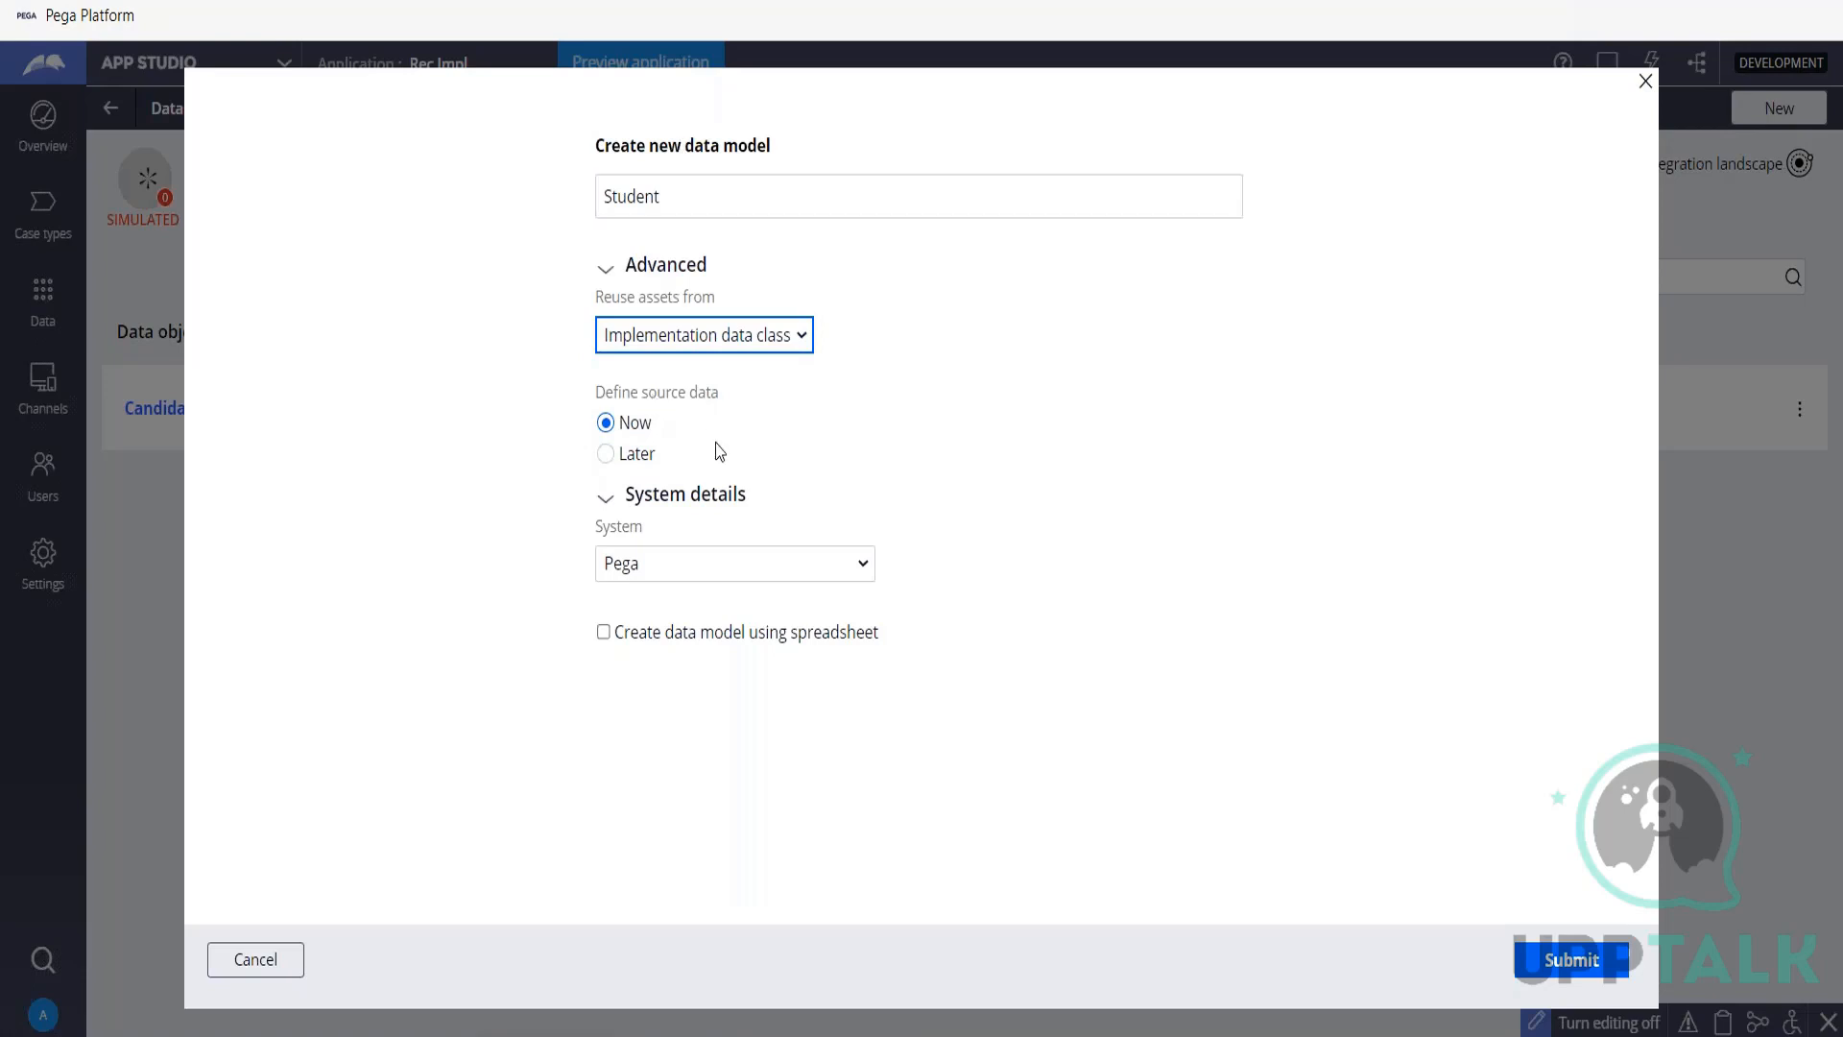
Review the available source systems for the Student data object and set its system to Create new.
{"action": "left_click", "coordinate": [771, 565]}
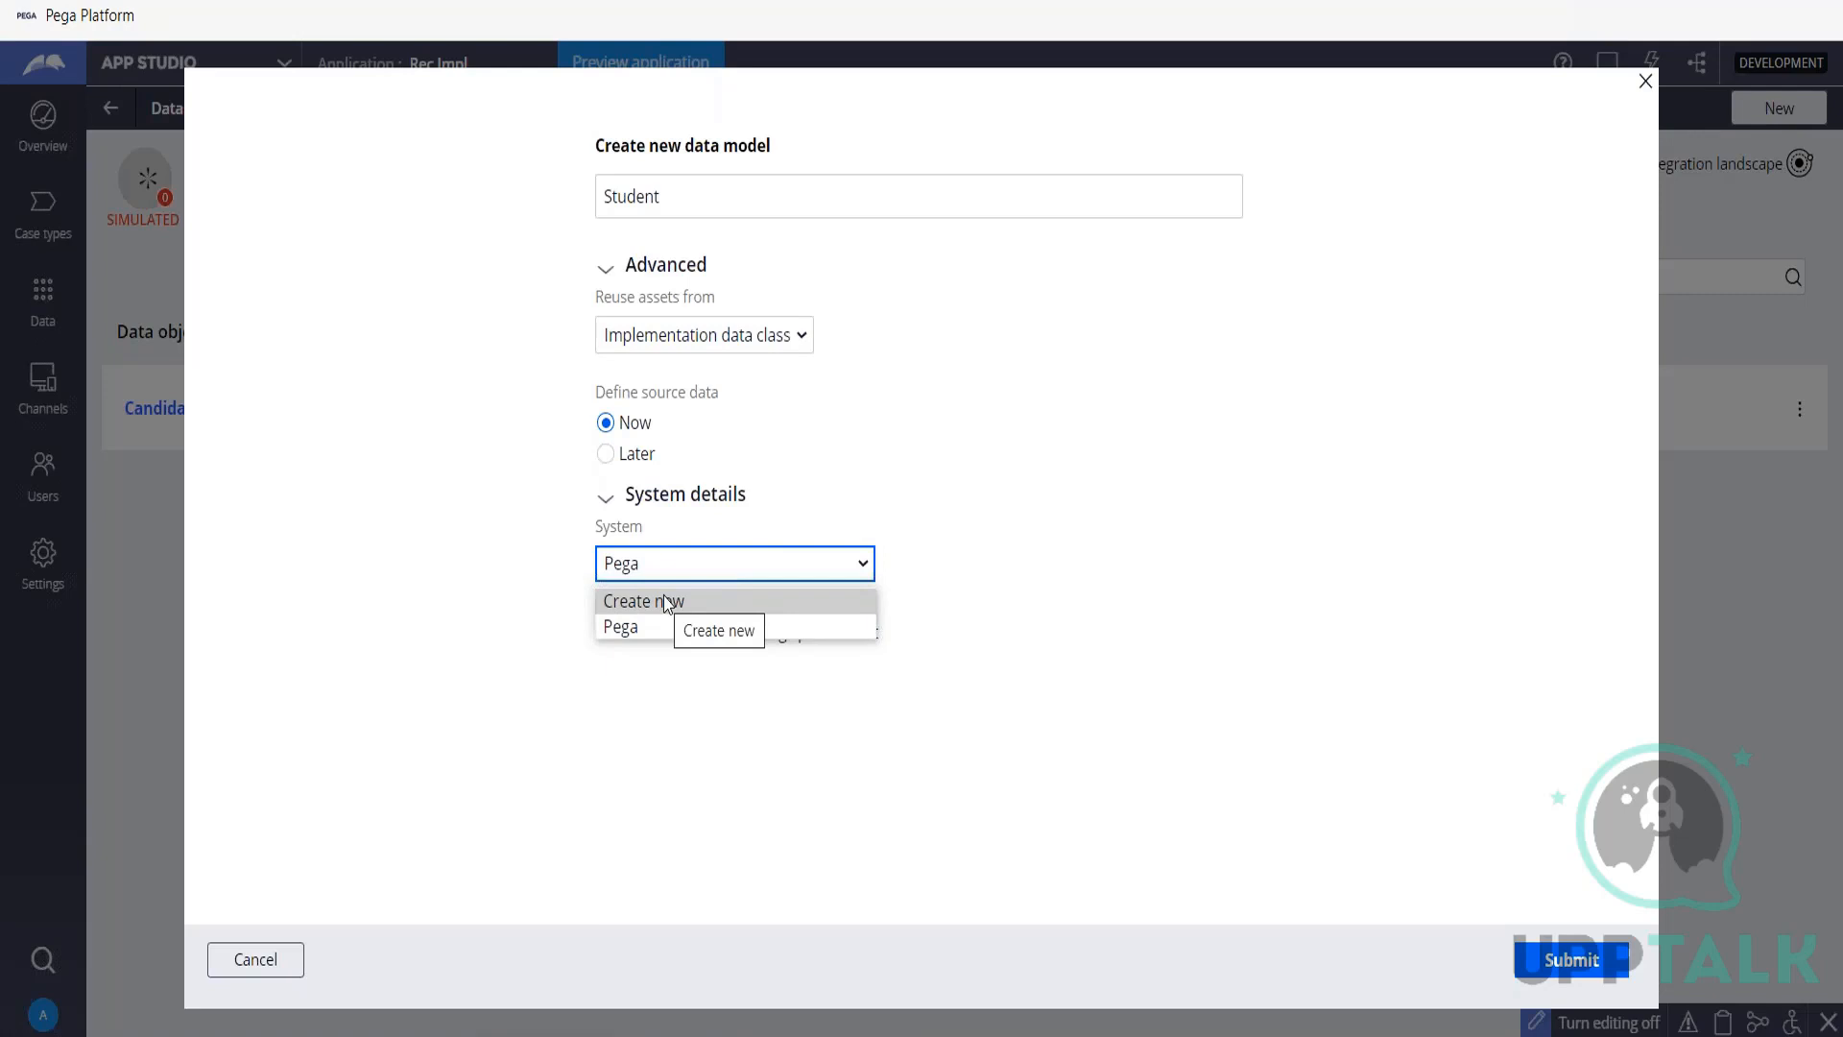
{"action": "left_click", "coordinate": [934, 535]}
{"action": "left_click", "coordinate": [805, 574]}
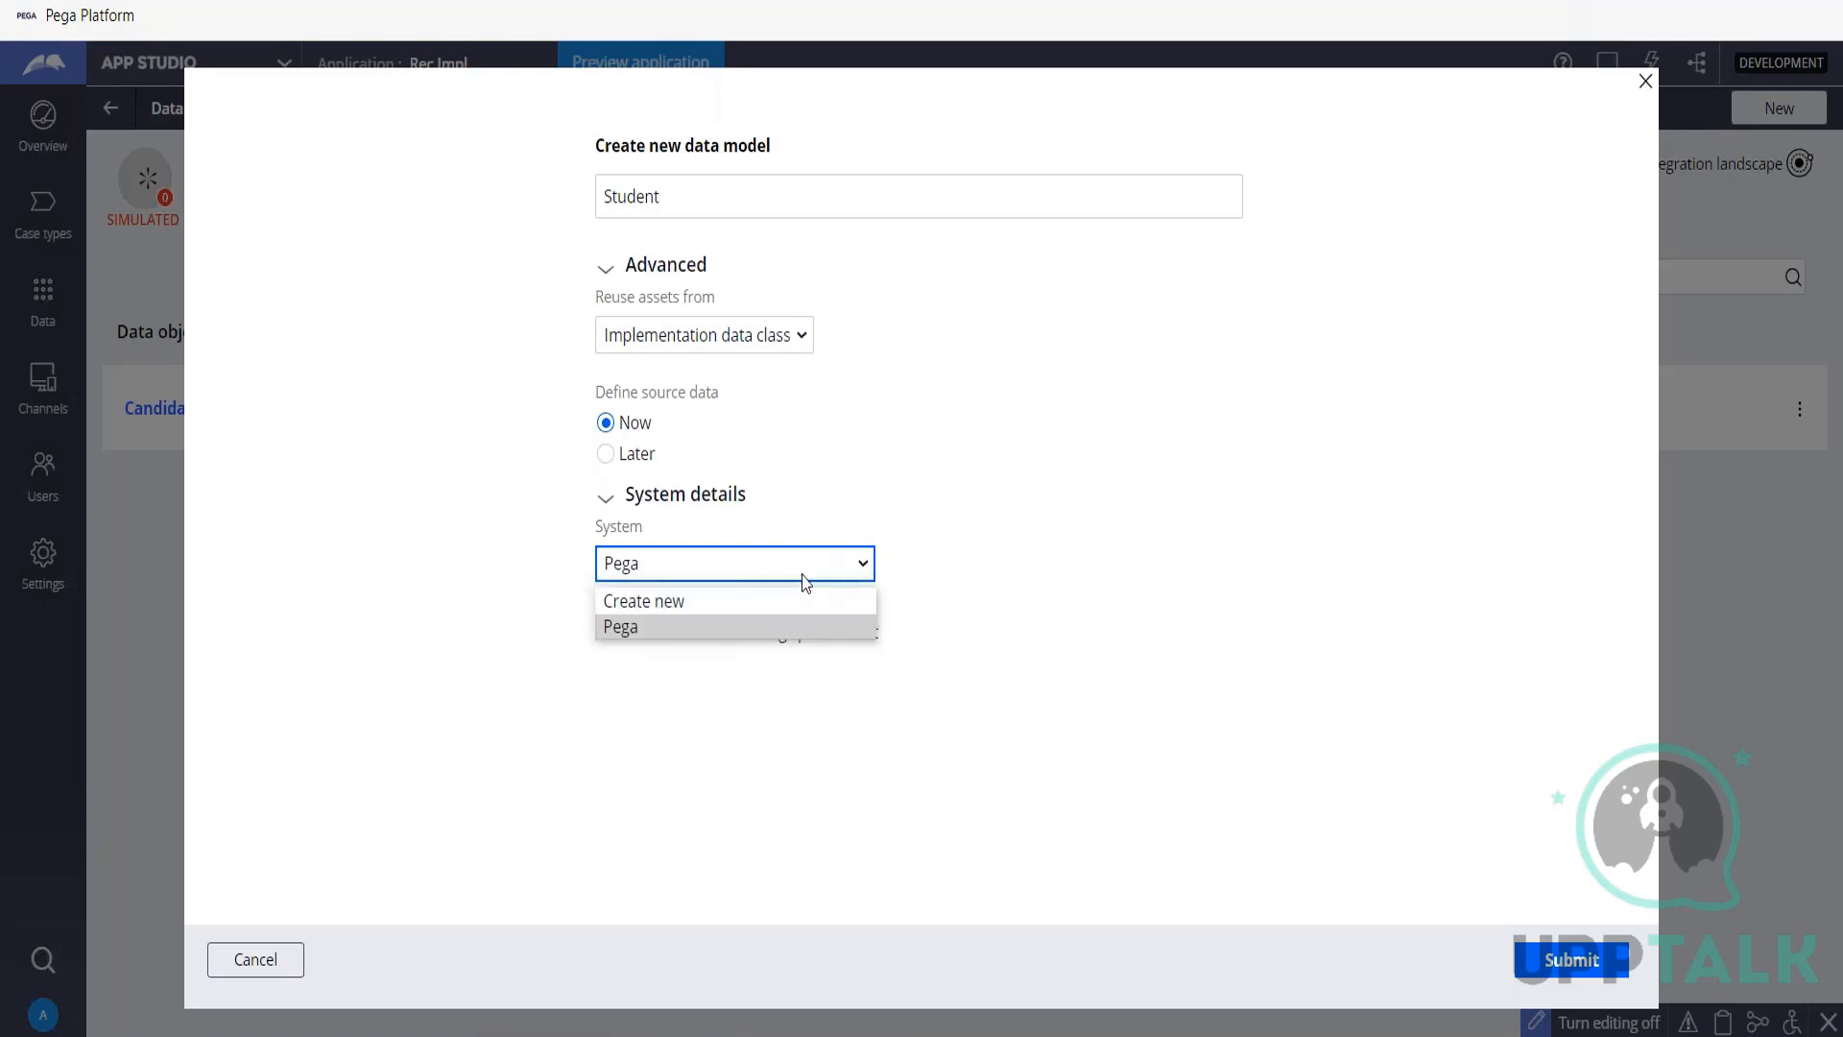
{"action": "left_click", "coordinate": [1185, 506]}
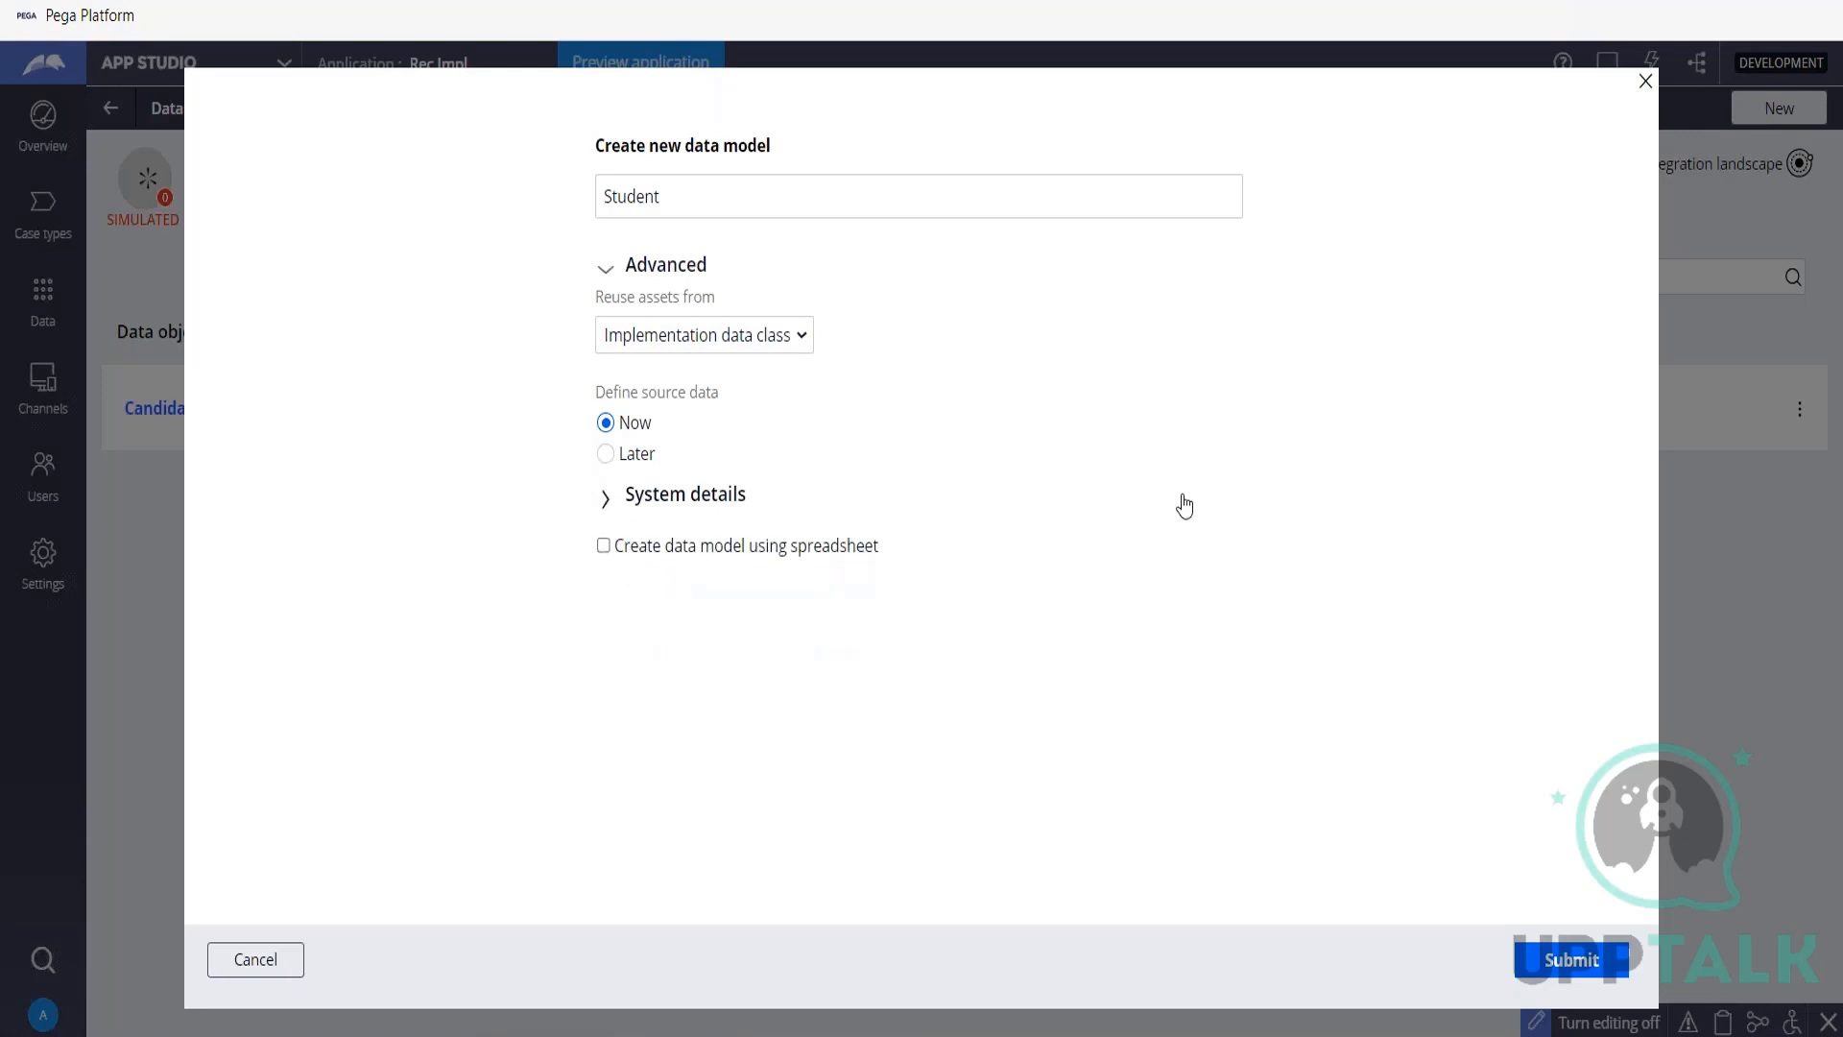
{"action": "left_click", "coordinate": [607, 499]}
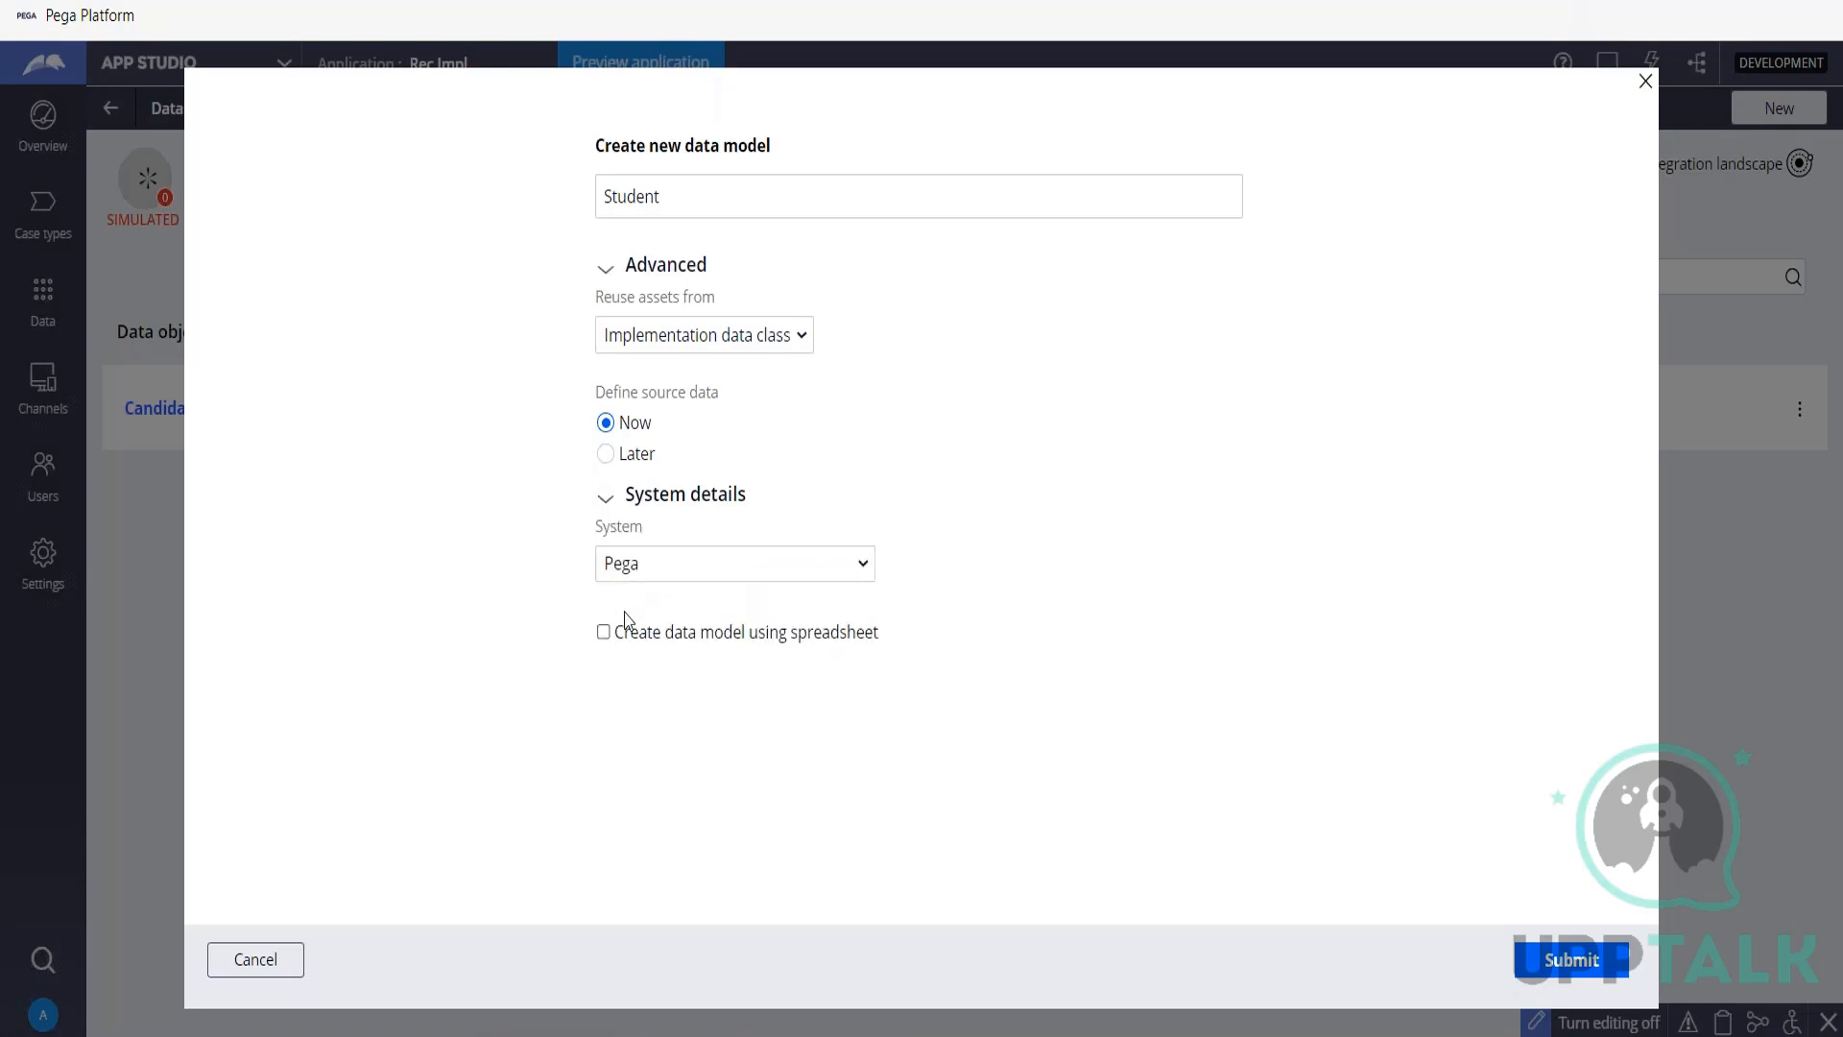
{"action": "left_click", "coordinate": [734, 570]}
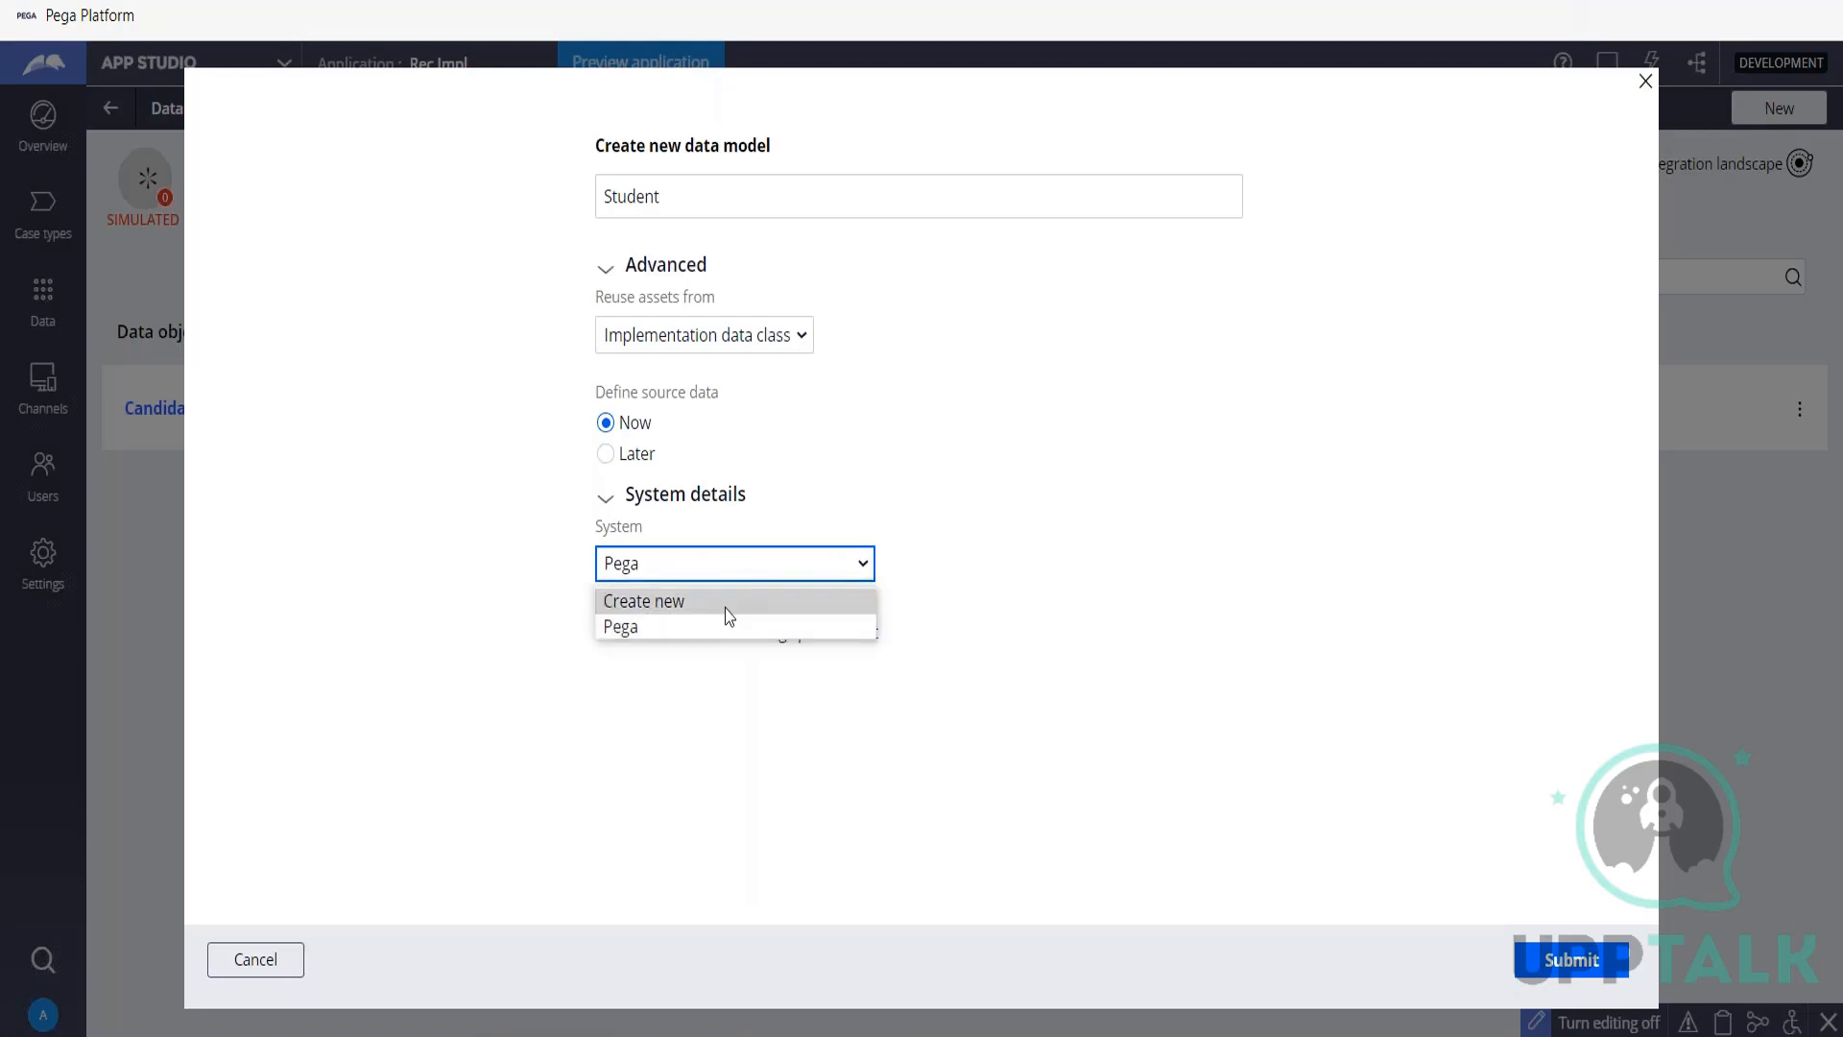
{"action": "left_click", "coordinate": [729, 603]}
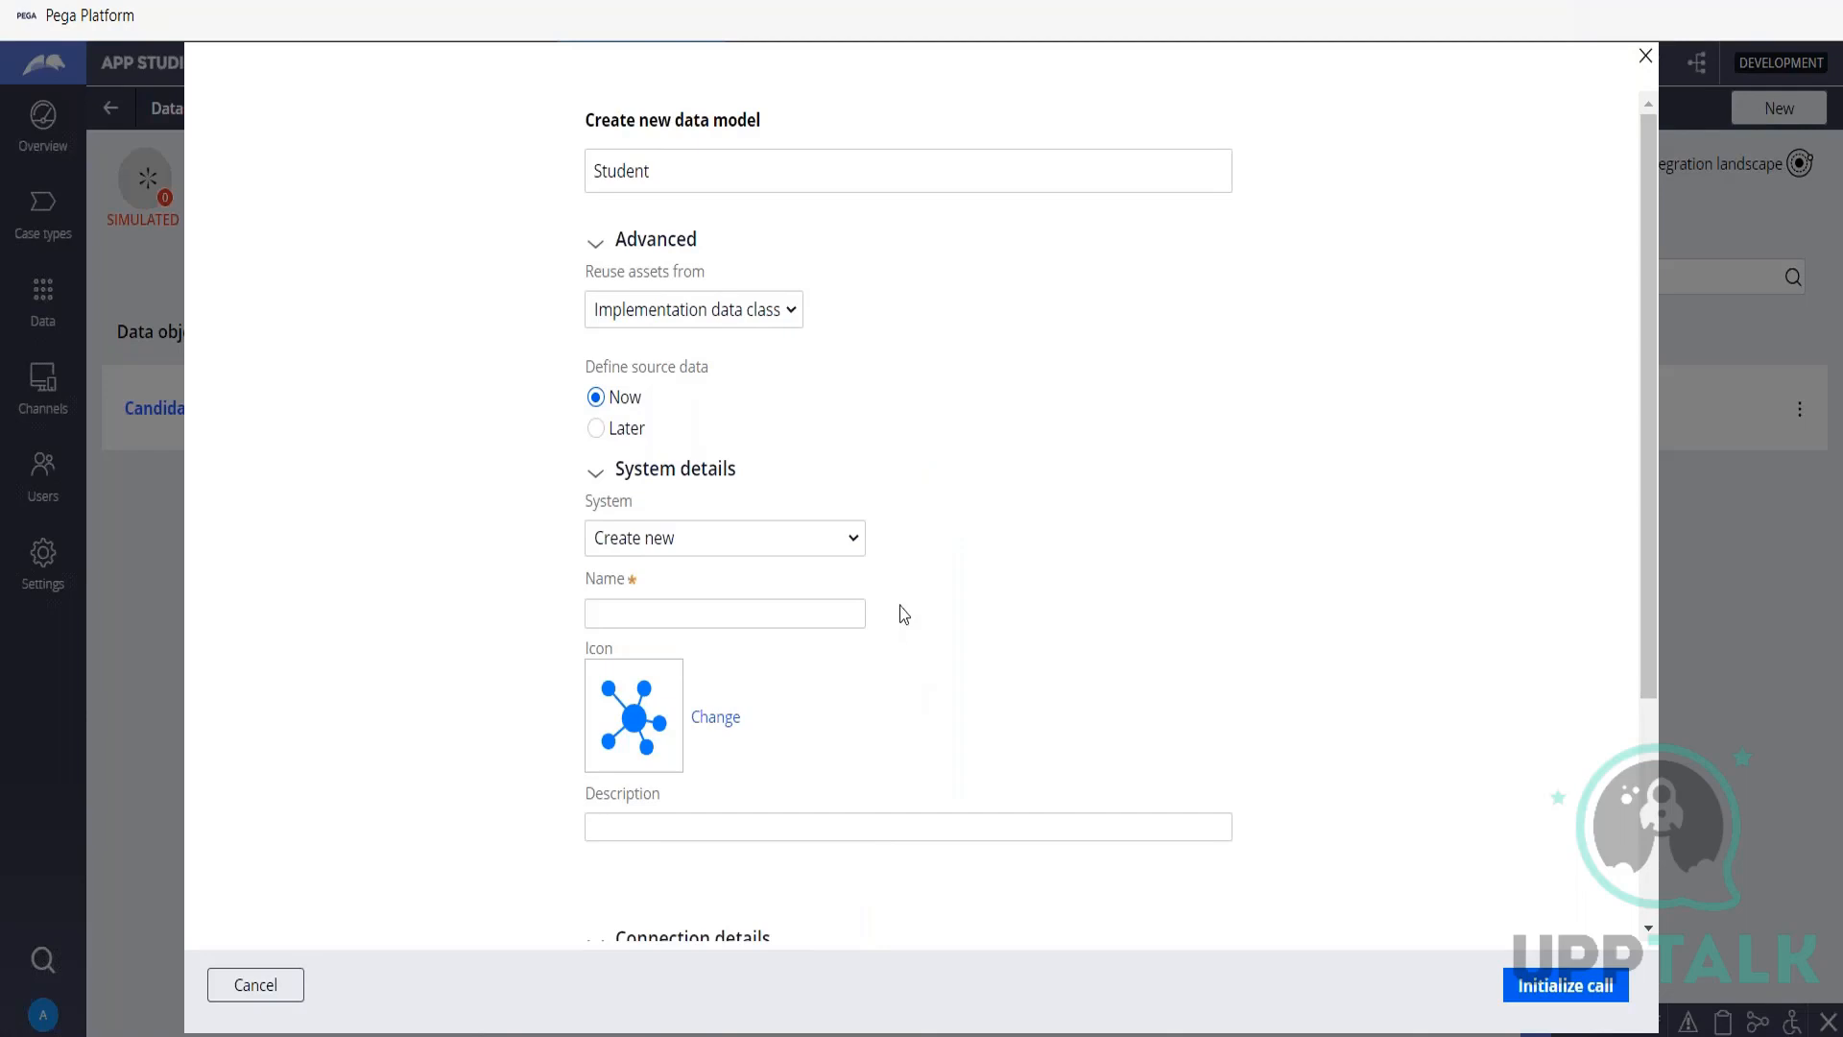
Name the new source system Sample and collapse the system details.
{"action": "scroll", "coordinate": [901, 609], "scroll_direction": "down", "scroll_amount": 3}
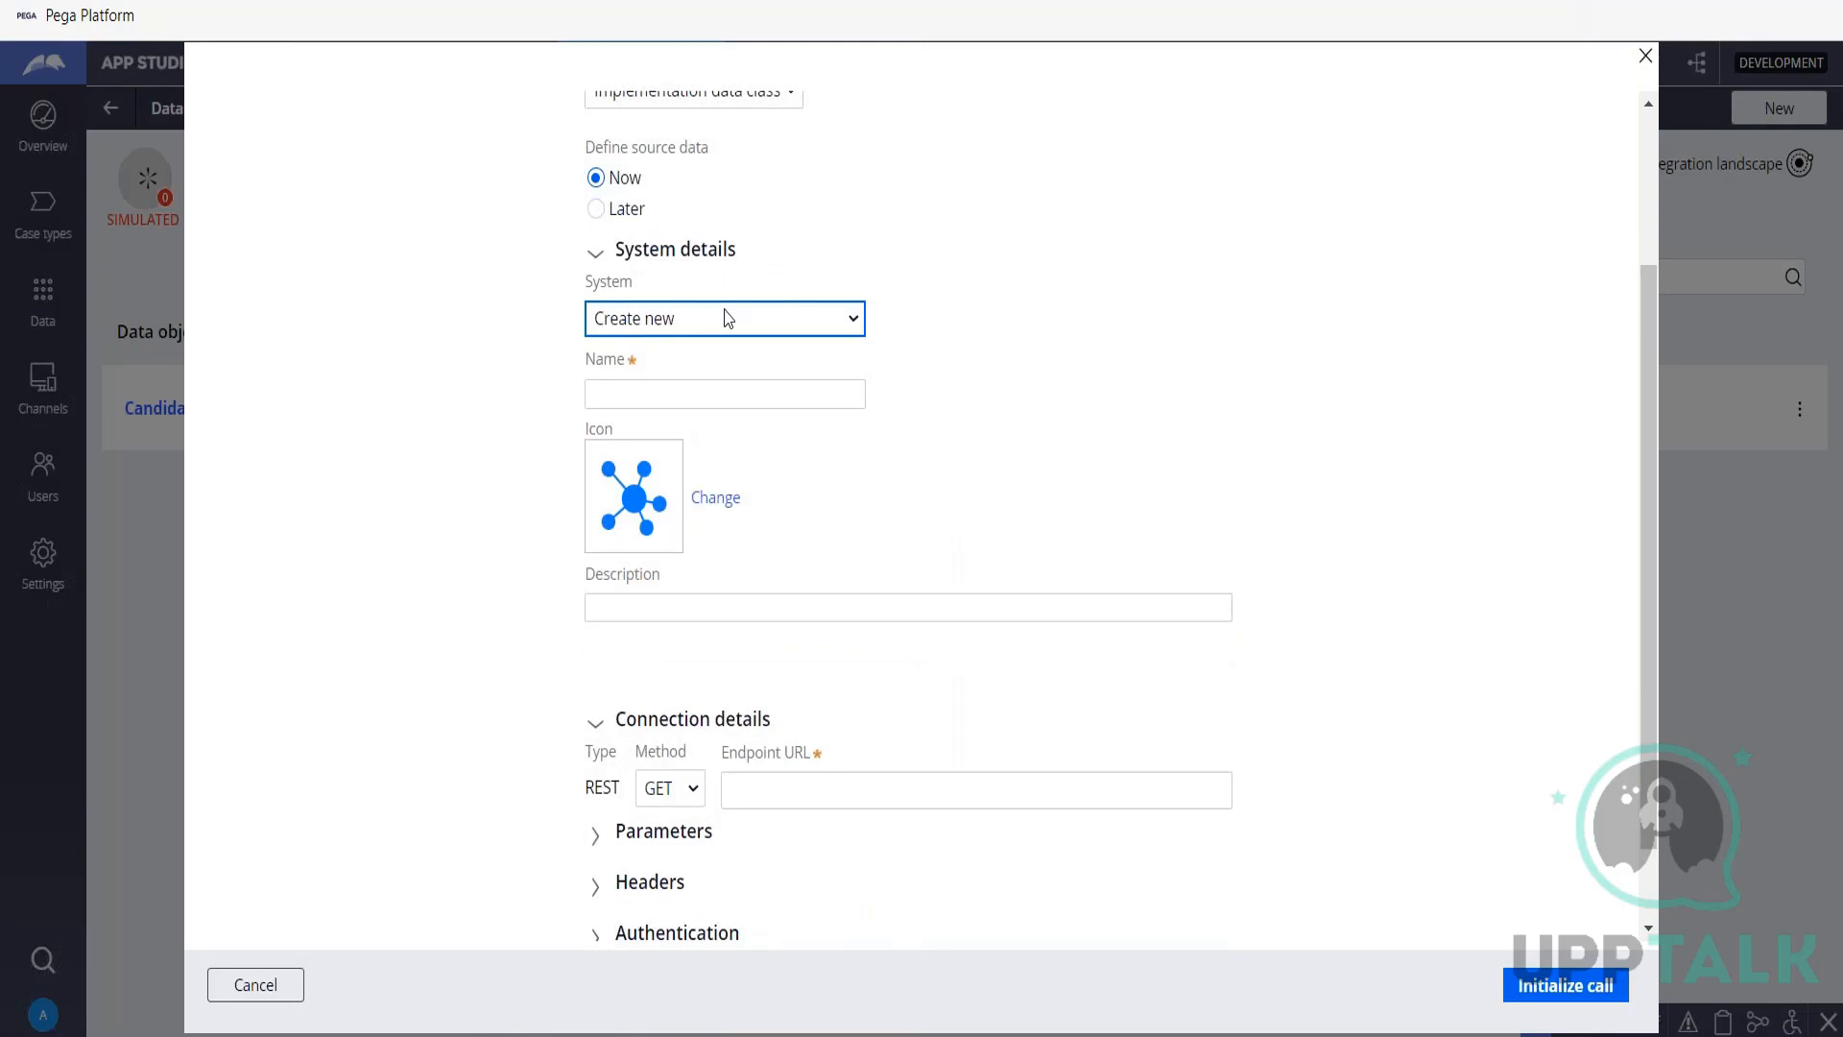
{"action": "left_click", "coordinate": [716, 393]}
{"action": "type", "text": "Sample"}
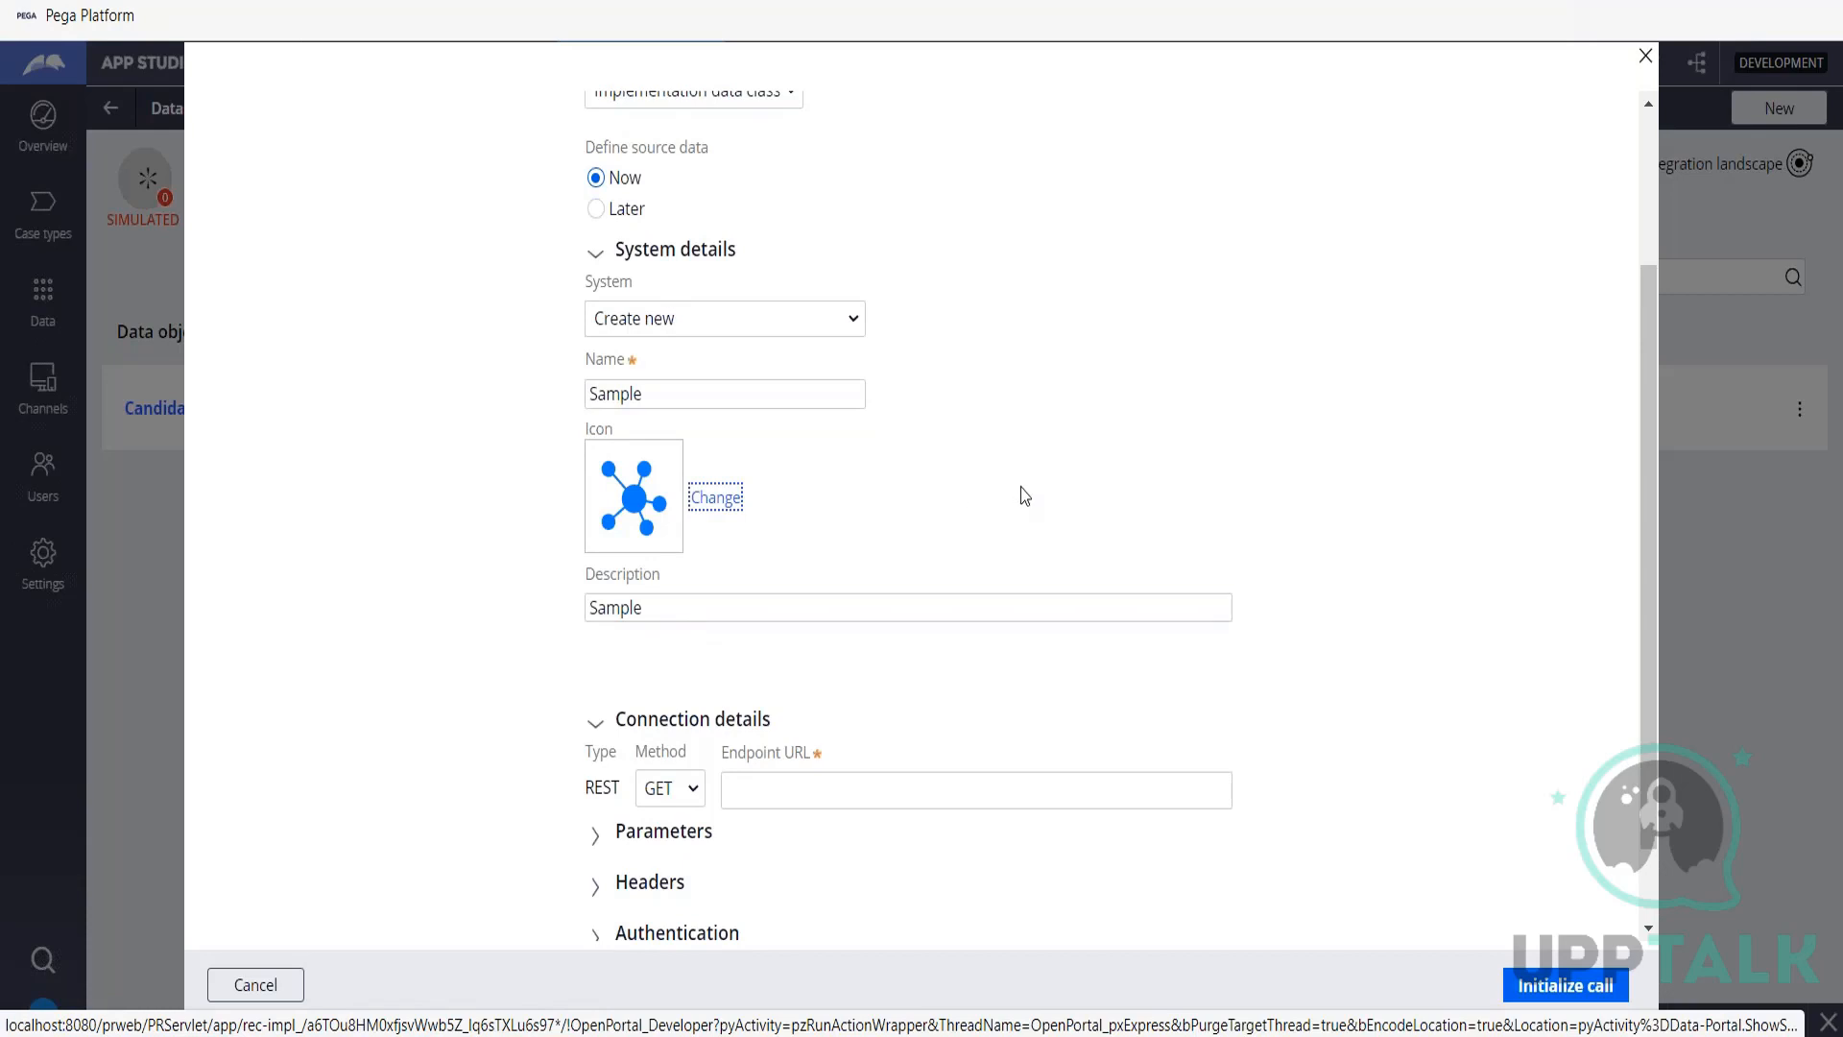
{"action": "scroll", "coordinate": [1025, 495], "scroll_direction": "down", "scroll_amount": 1}
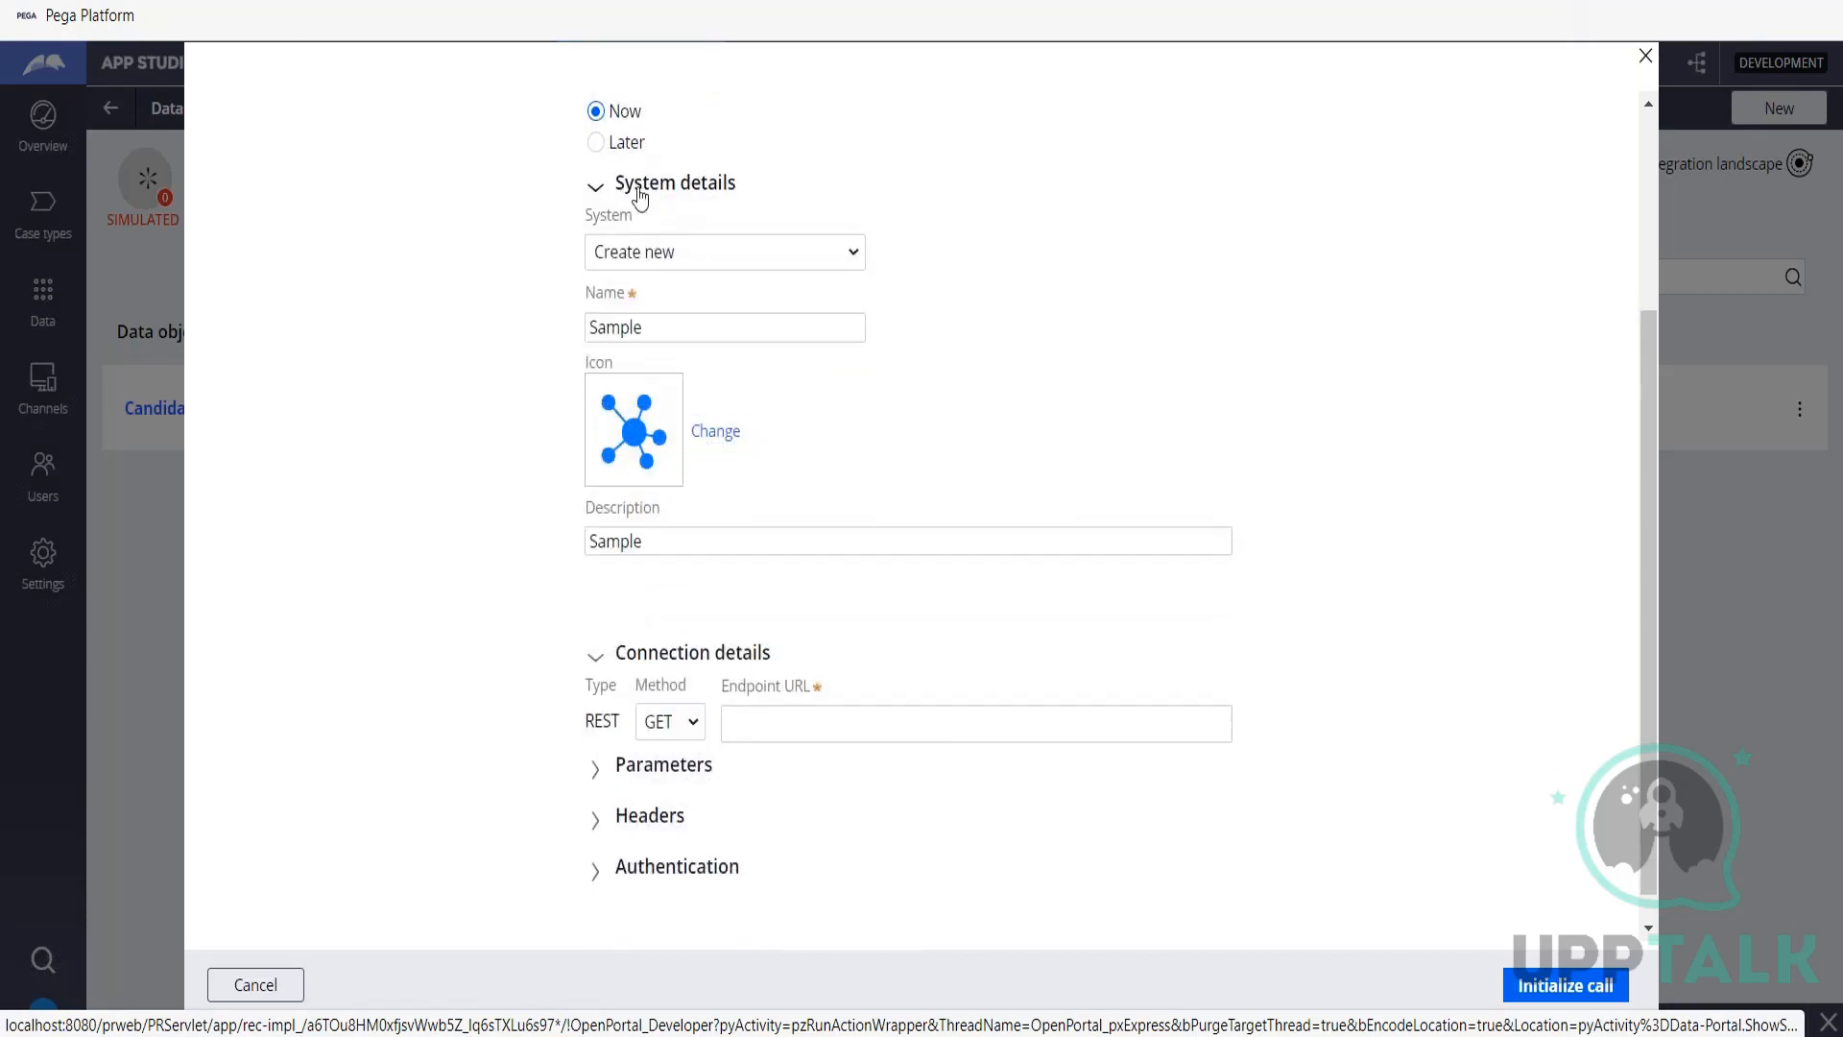
{"action": "left_click", "coordinate": [640, 198]}
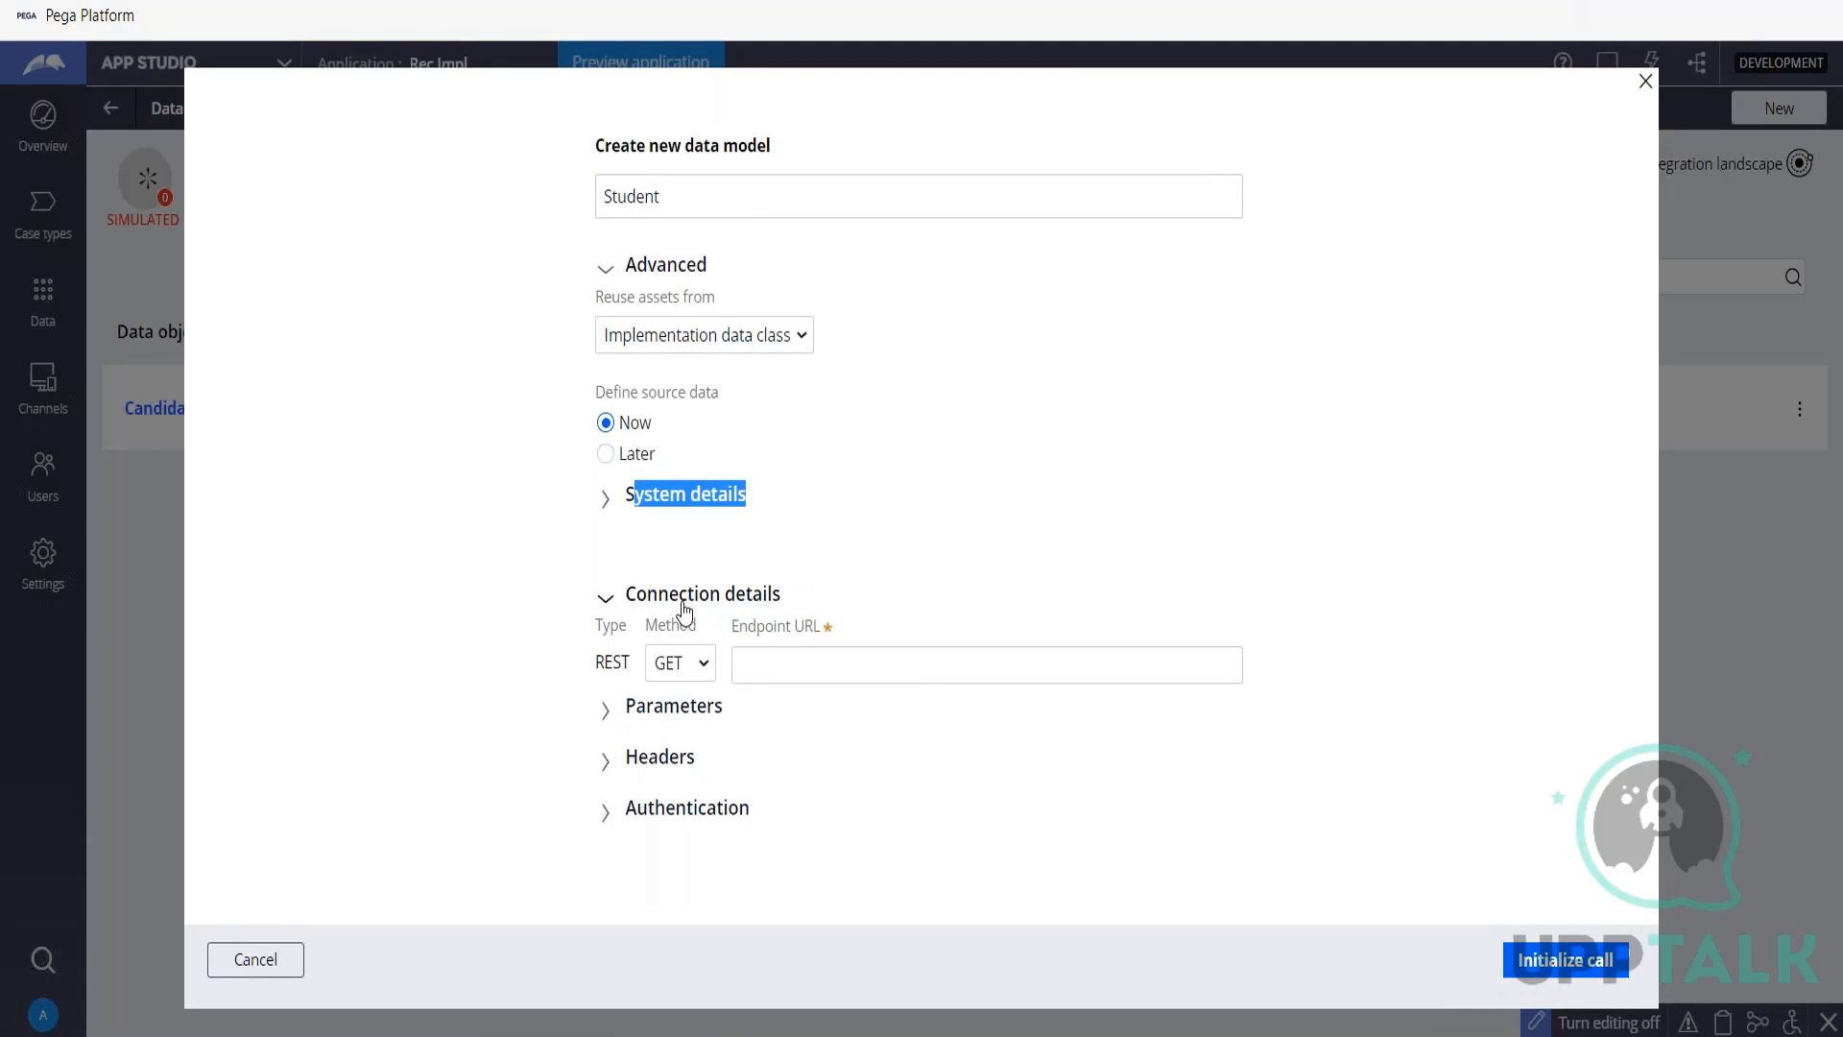
{"action": "left_click", "coordinate": [606, 507]}
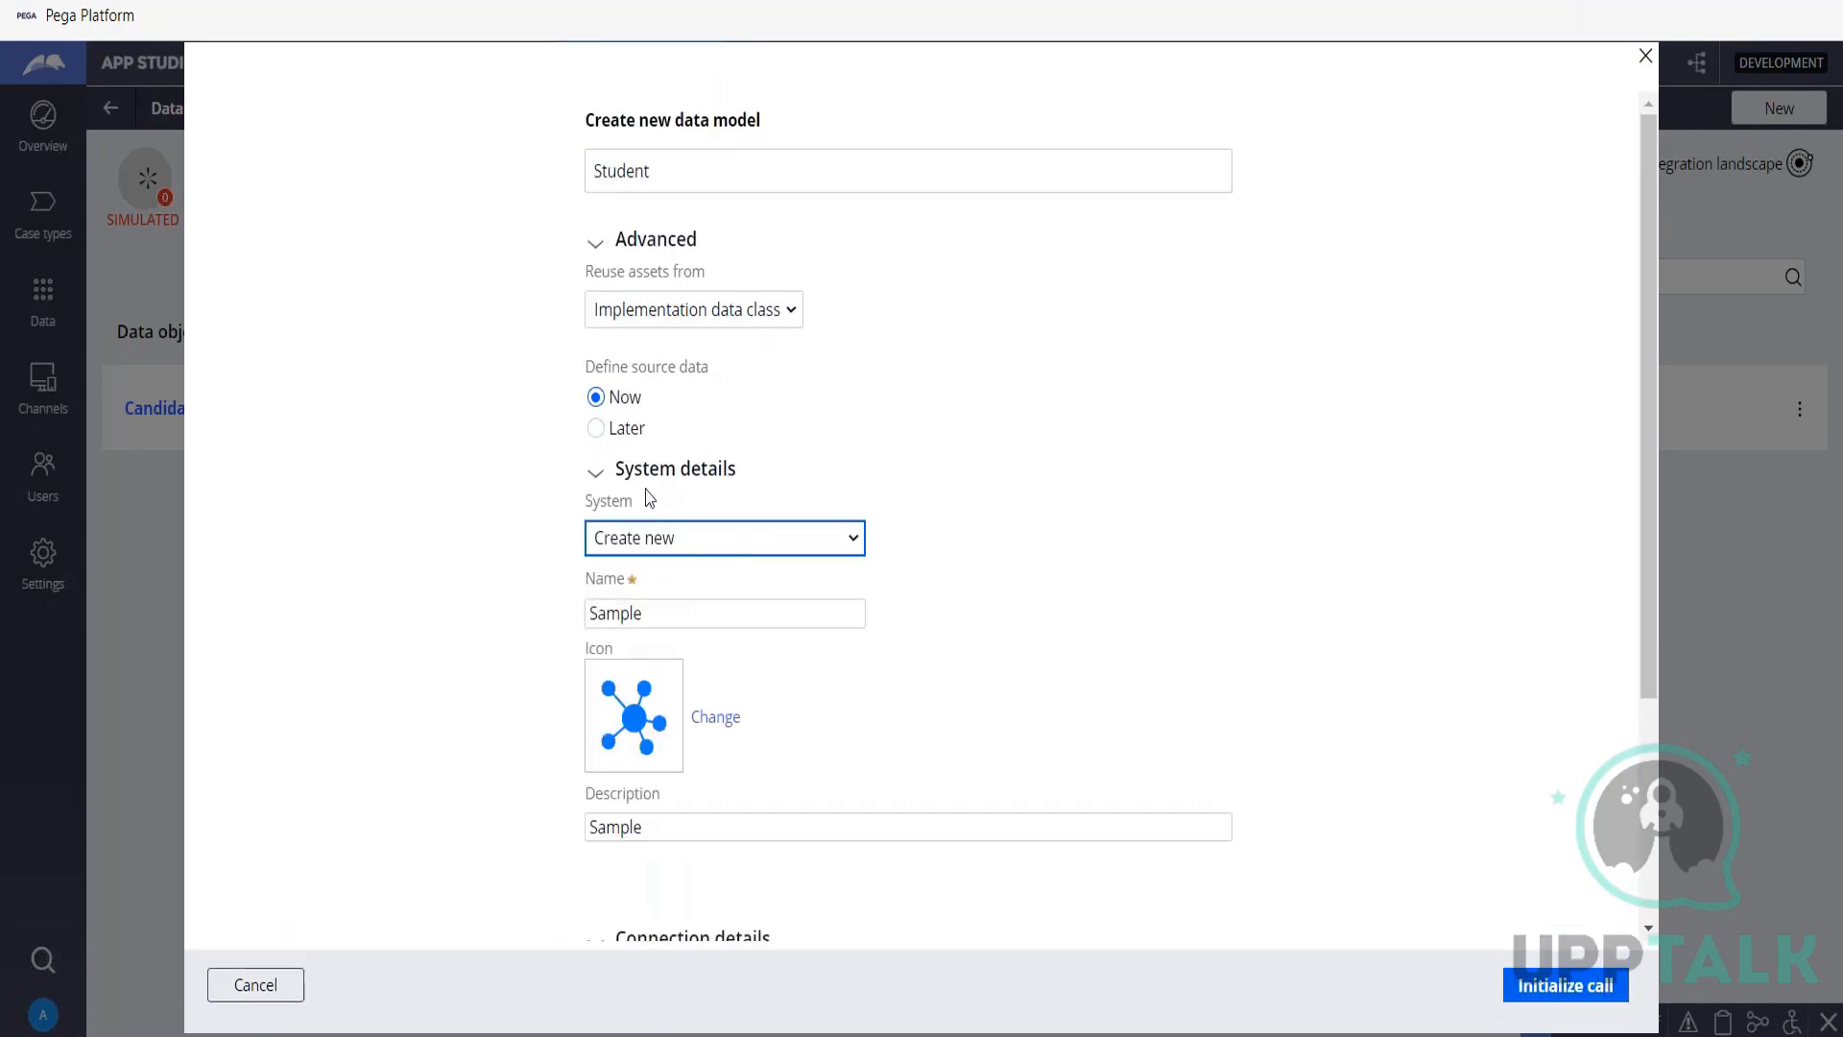
{"action": "left_click", "coordinate": [596, 477]}
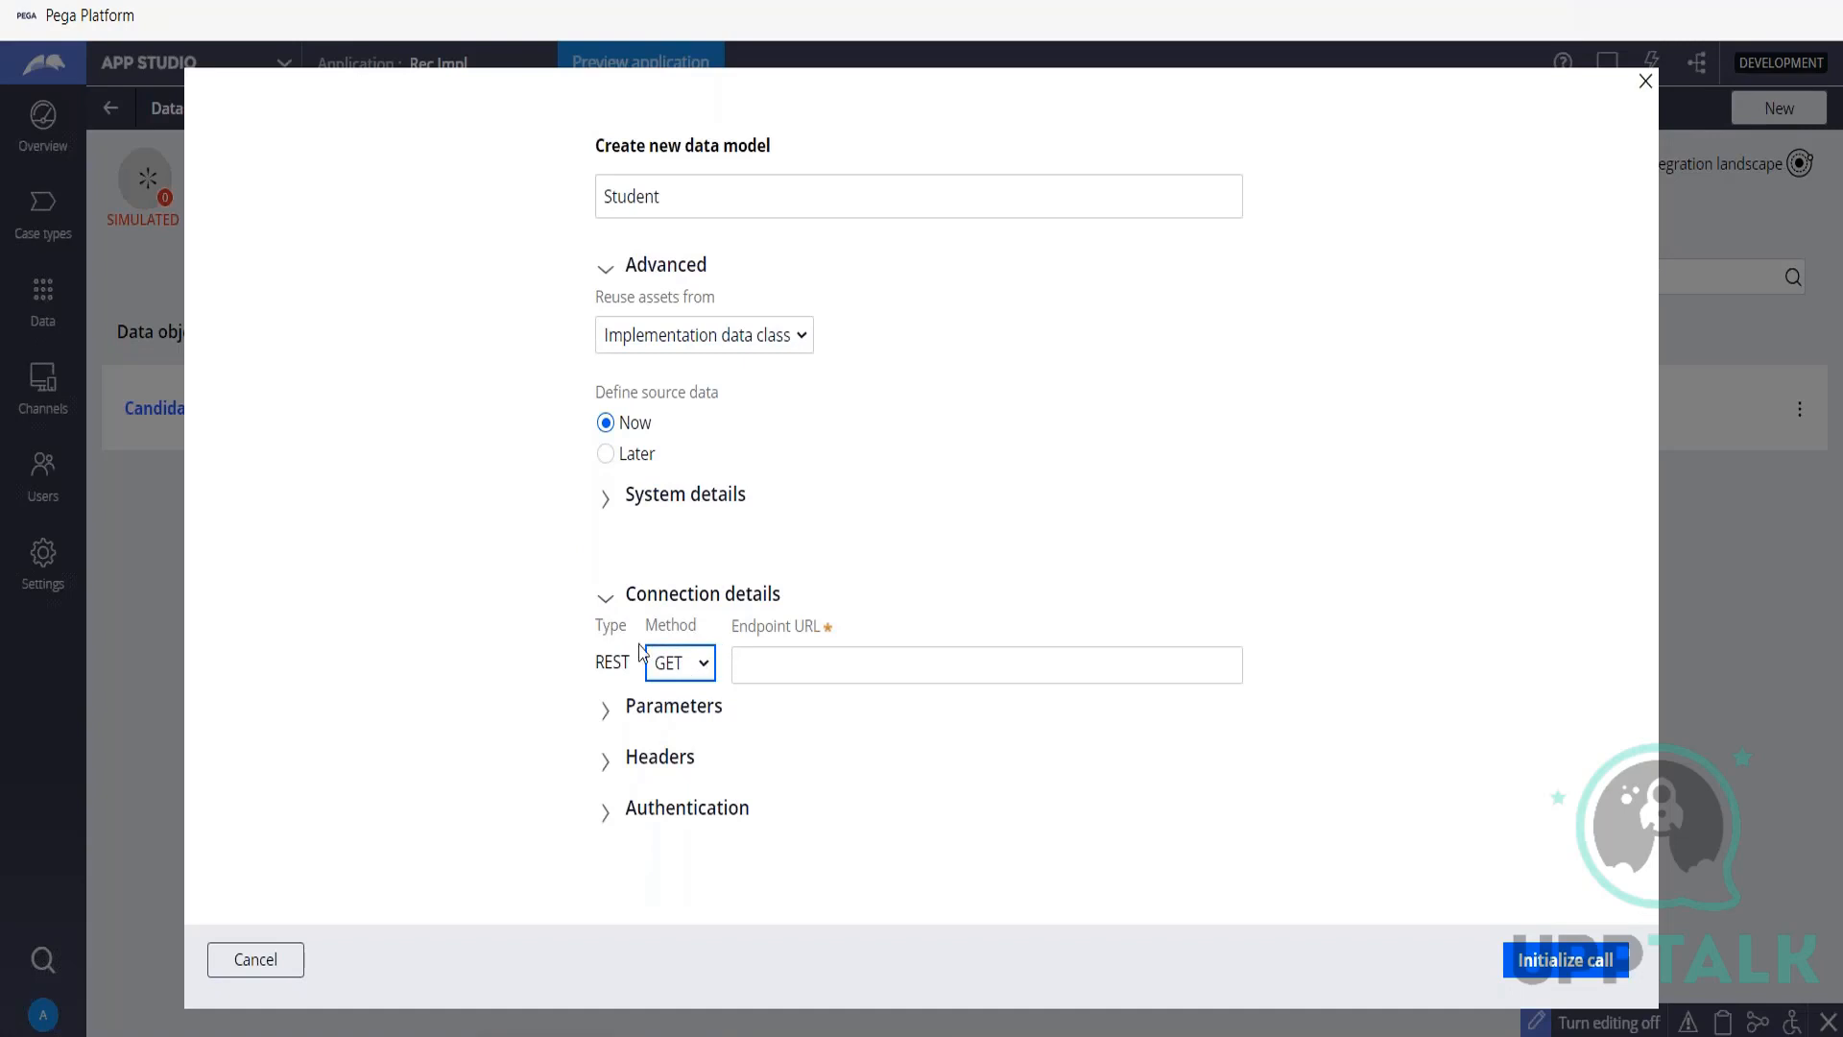
Set the method of Student's REST connection to GET.
{"action": "left_click", "coordinate": [679, 664]}
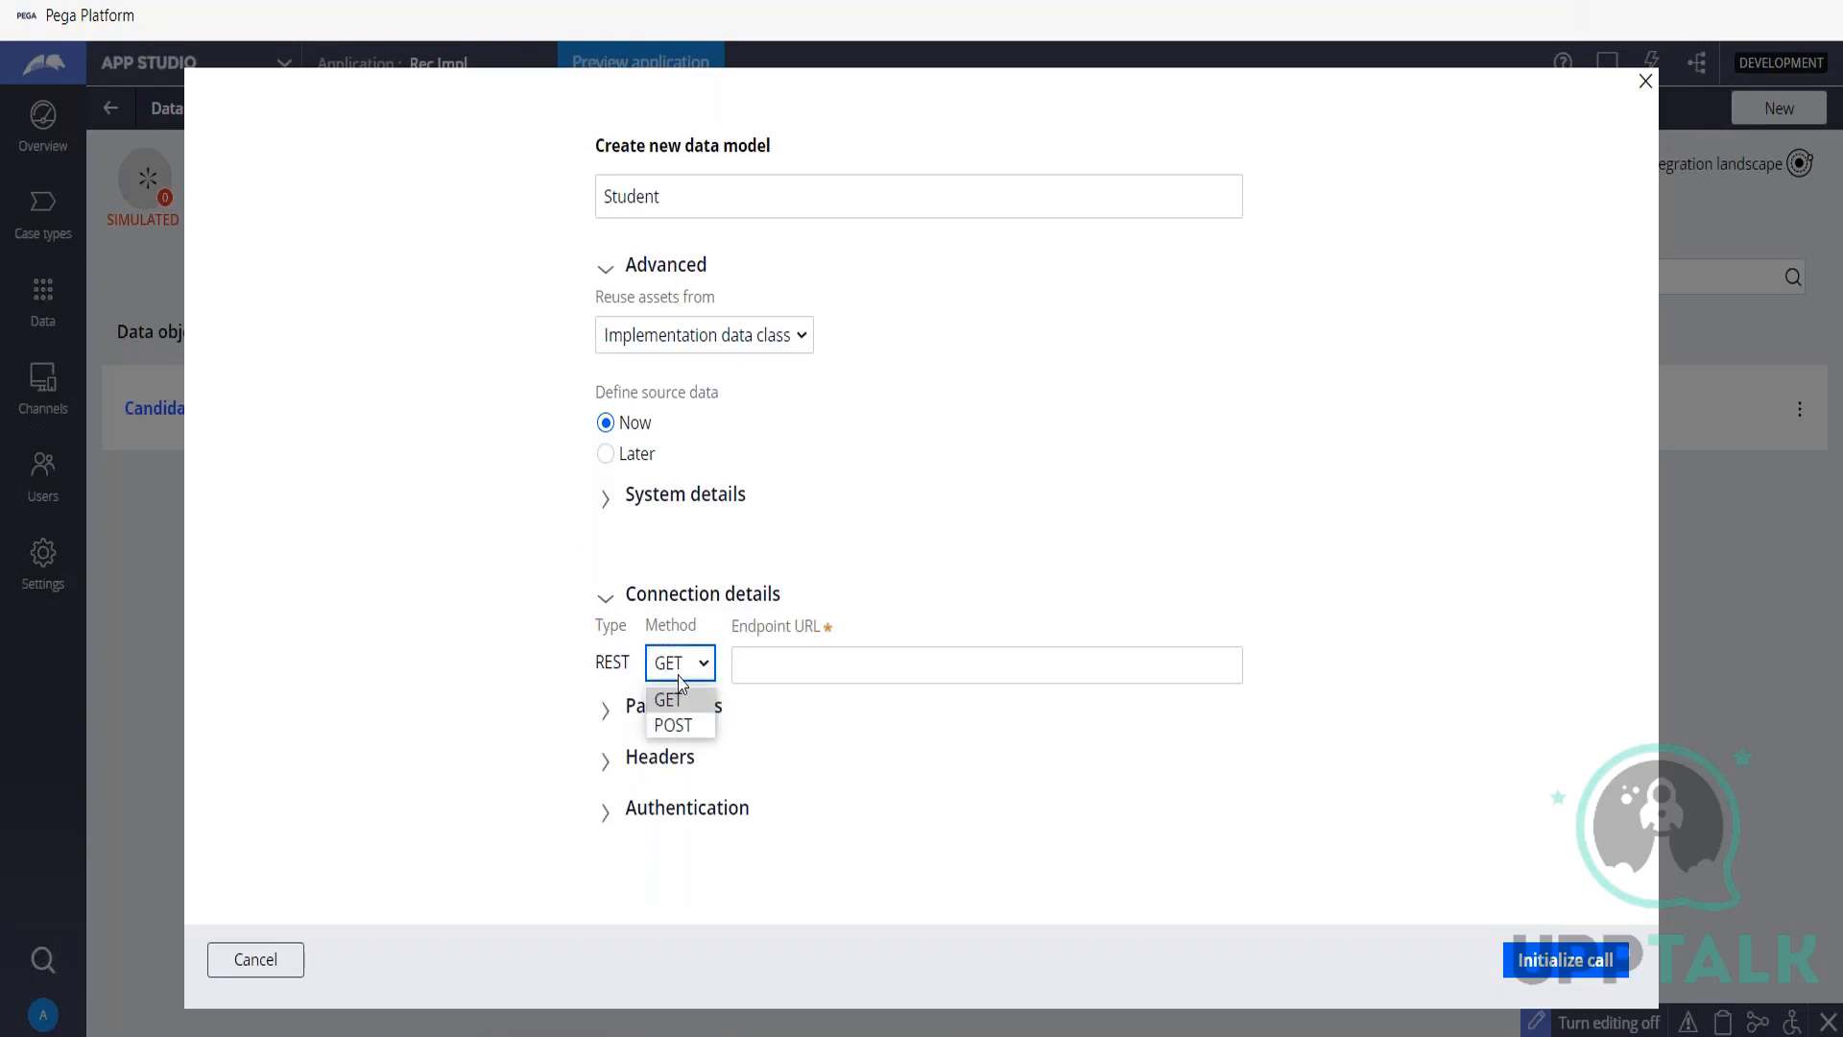
{"action": "left_click", "coordinate": [680, 697]}
{"action": "left_click", "coordinate": [861, 660]}
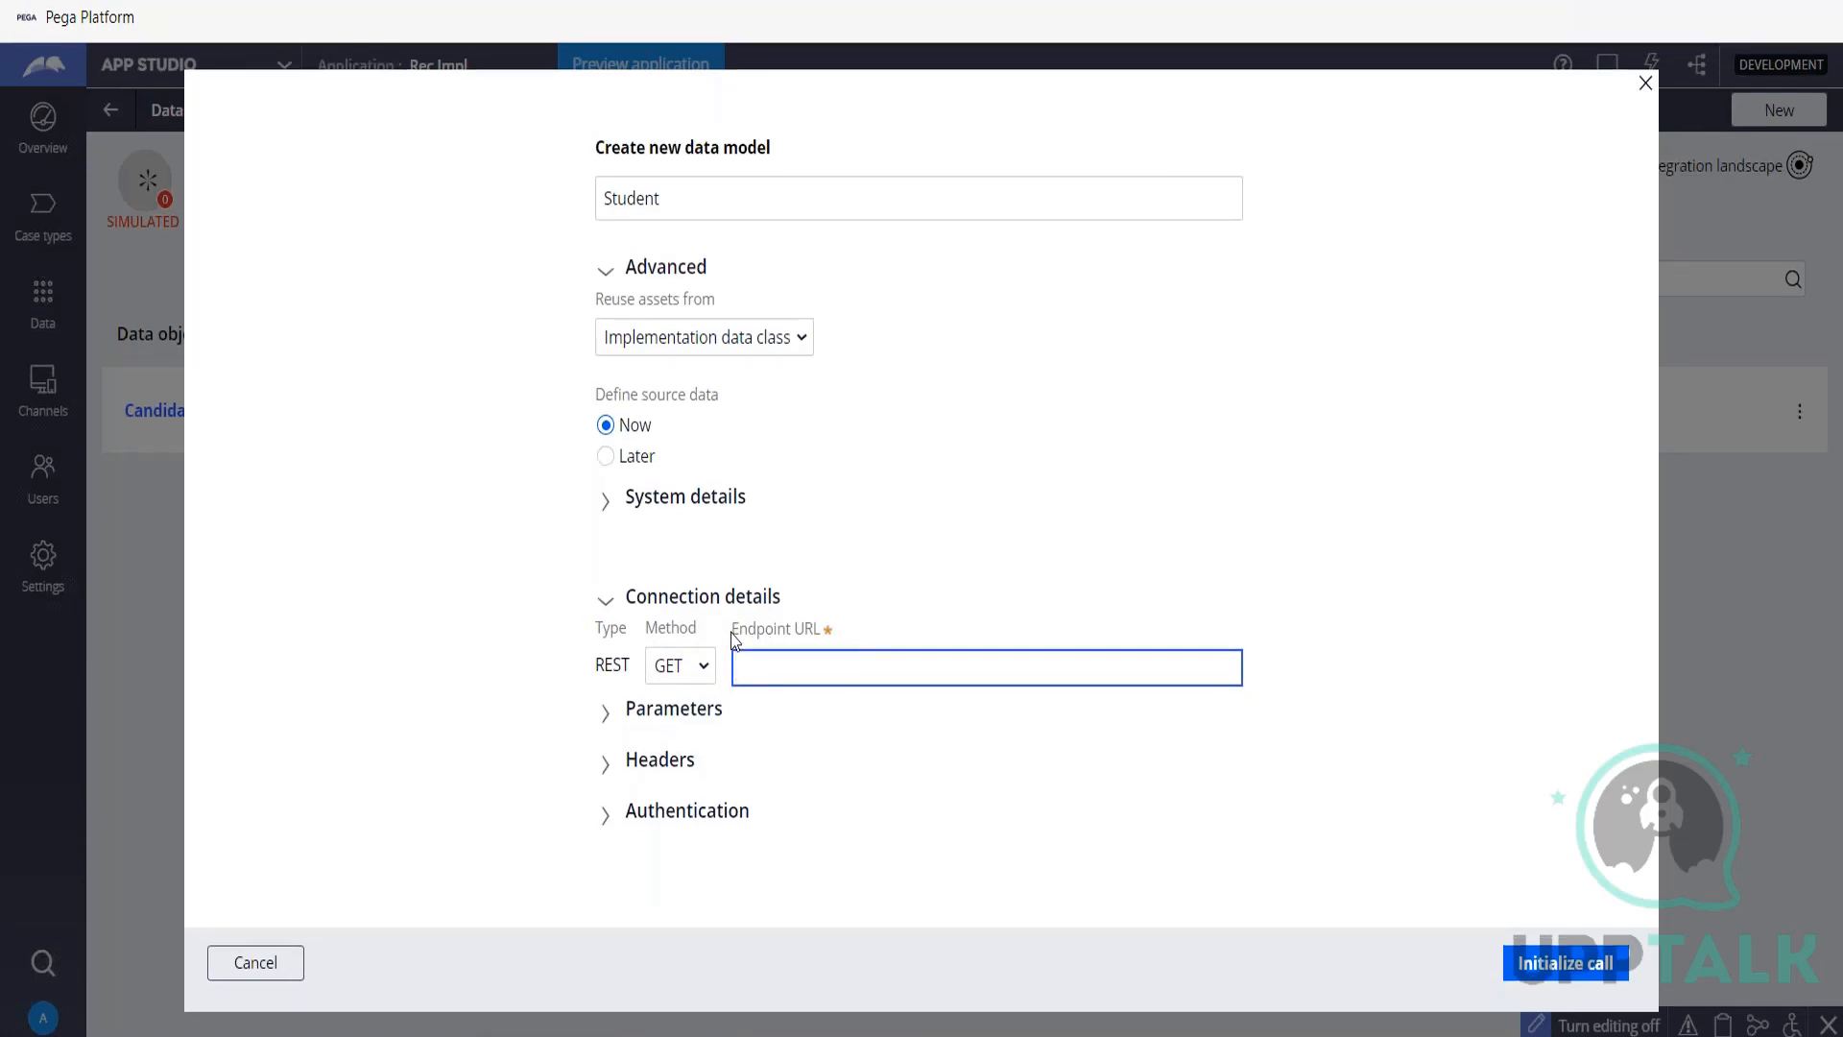
{"action": "left_click", "coordinate": [876, 625]}
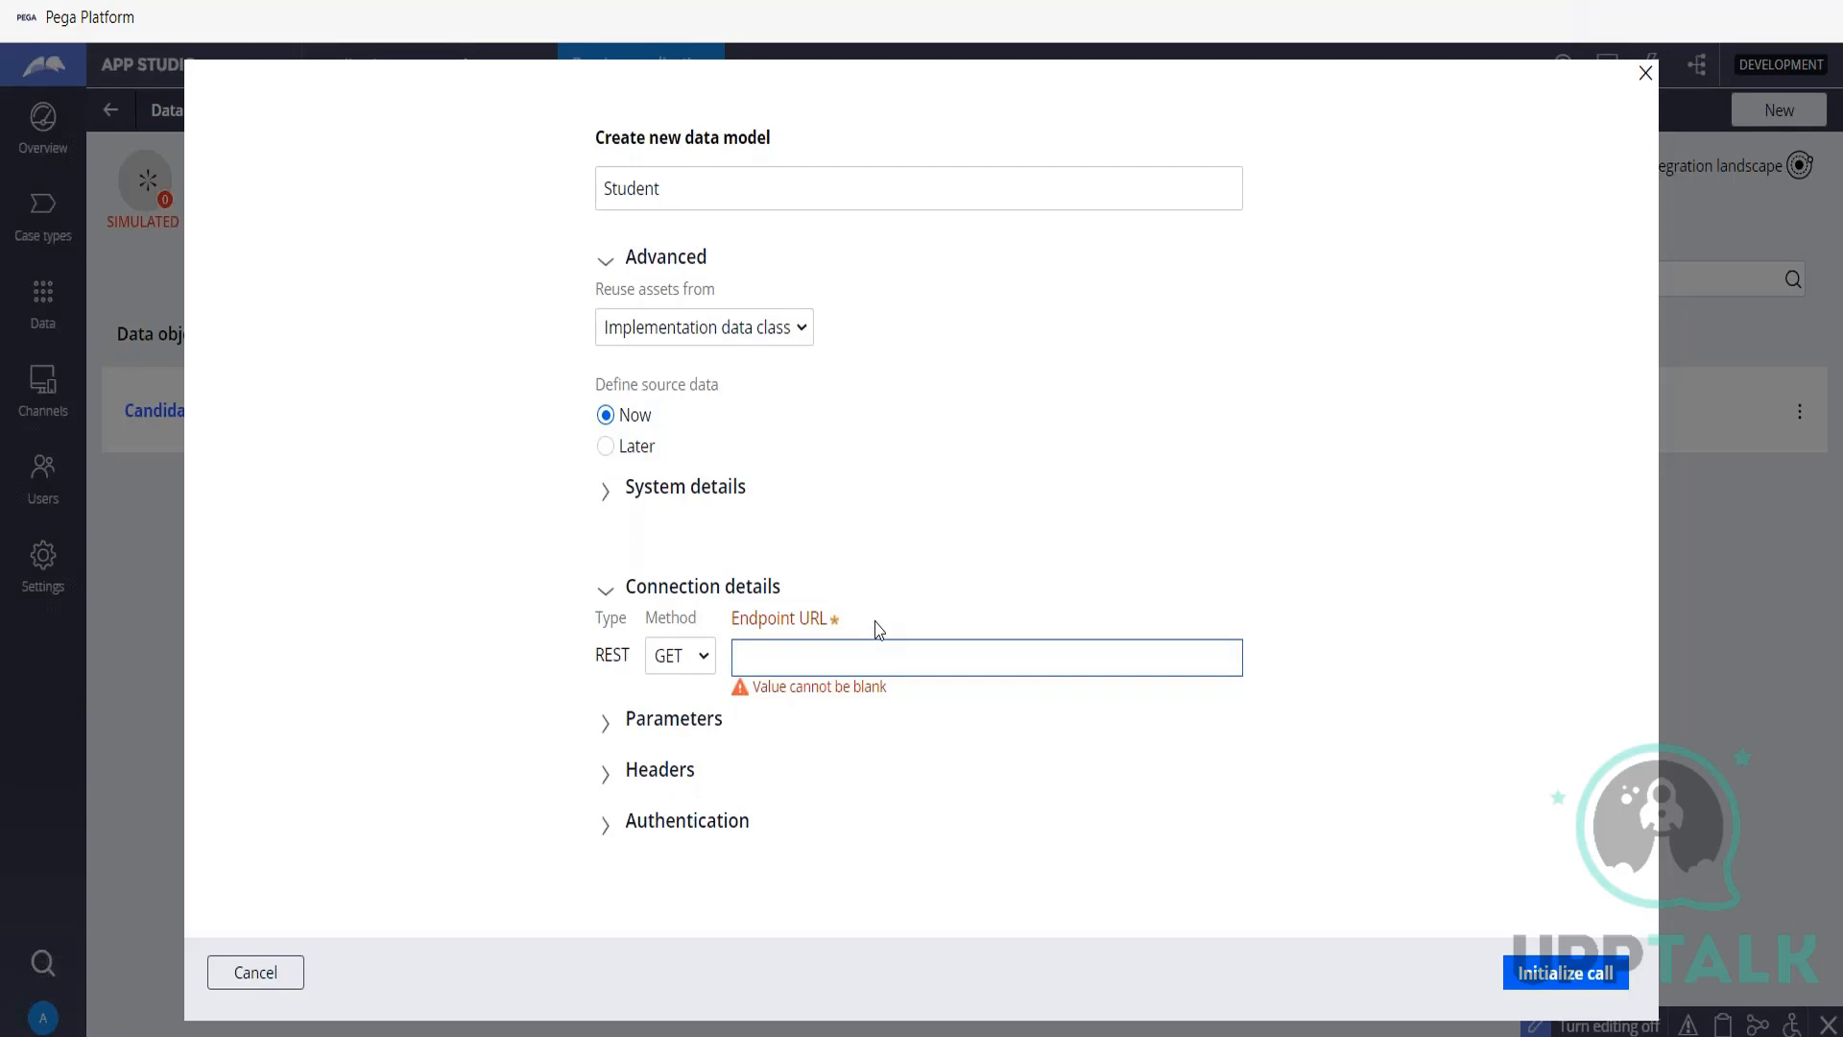
Examine the REST connection's parameters, method choices and authentication scheme for the Student data object.
{"action": "left_click", "coordinate": [604, 732]}
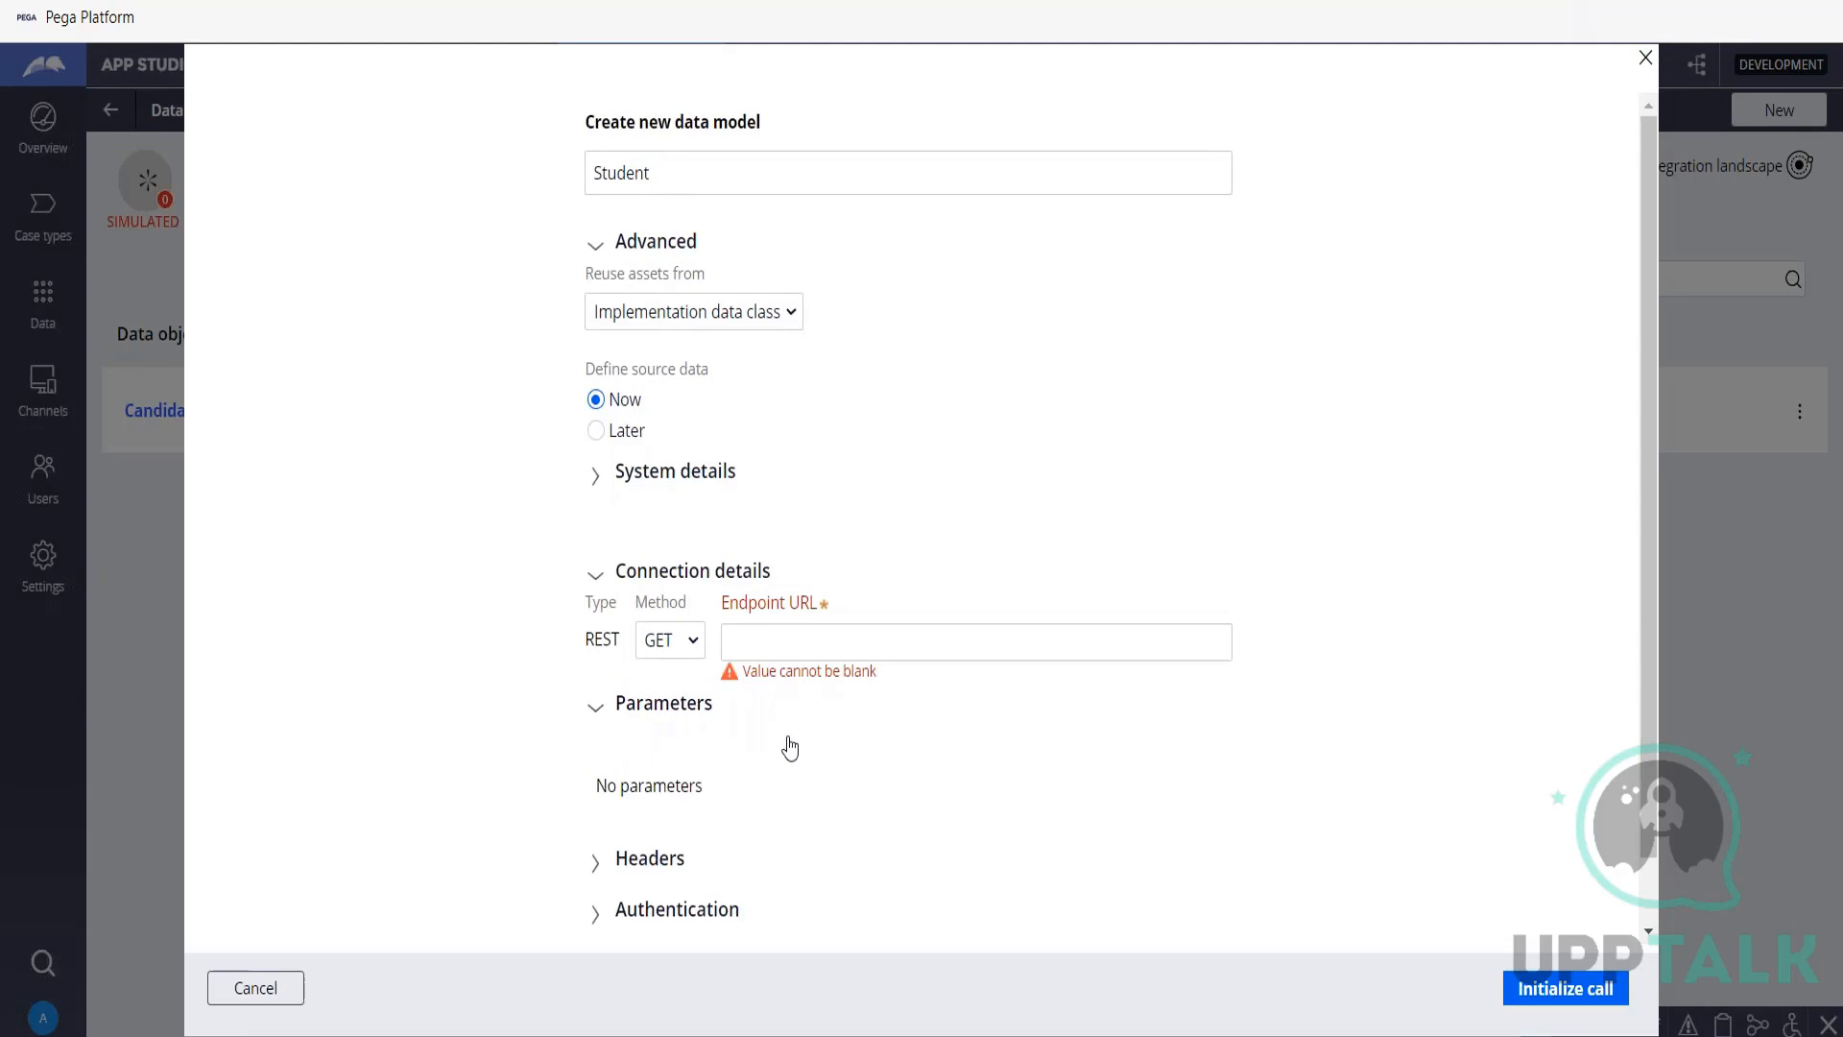
{"action": "scroll", "coordinate": [790, 748], "scroll_direction": "down", "scroll_amount": 1}
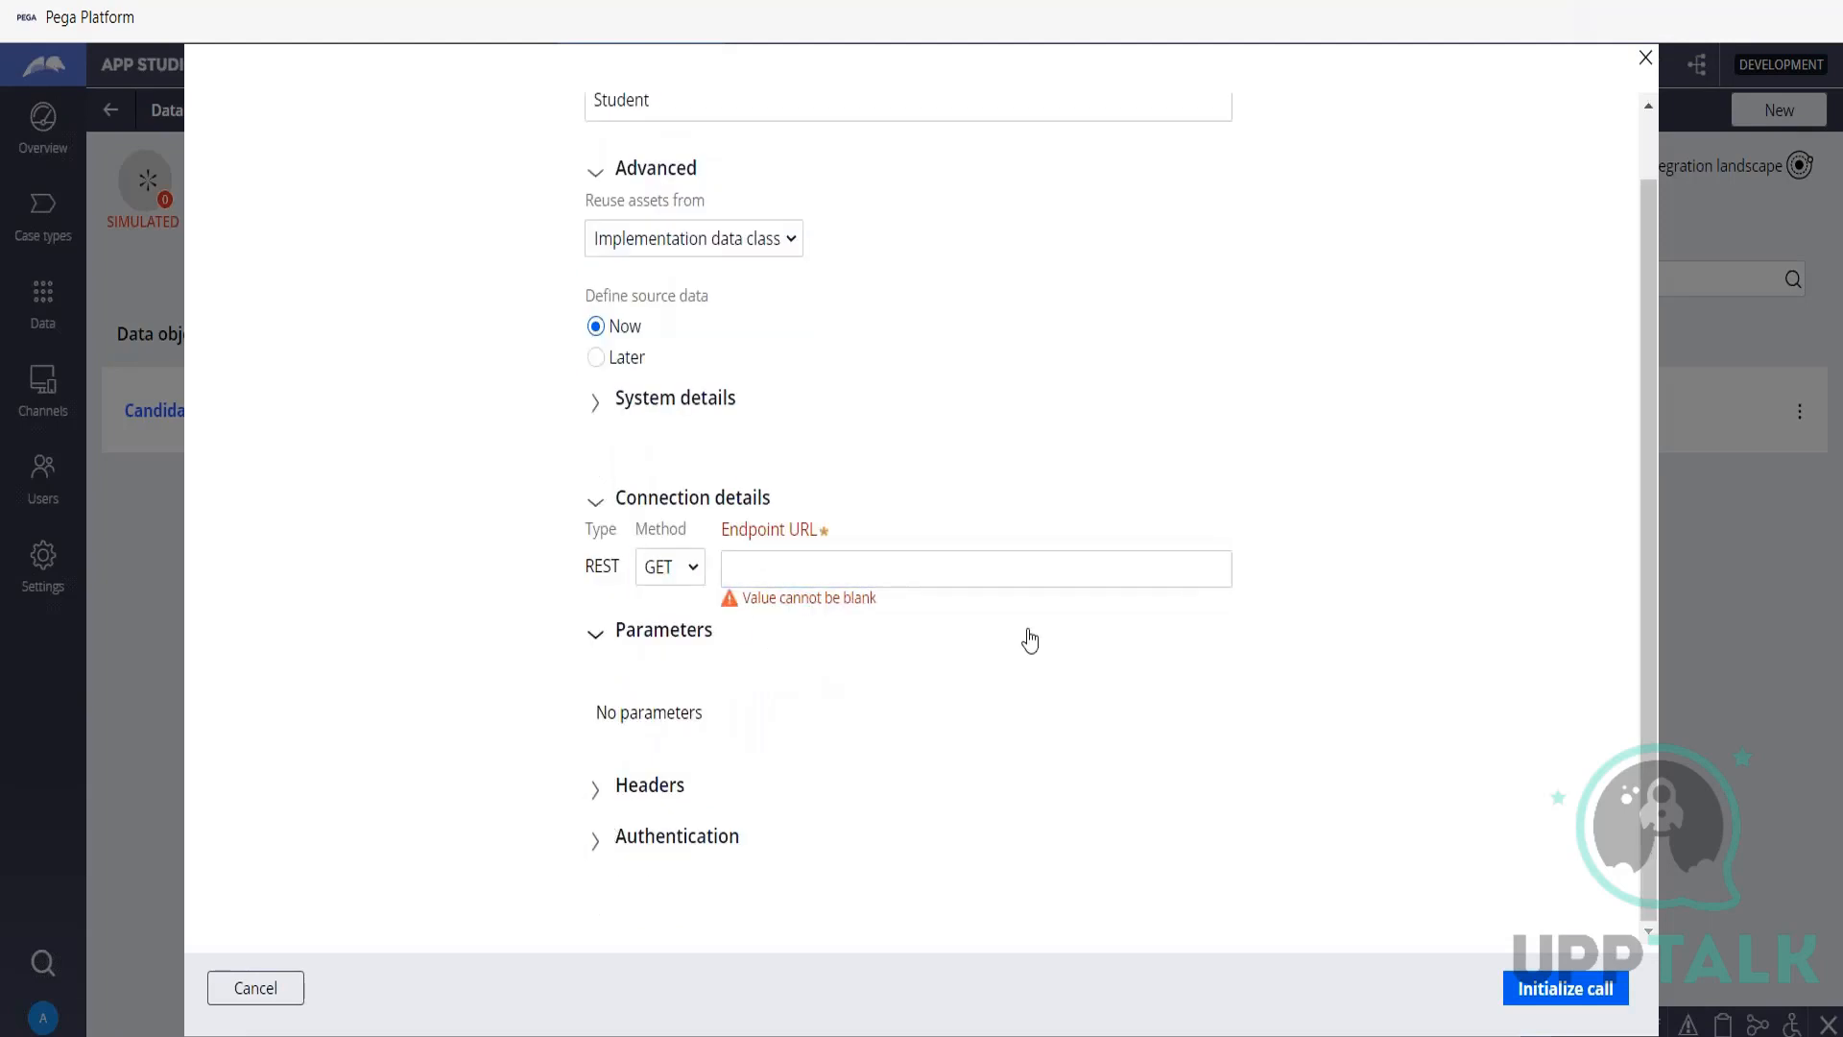
{"action": "left_click", "coordinate": [1140, 582]}
{"action": "left_click", "coordinate": [675, 580]}
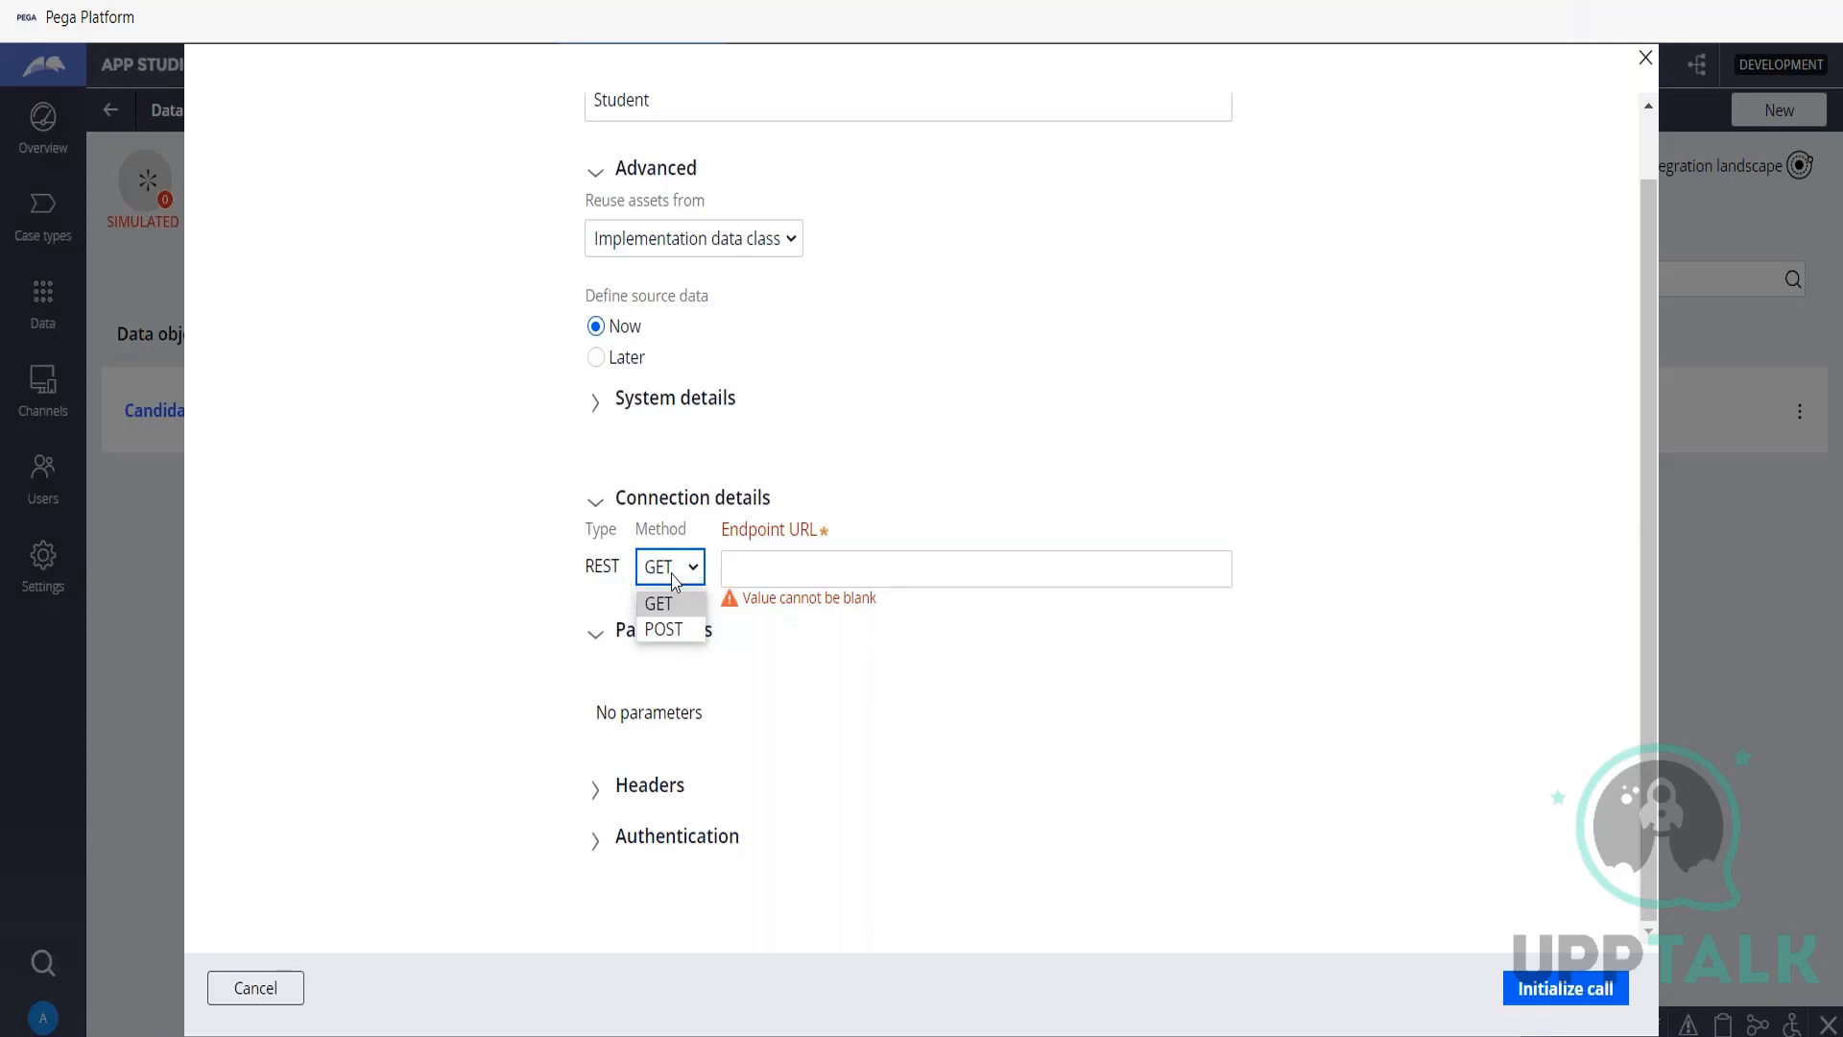
{"action": "left_click", "coordinate": [673, 576]}
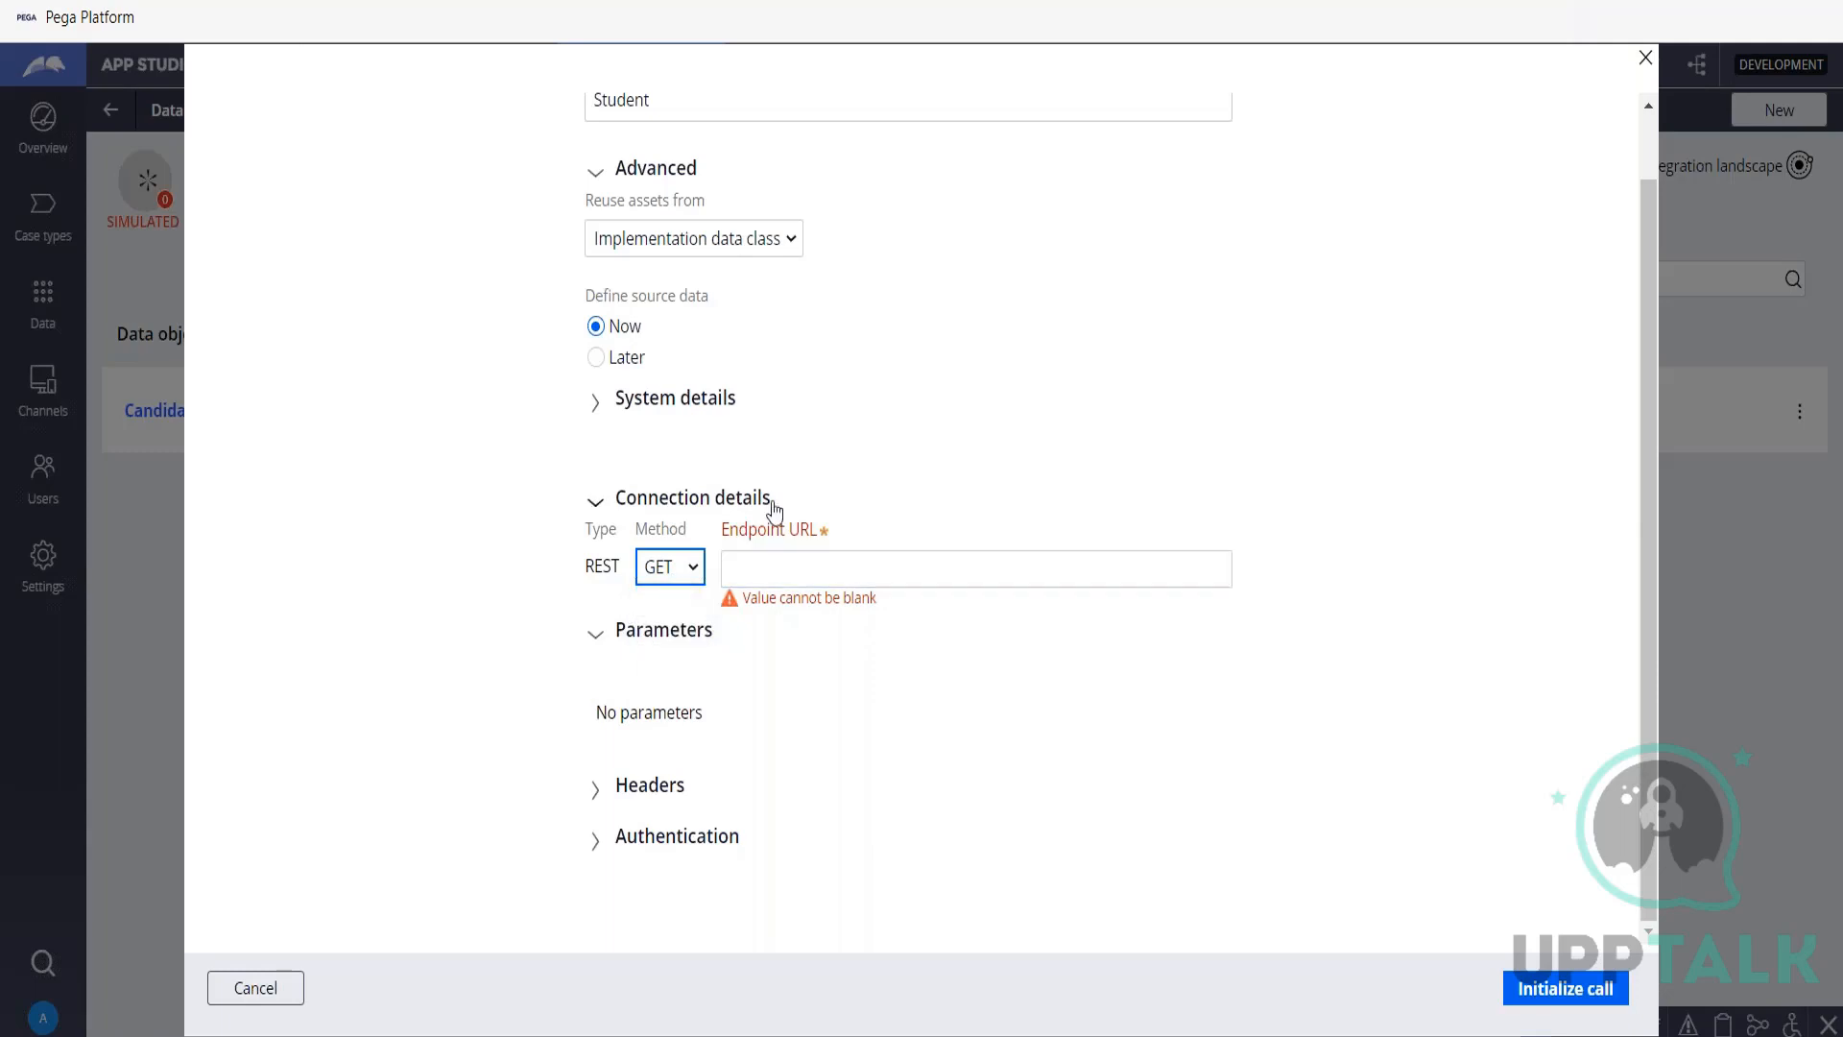
{"action": "left_click", "coordinate": [596, 843]}
{"action": "scroll", "coordinate": [999, 768], "scroll_direction": "down", "scroll_amount": 1}
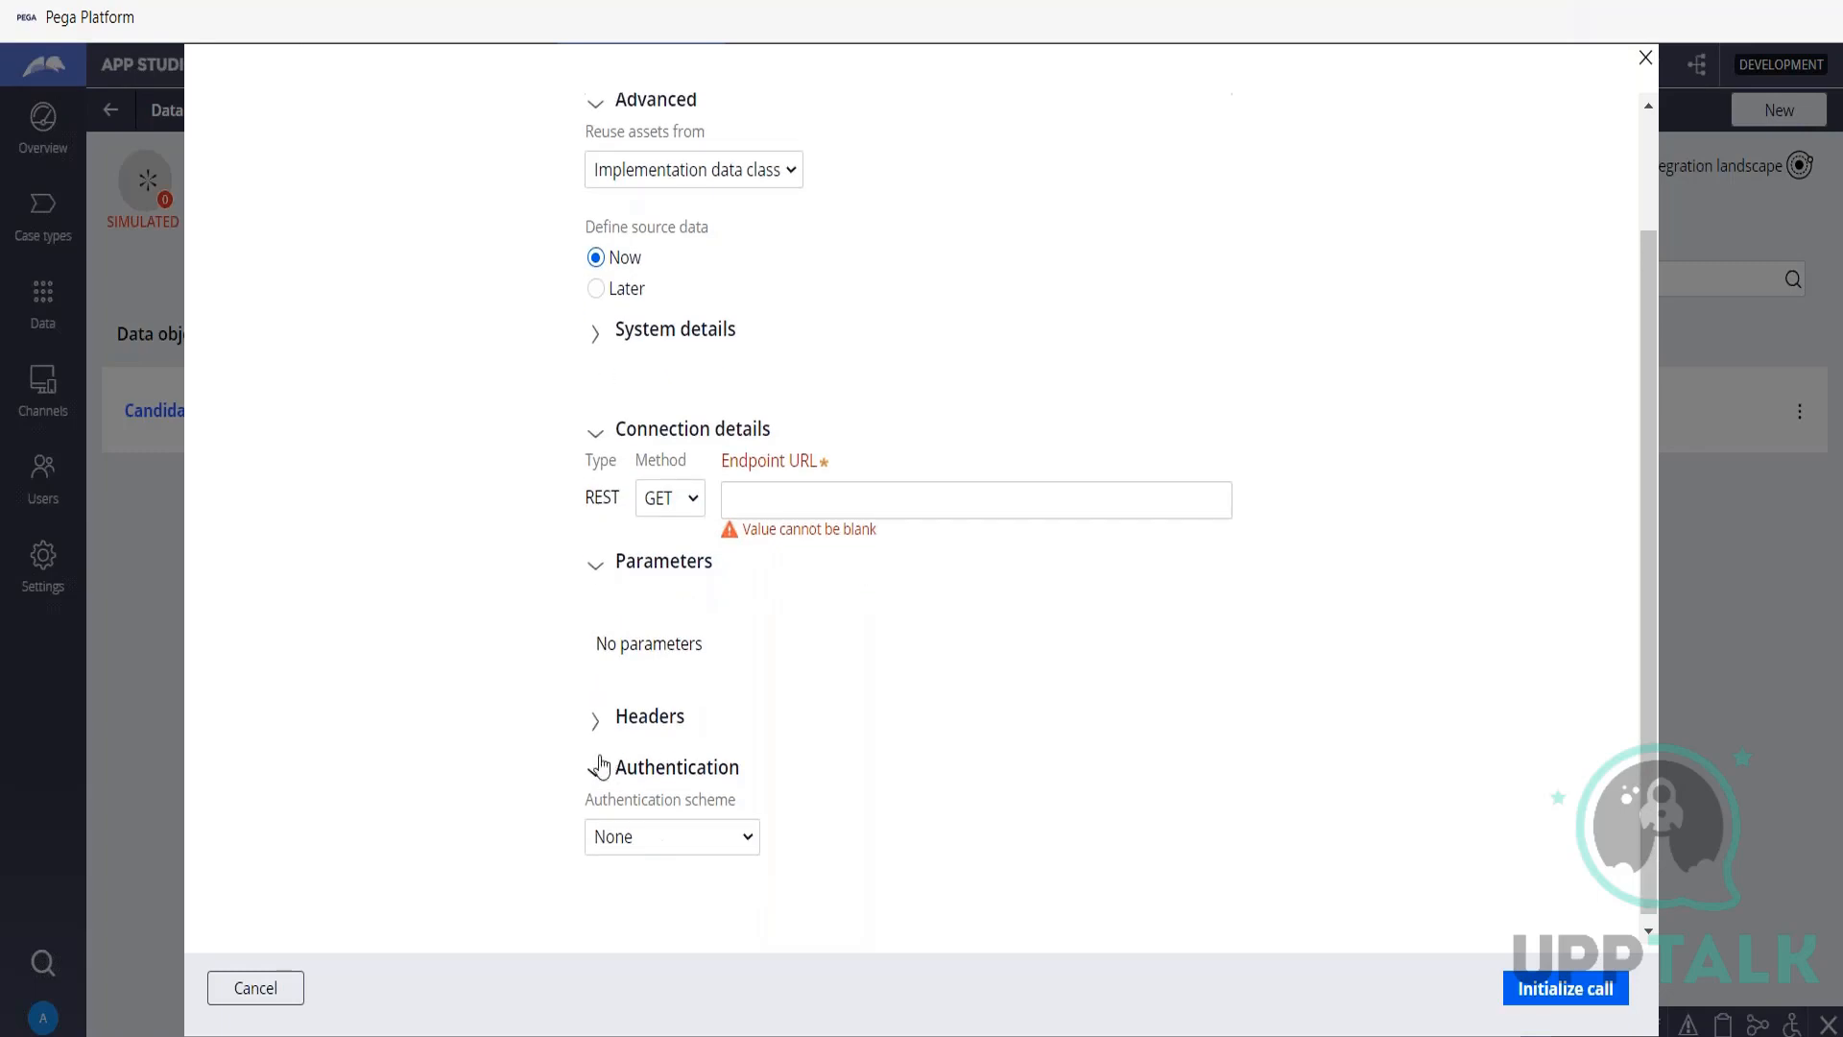
{"action": "left_click", "coordinate": [595, 776]}
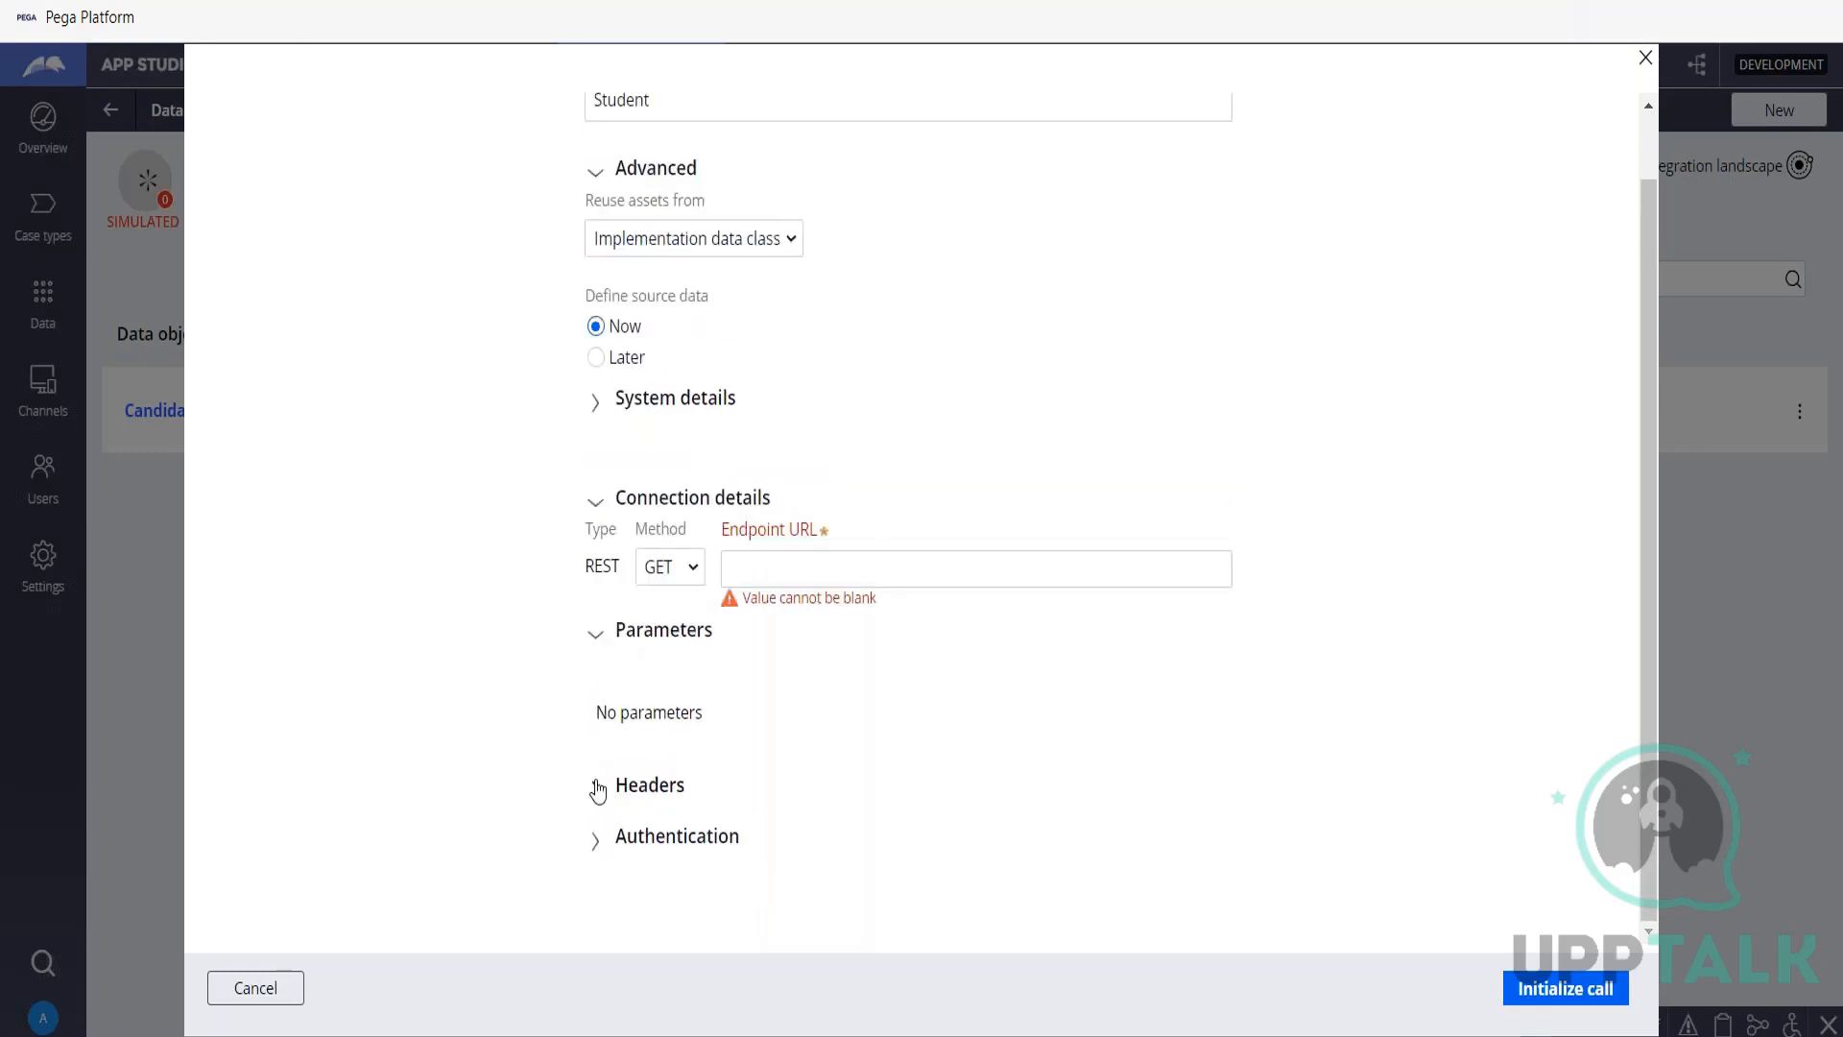
{"action": "left_click", "coordinate": [754, 568]}
{"action": "scroll", "coordinate": [974, 776], "scroll_direction": "up", "scroll_amount": 2}
{"action": "left_click", "coordinate": [706, 175]}
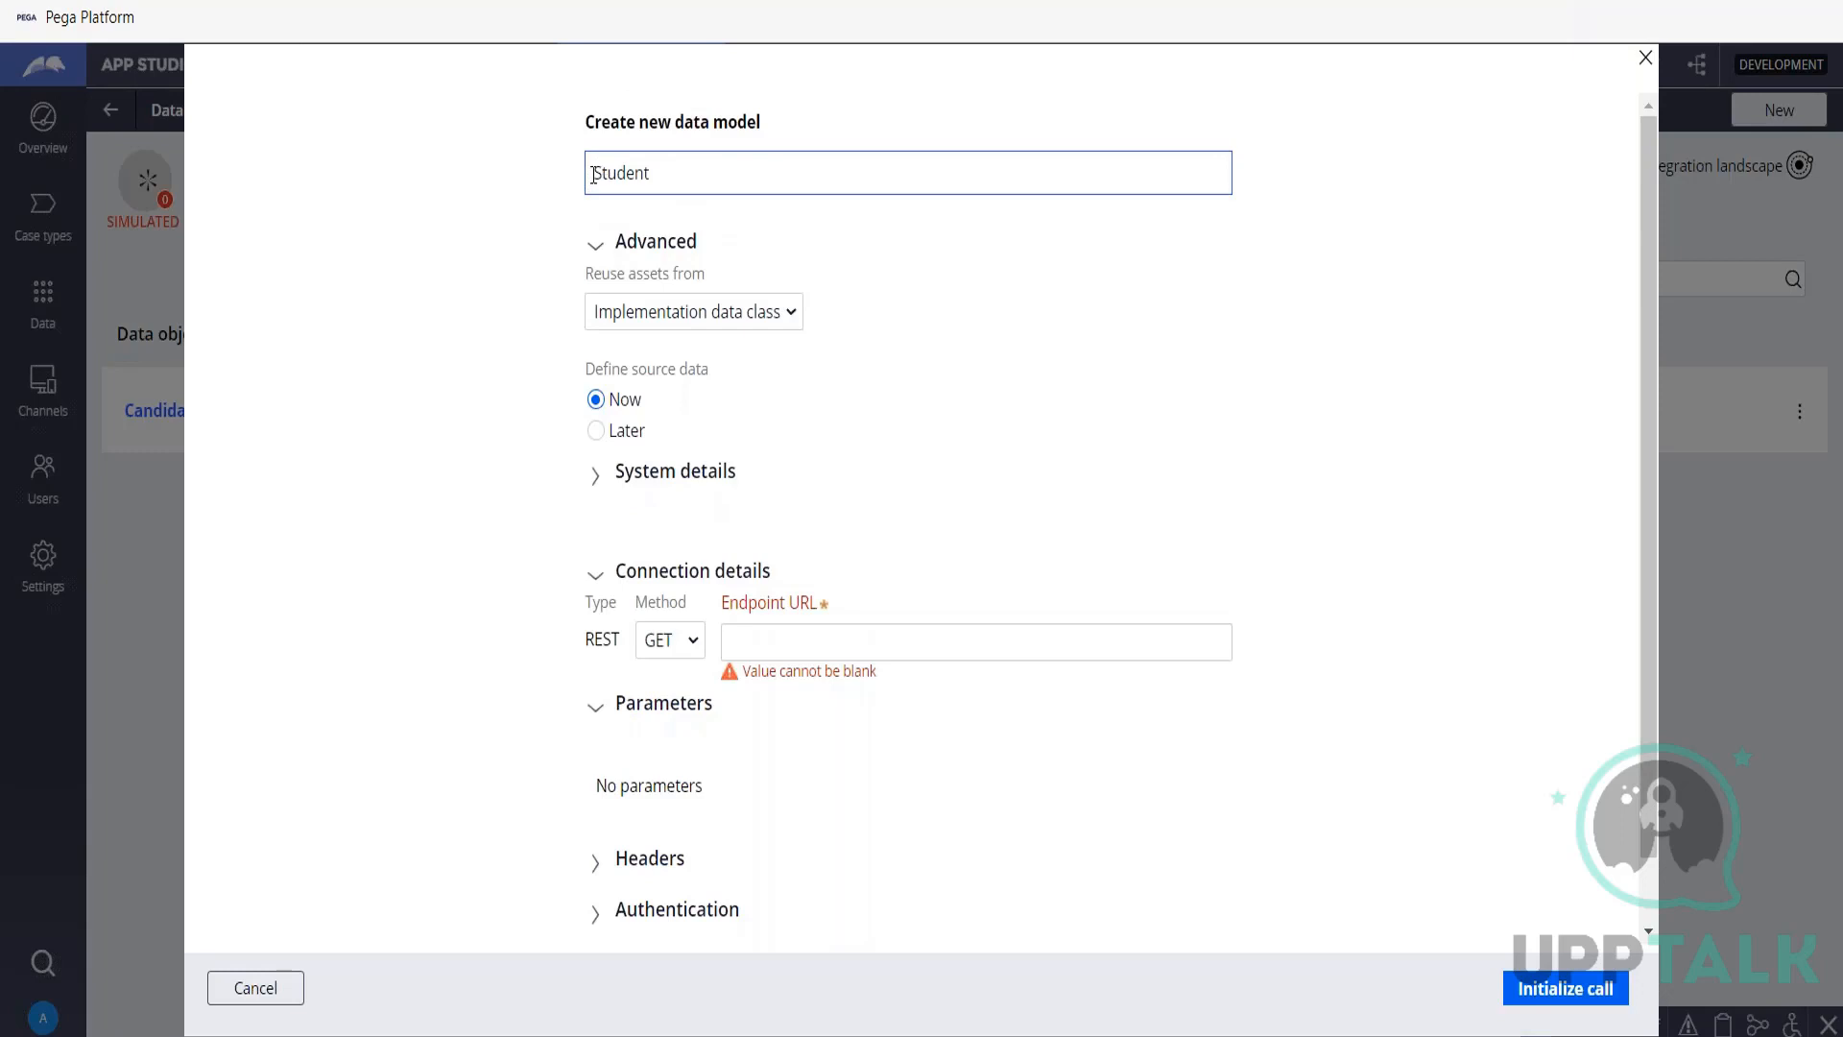
{"action": "double_click", "coordinate": [633, 173]}
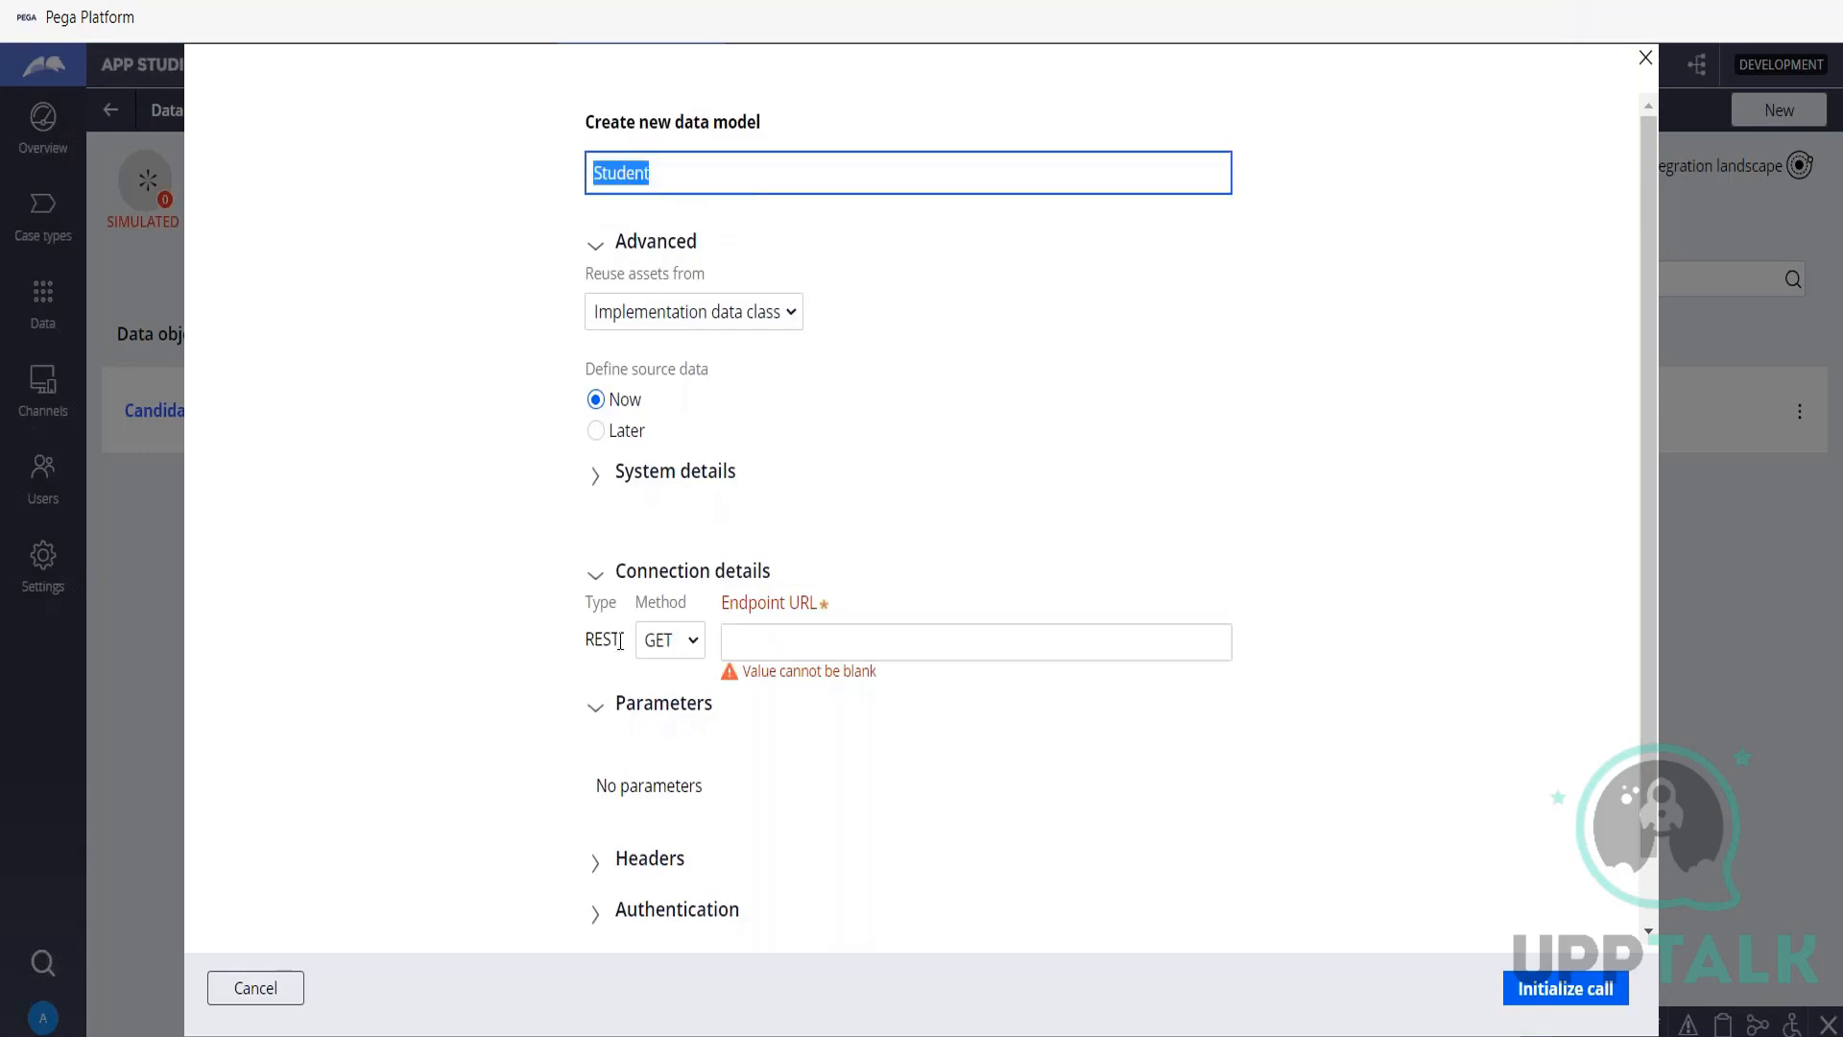
{"action": "left_click", "coordinate": [691, 650]}
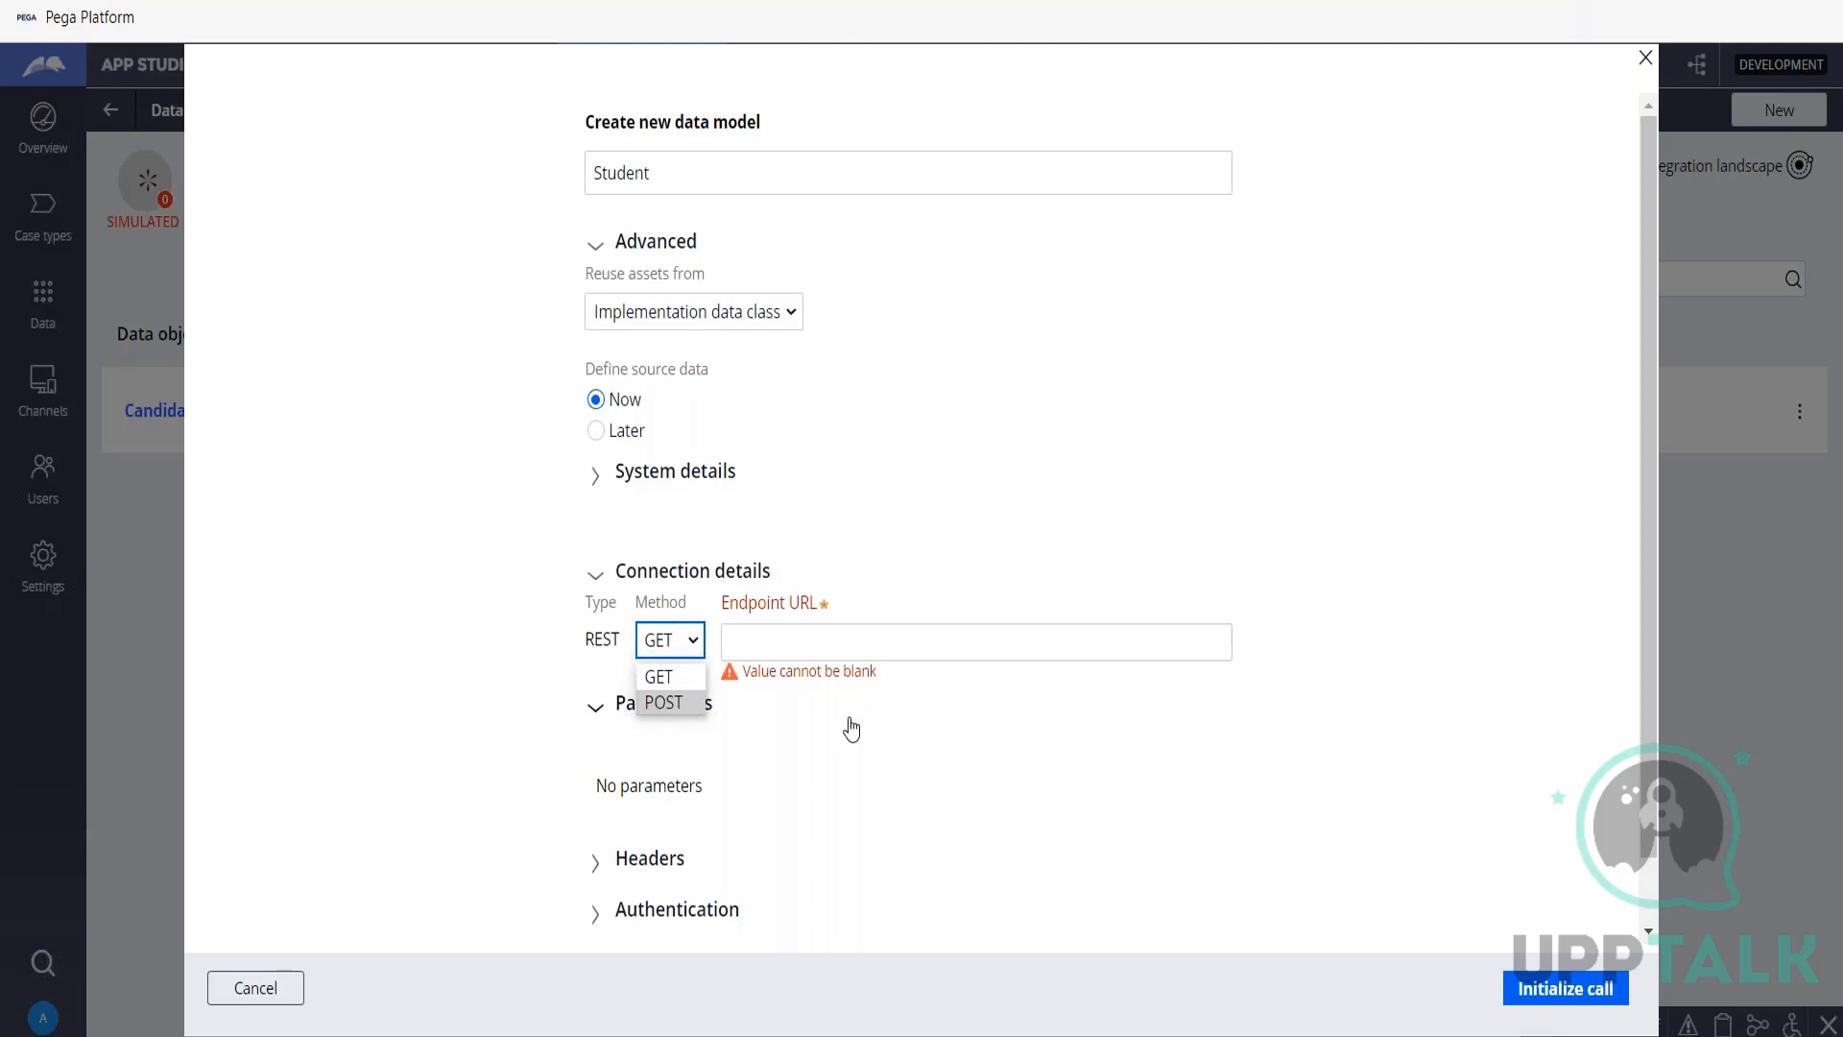
Switch to the PCBA notes in Notepad and add the line "Savable Data Pages : Reading/Writing" below the existing entries.
{"action": "key", "text": "alt+Tab"}
{"action": "scroll", "coordinate": [680, 595], "scroll_direction": "down", "scroll_amount": 15}
{"action": "scroll", "coordinate": [680, 594], "scroll_direction": "down", "scroll_amount": 12}
{"action": "scroll", "coordinate": [576, 528], "scroll_direction": "up", "scroll_amount": 3}
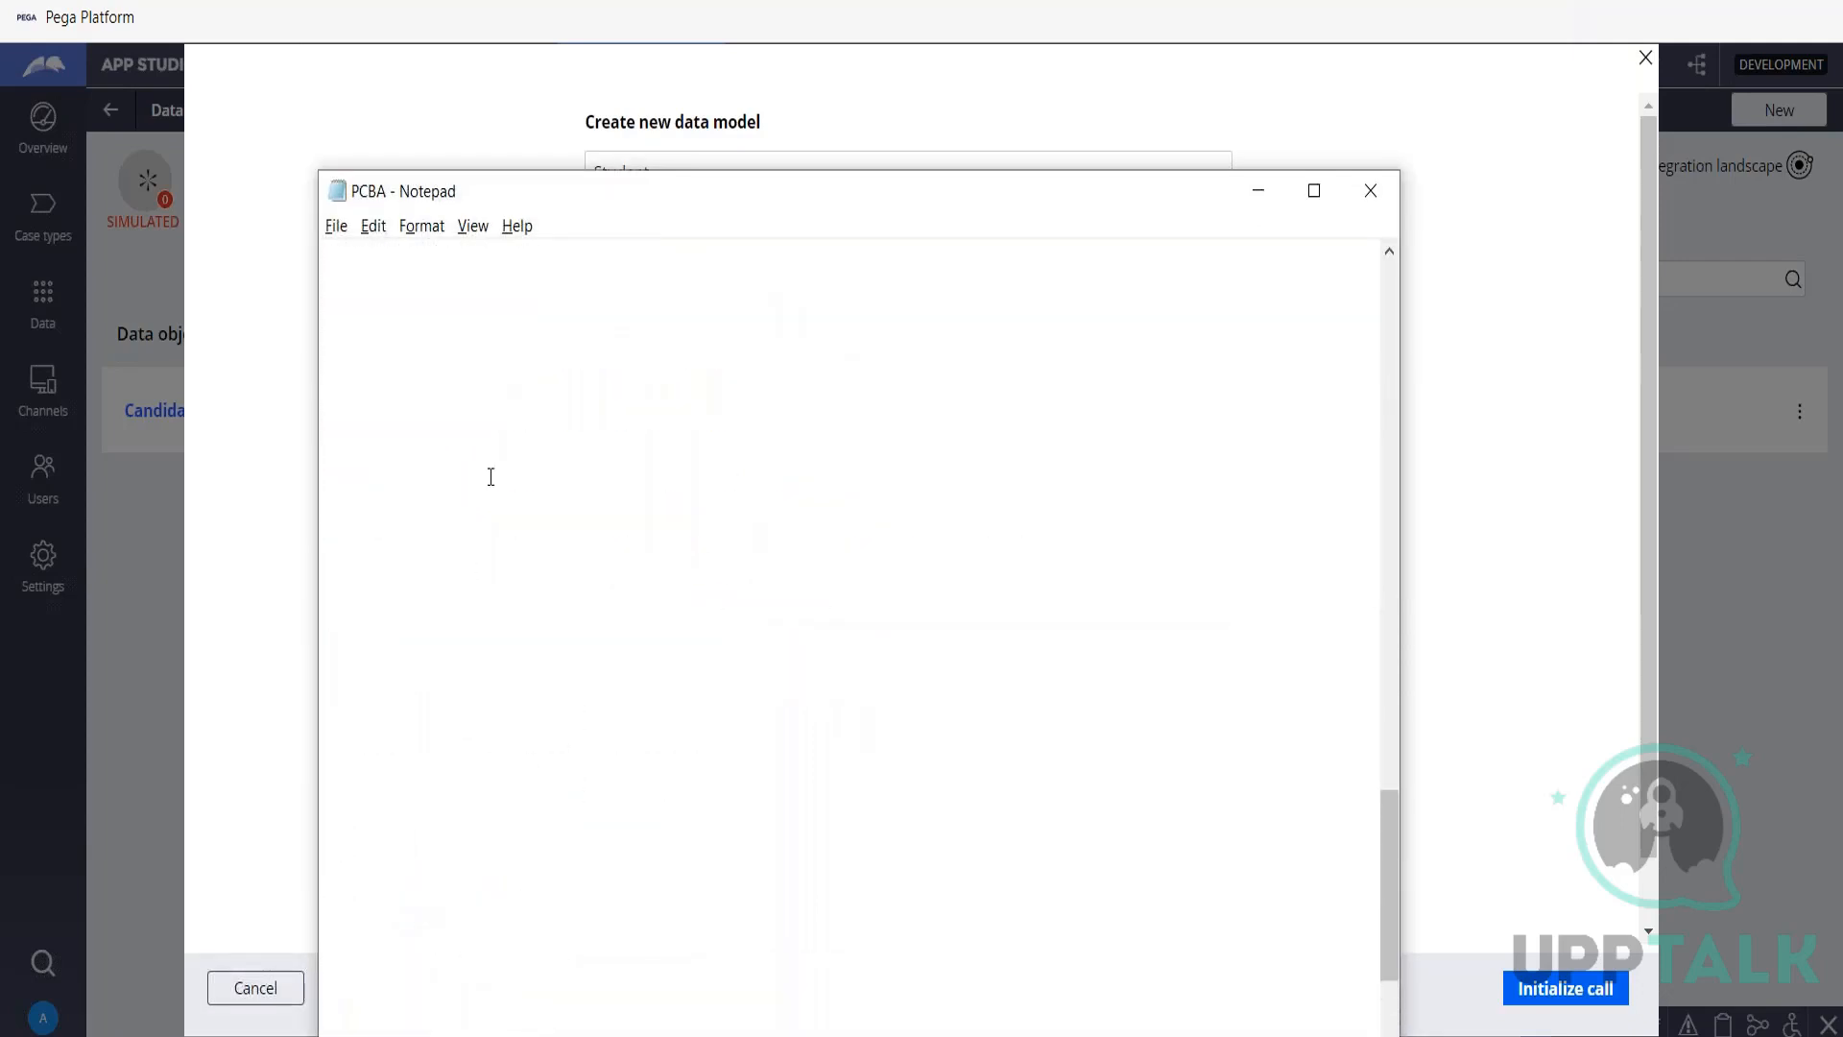
{"action": "scroll", "coordinate": [372, 437], "scroll_direction": "up", "scroll_amount": 3}
{"action": "left_click", "coordinate": [368, 456]}
{"action": "type", "text": "Savable"}
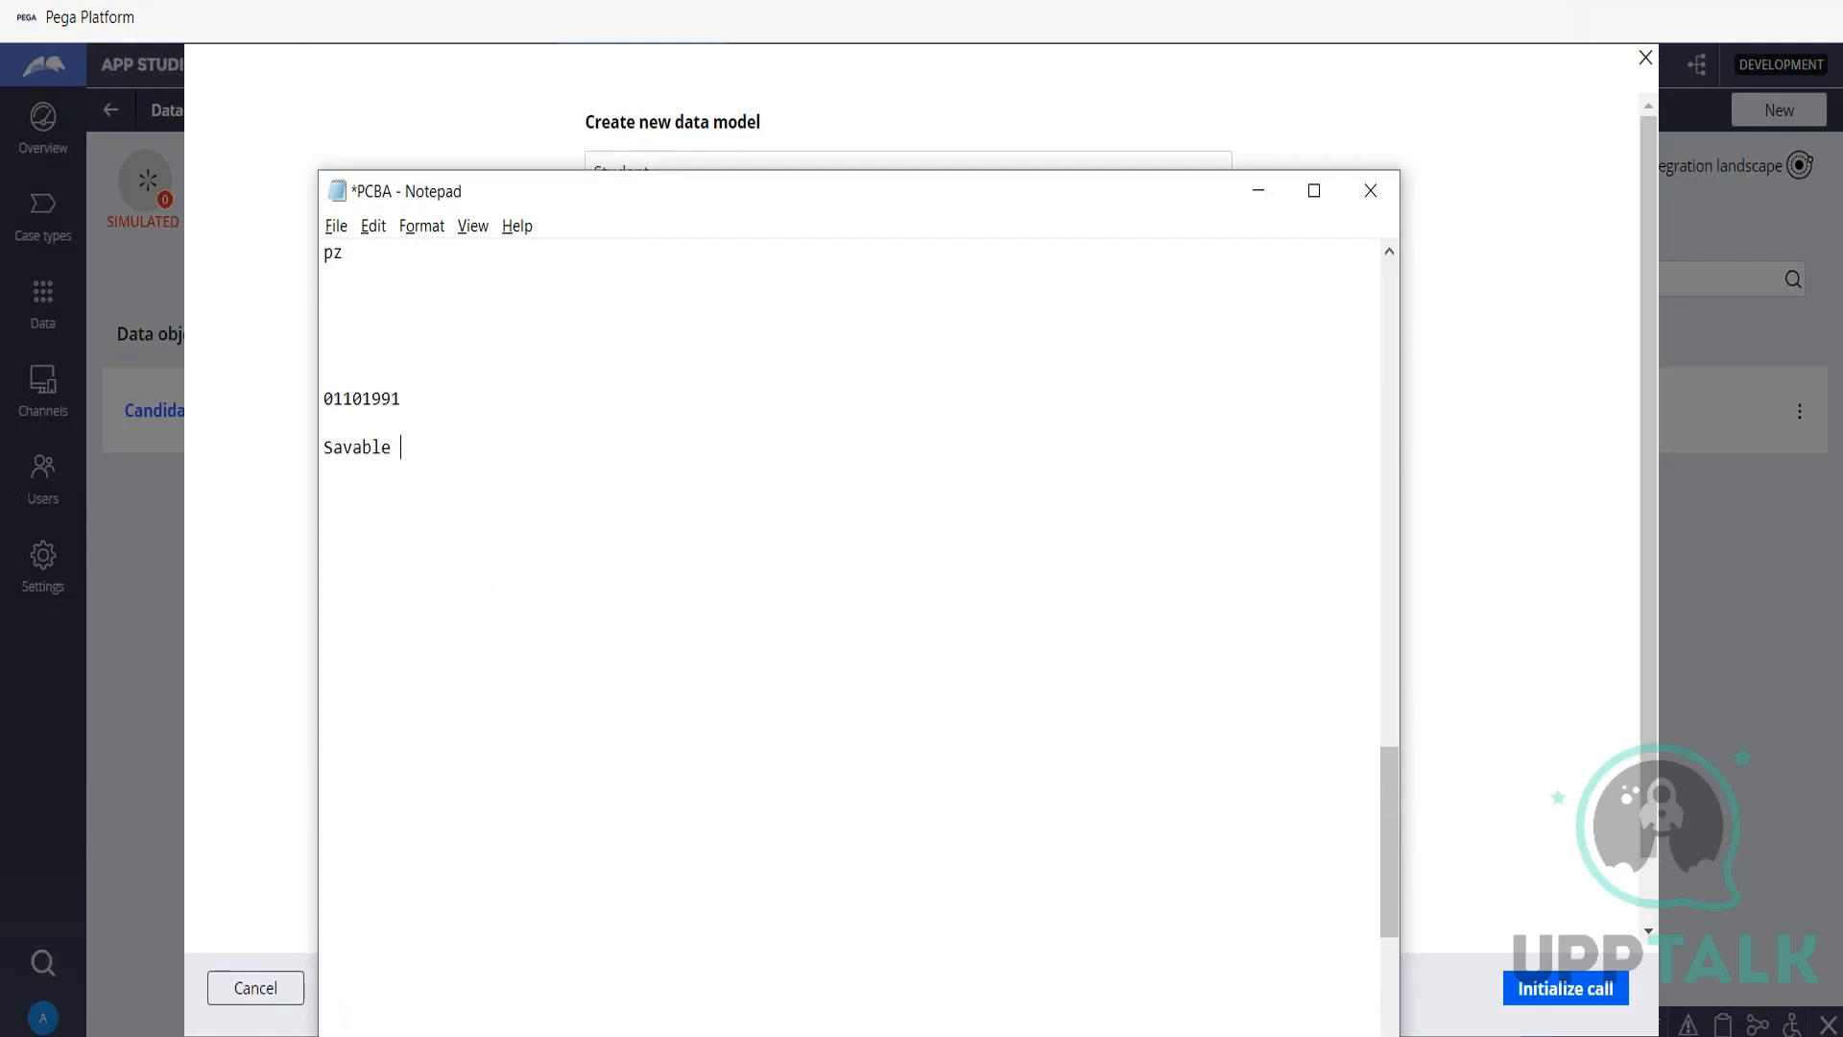
{"action": "type", "text": " Data Pages : Reading/Writing"}
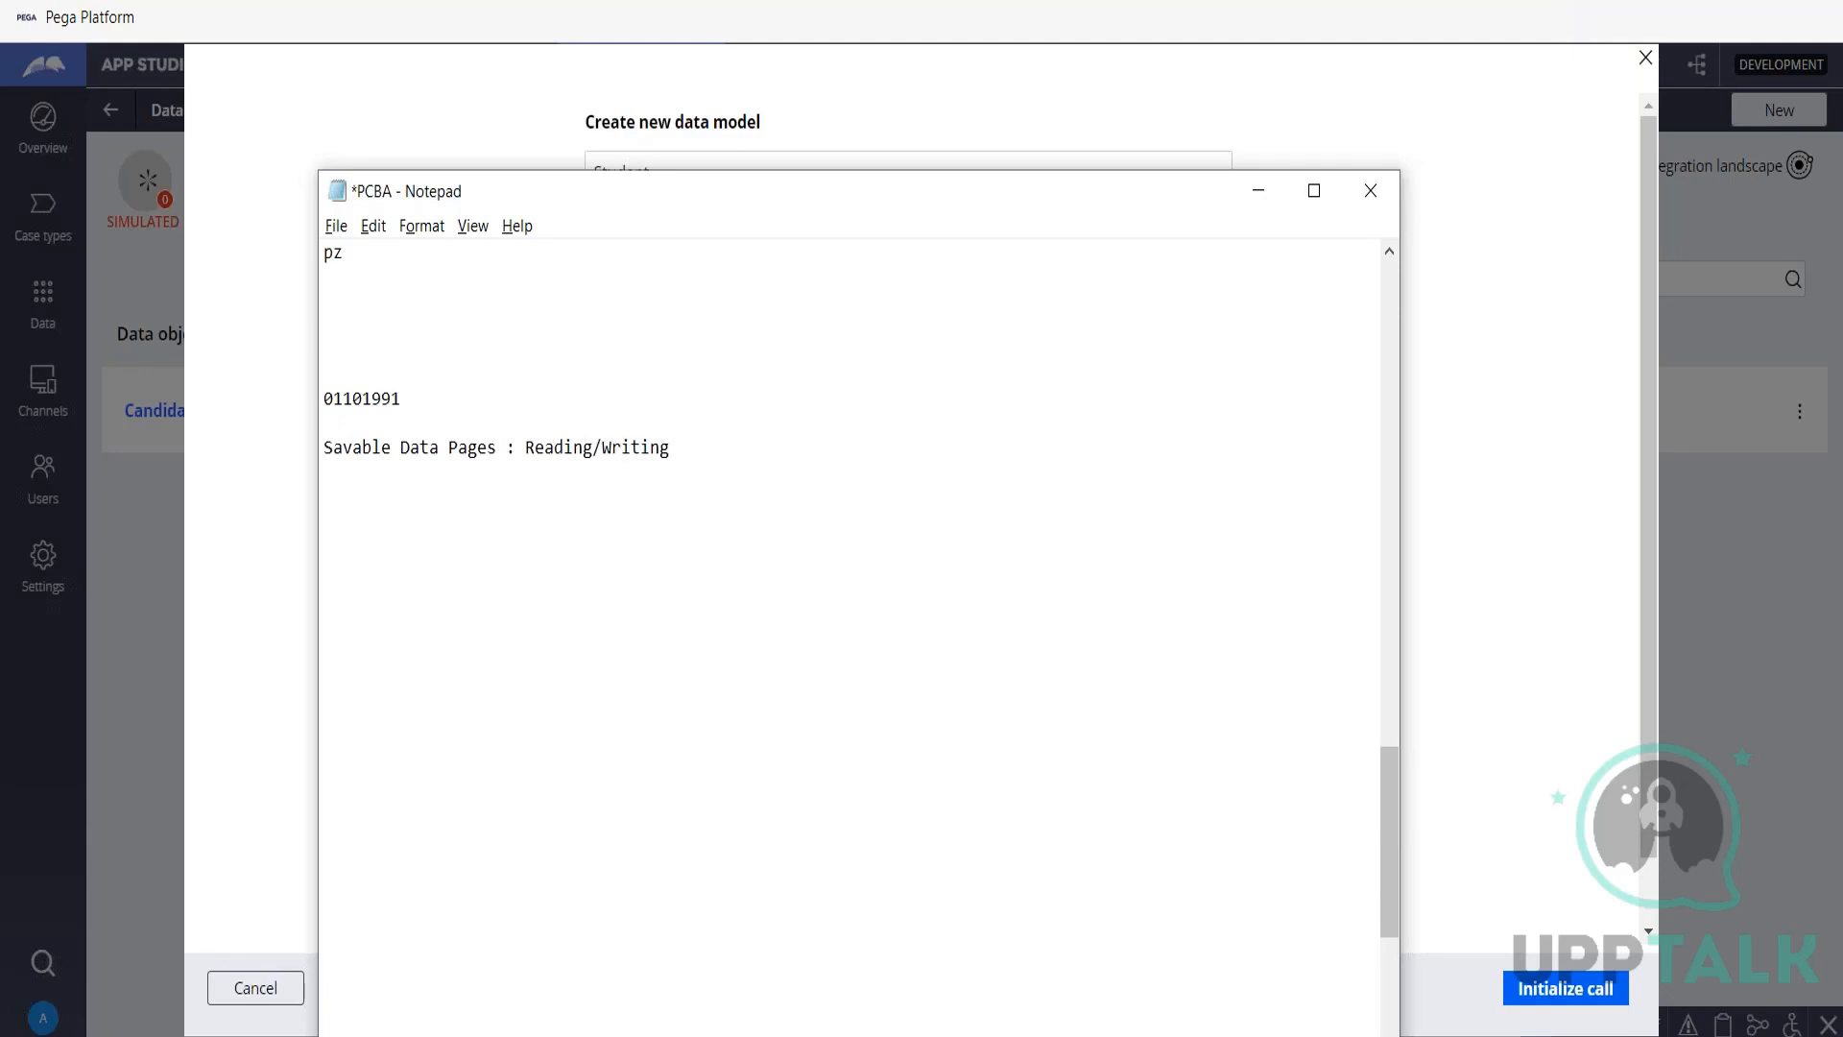
{"action": "key", "text": "Return"}
{"action": "left_click_drag", "start_coordinate": [323, 447], "coordinate": [735, 454]}
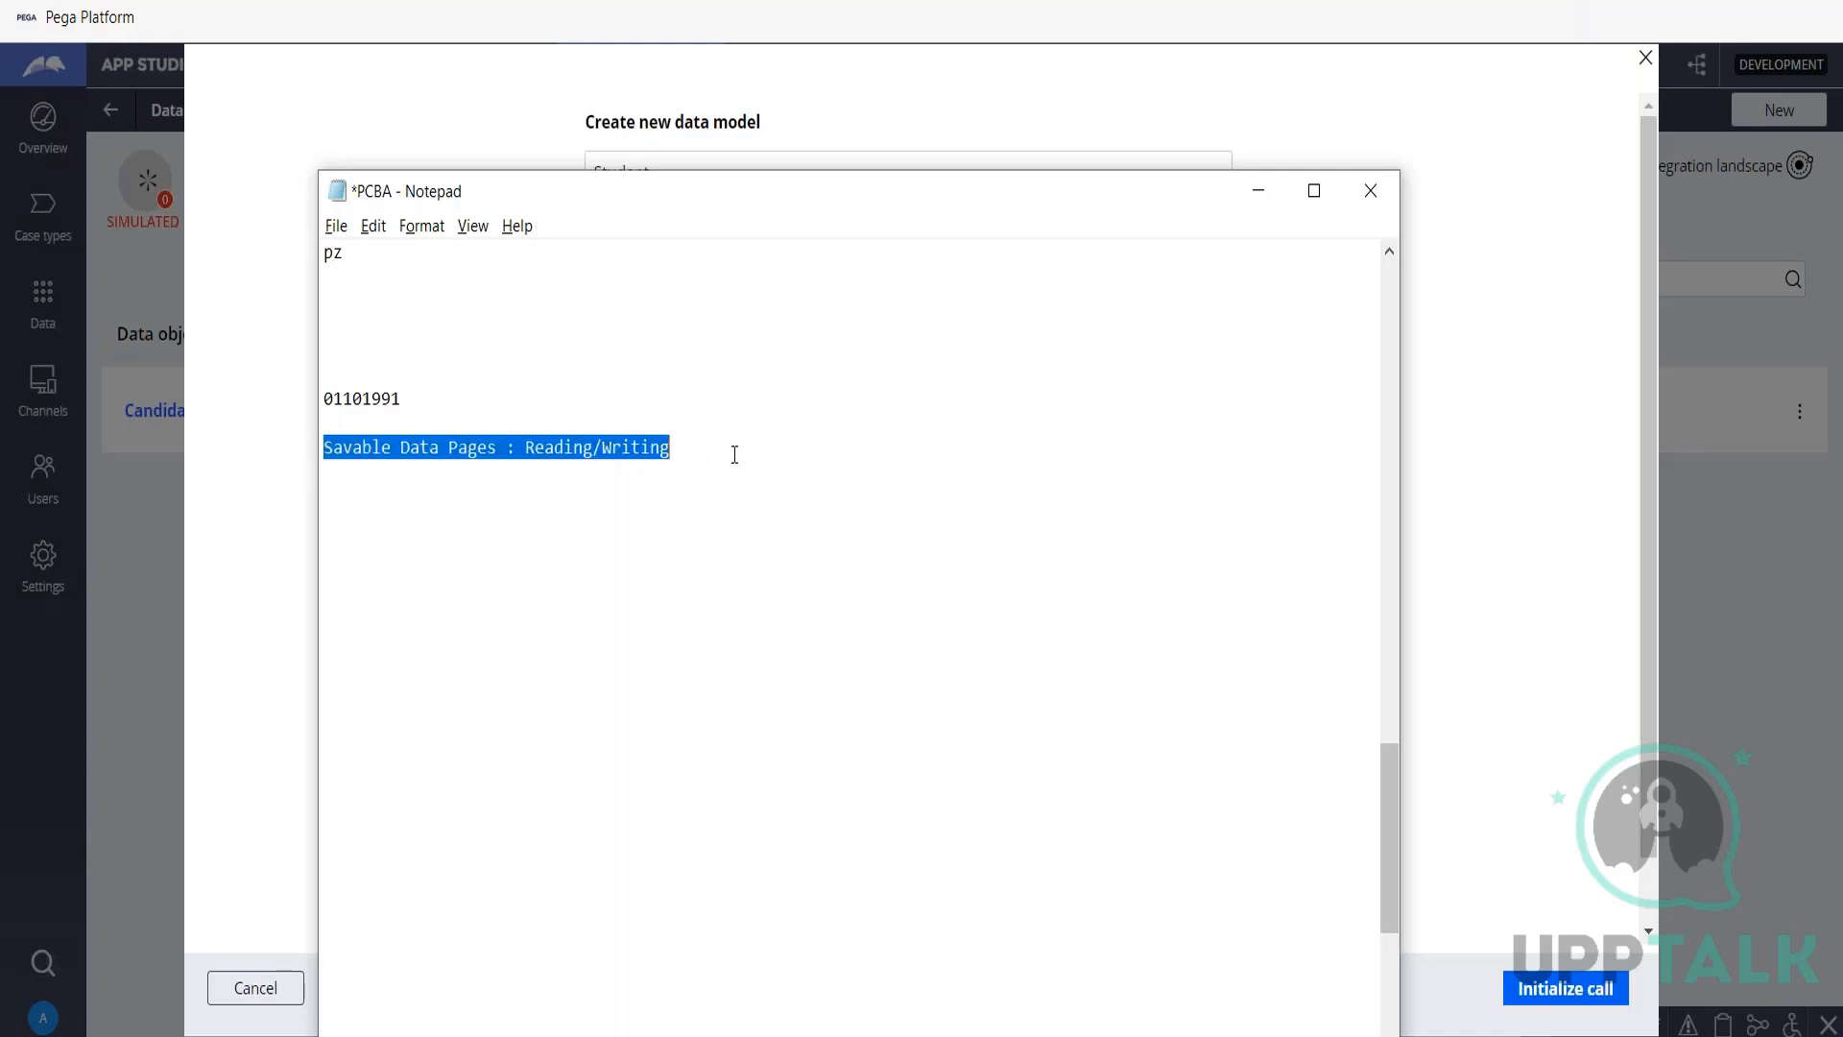
Insert the heading "Data Views" directly above the savable data pages note and minimize Notepad.
{"action": "left_click", "coordinate": [521, 398]}
{"action": "key", "text": "Return"}
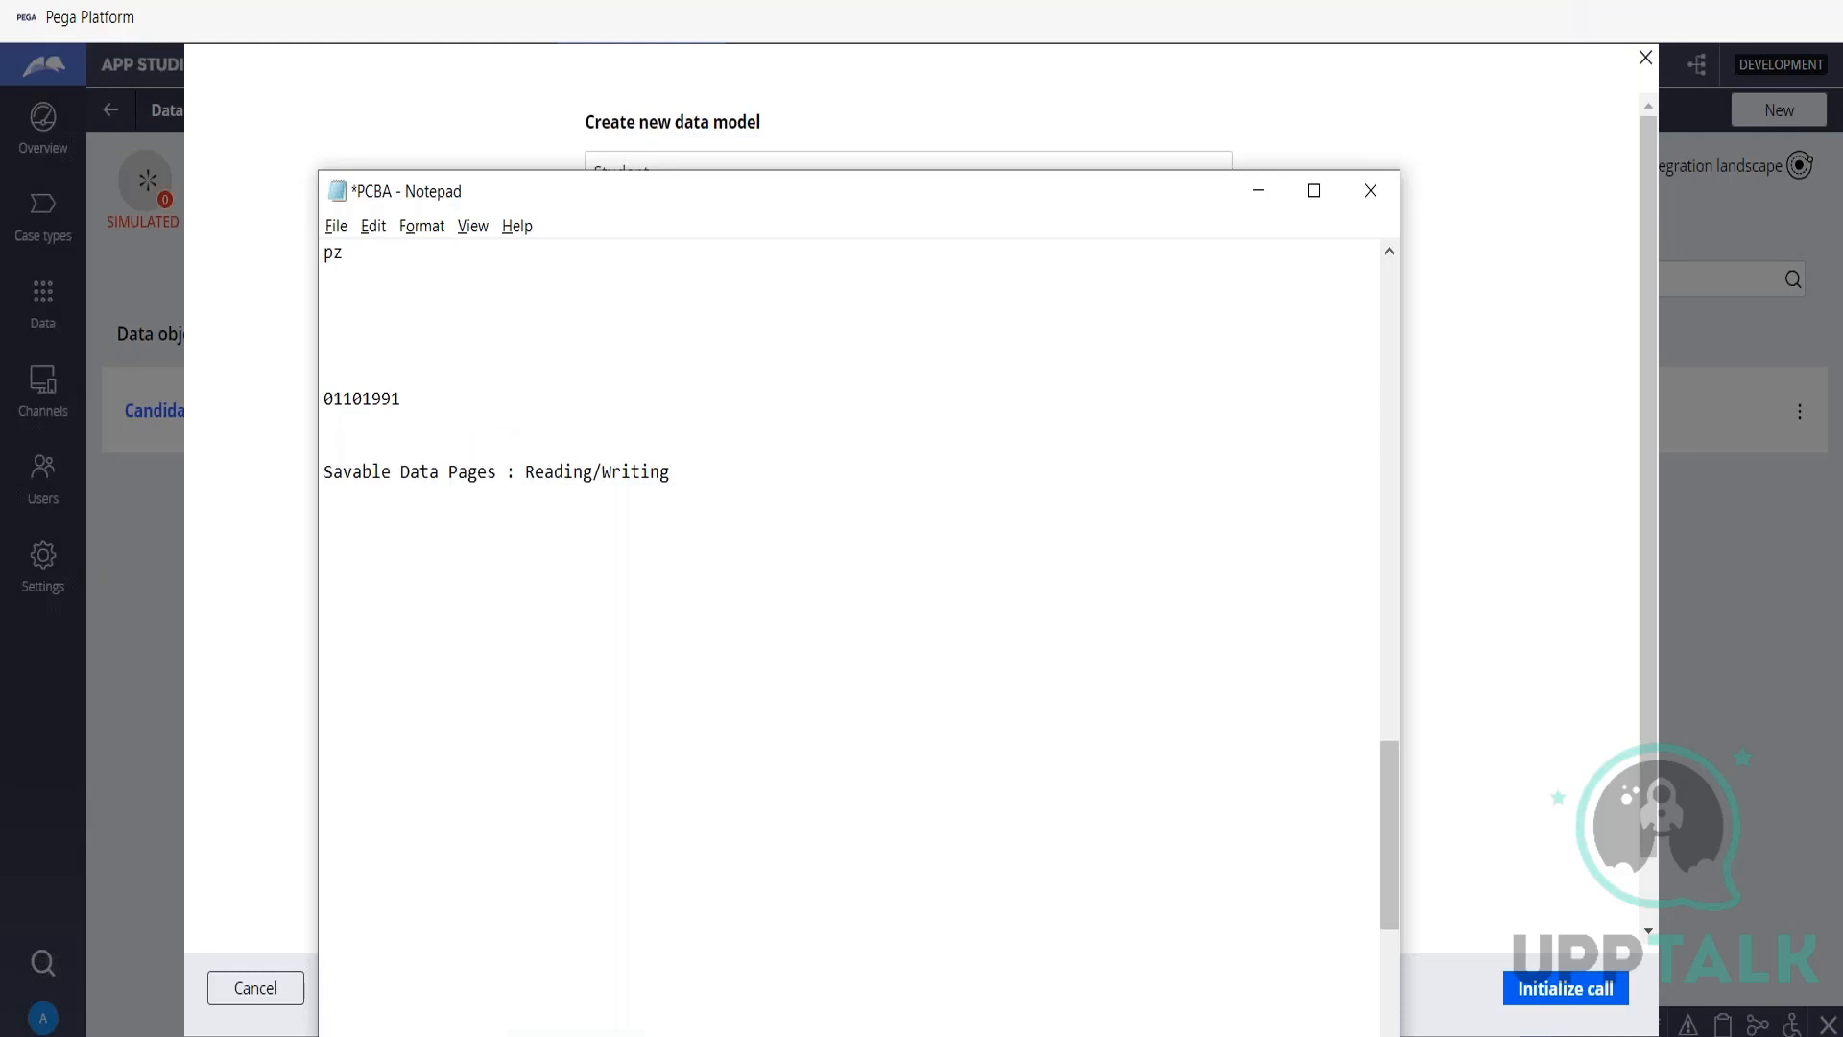
{"action": "type", "text": "Data Vieews]"}
{"action": "key", "text": "BackSpace"}
{"action": "key", "text": "BackSpace"}
{"action": "left_click", "coordinate": [1259, 197]}
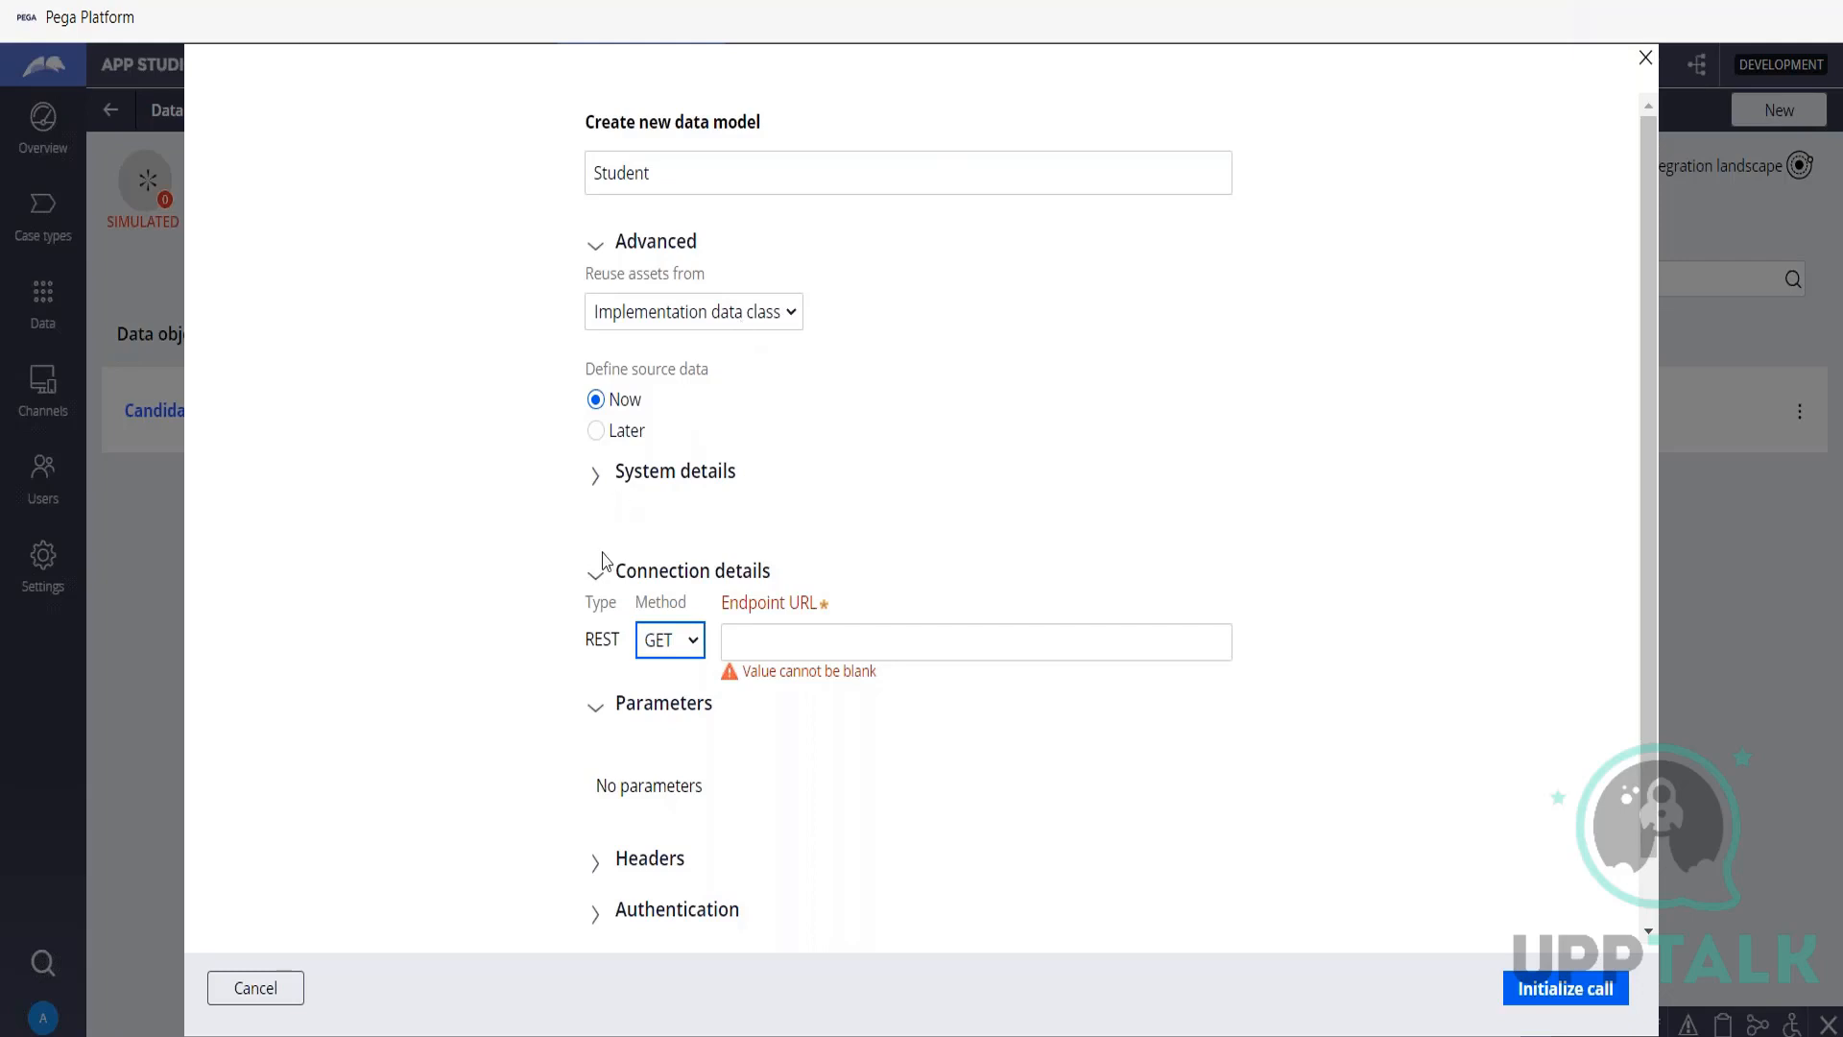
Change the Student data object's source system to Pega and submit the new data model.
{"action": "left_click", "coordinate": [598, 480]}
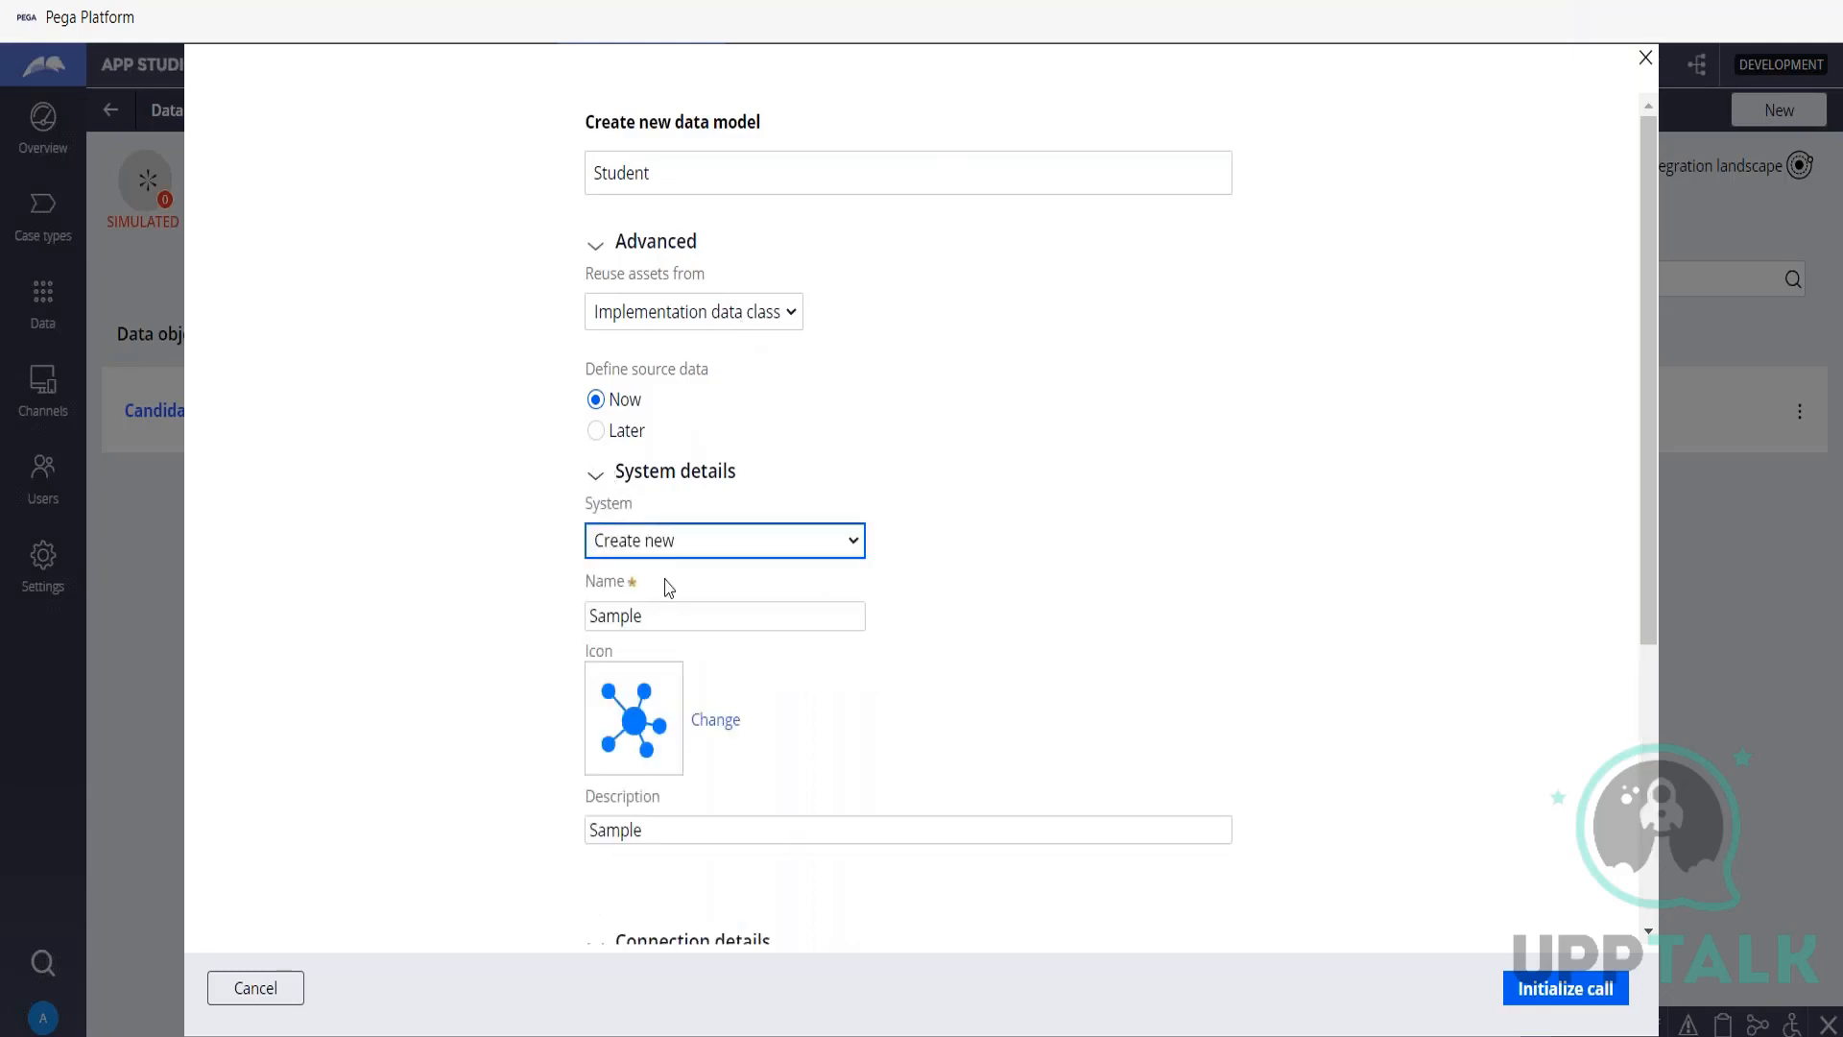
{"action": "left_click", "coordinate": [711, 612]}
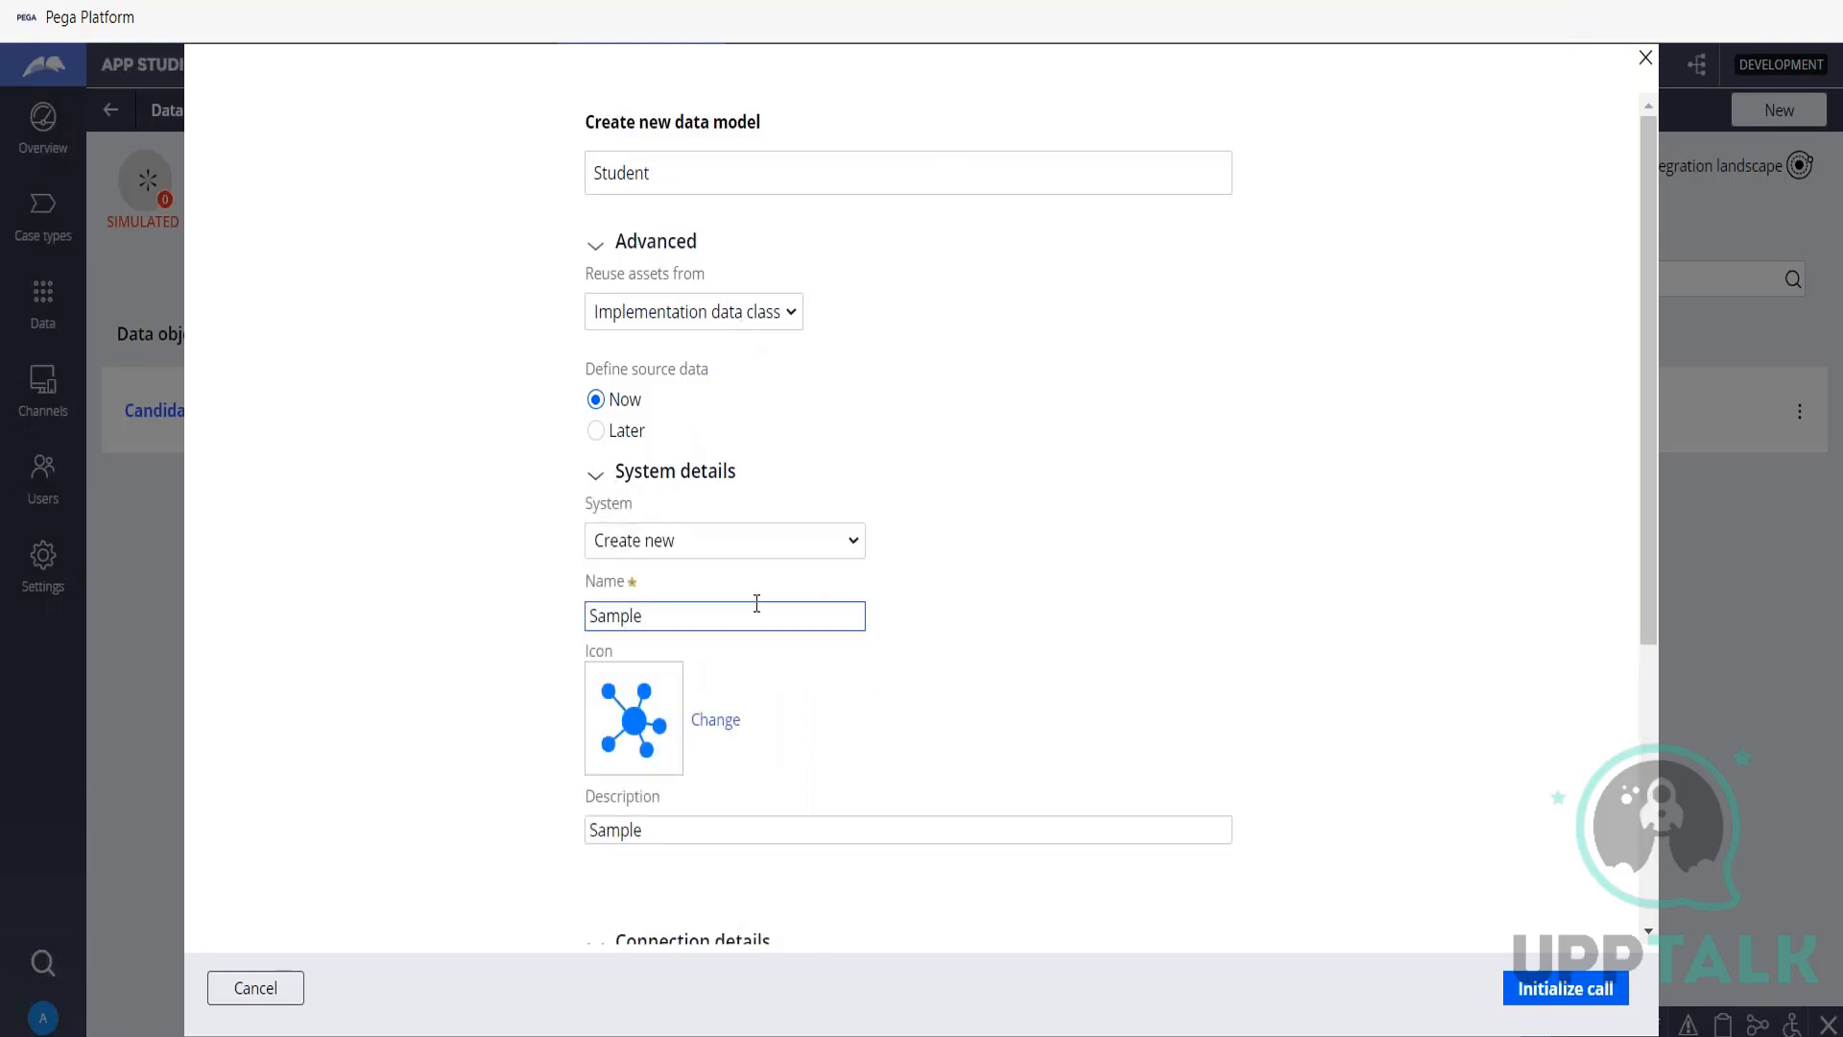
{"action": "left_click", "coordinate": [753, 535]}
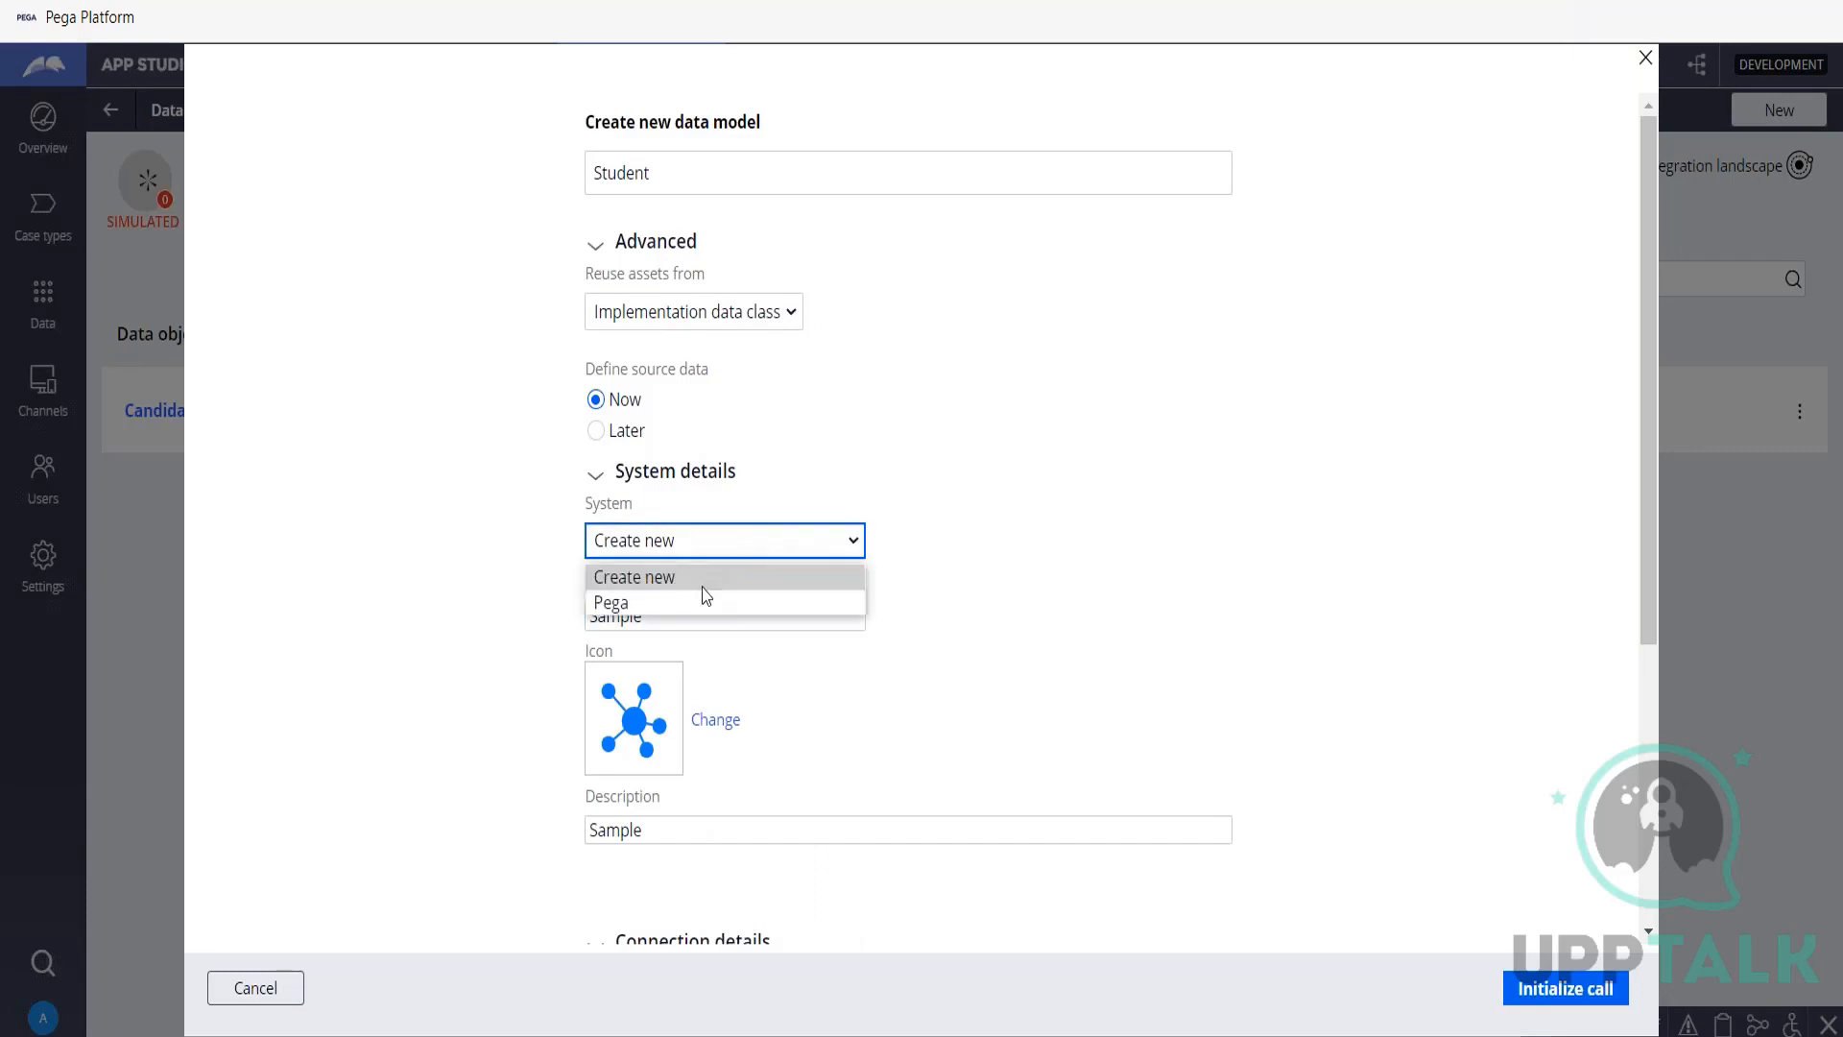
{"action": "left_click", "coordinate": [707, 605]}
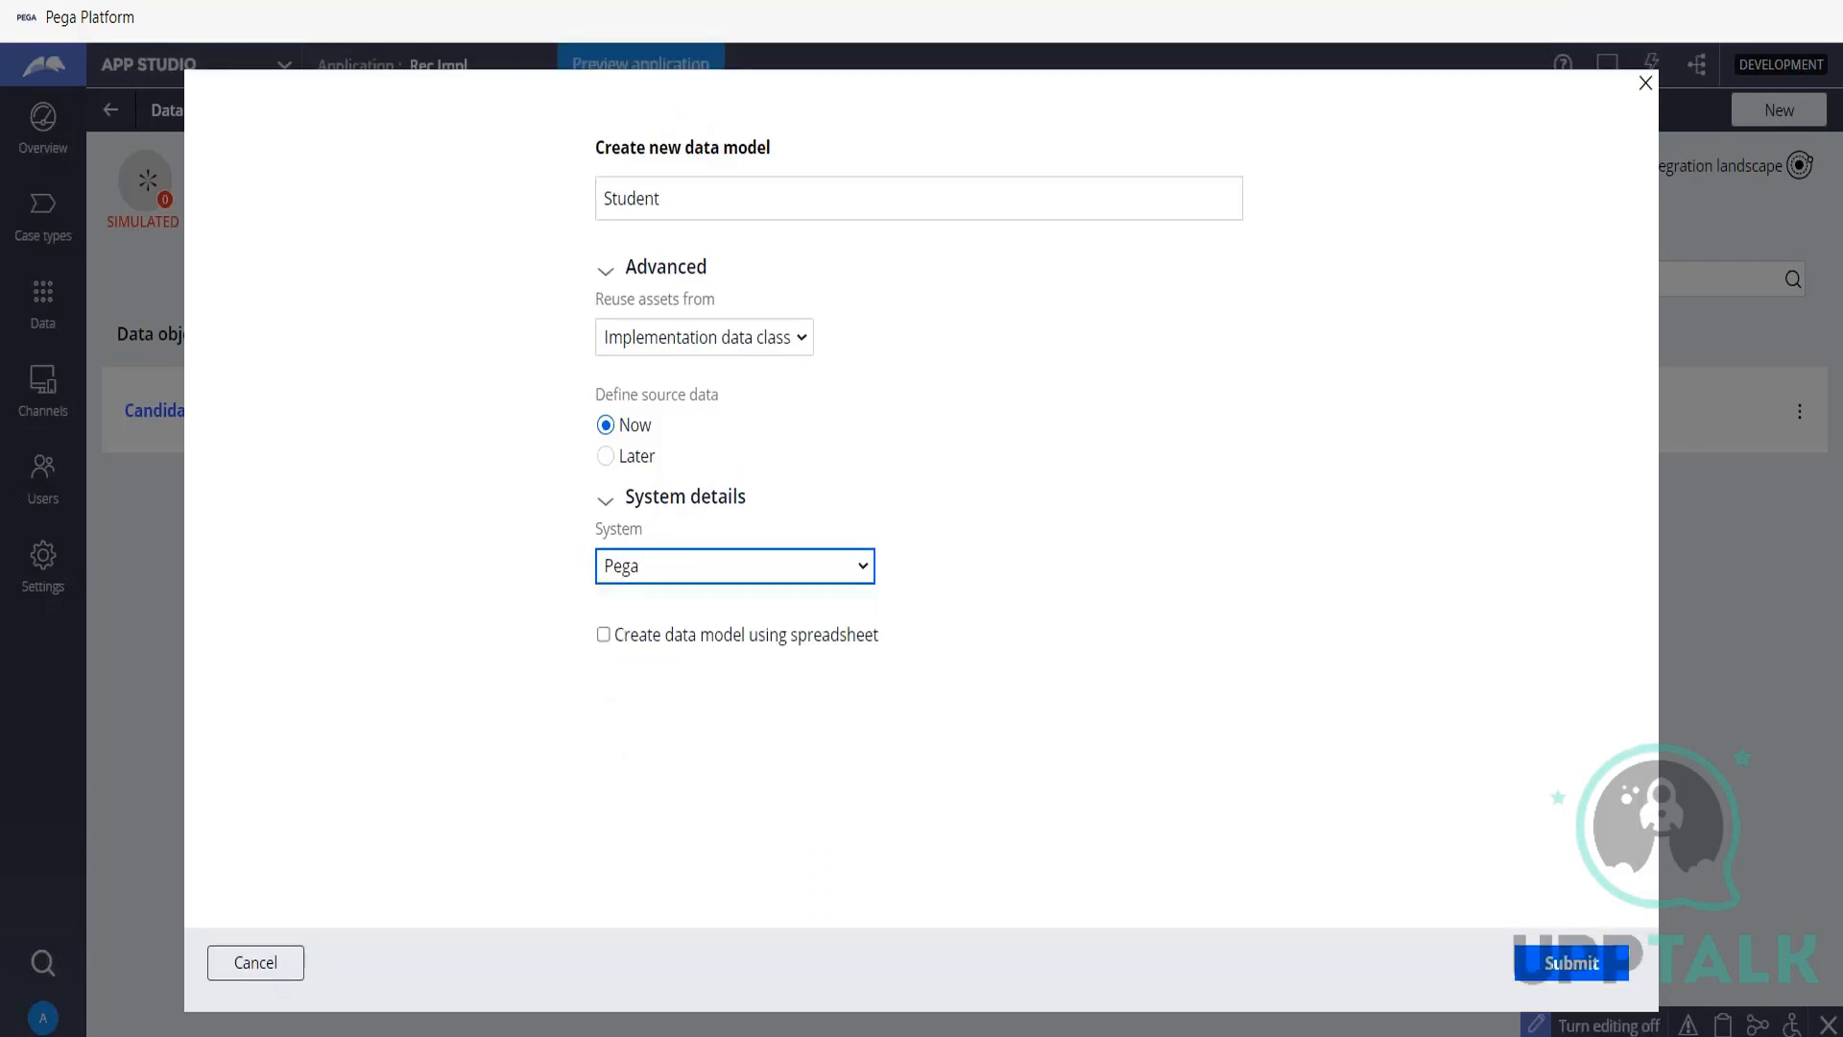
{"action": "left_click", "coordinate": [1579, 967]}
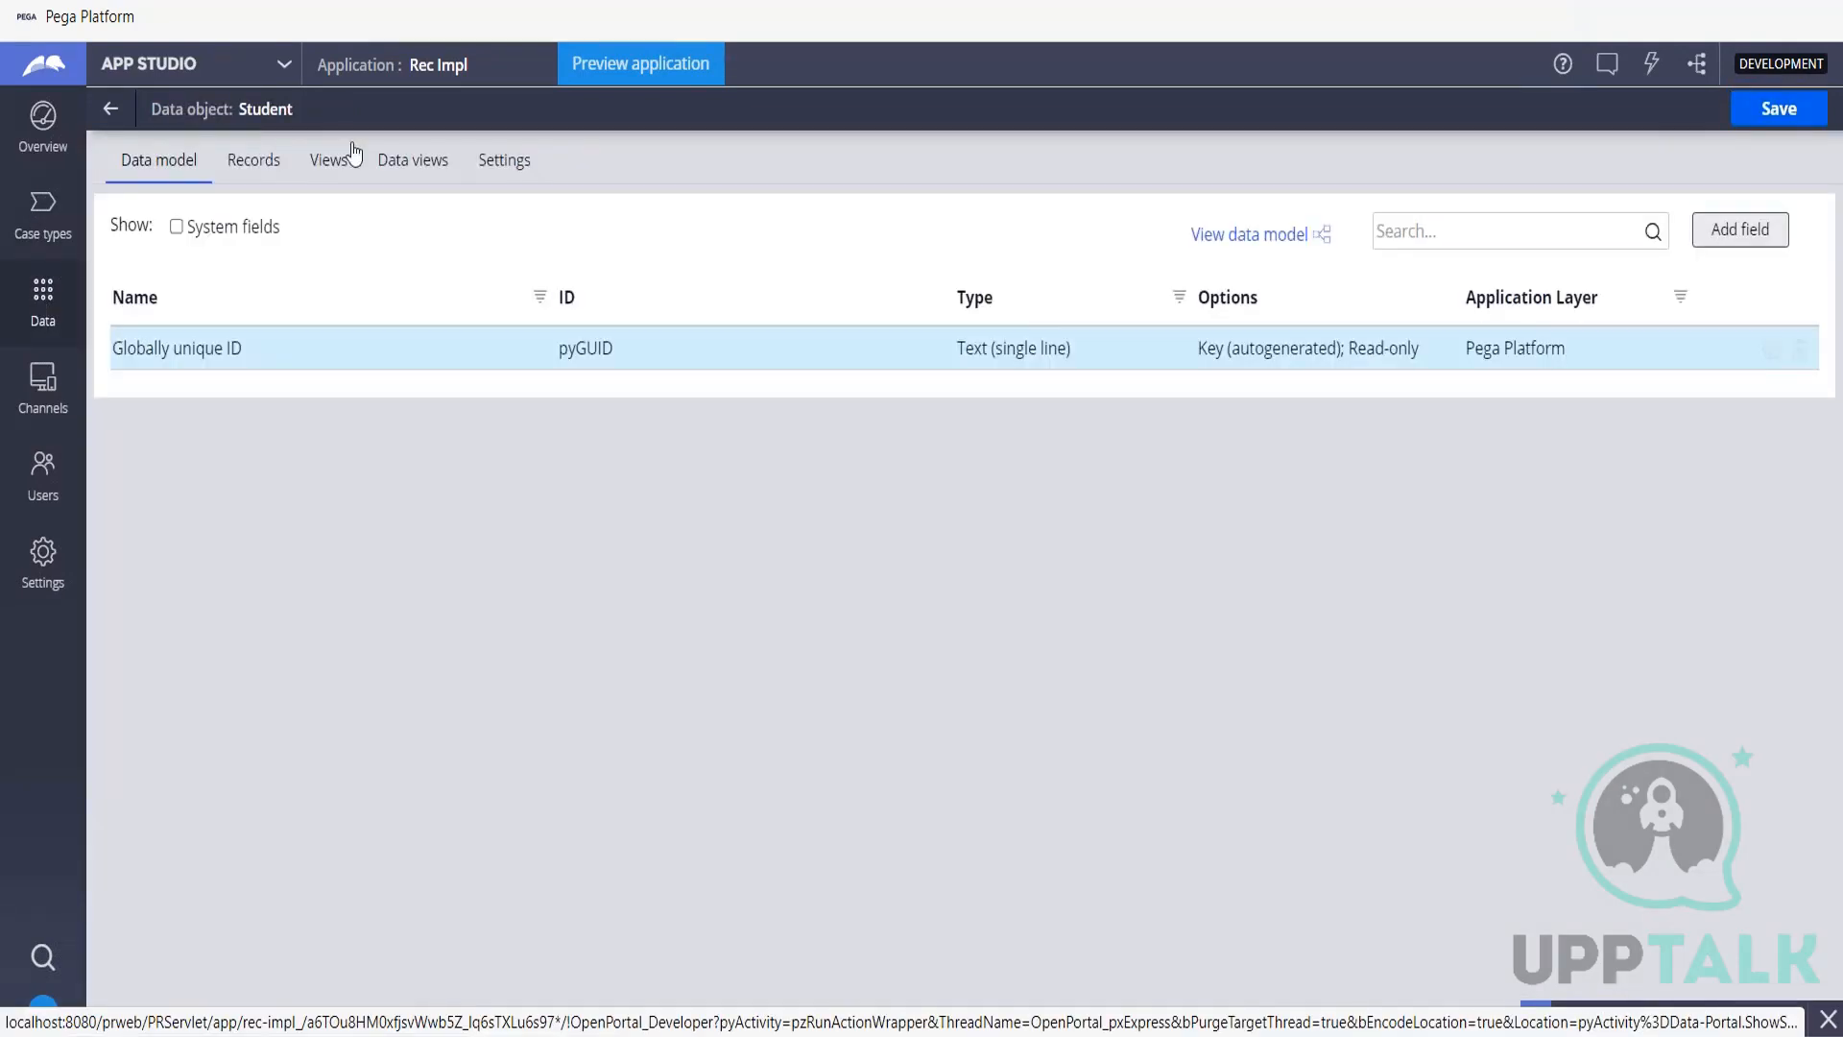
Open the data objects and integrations overview and examine Student's data views and system of record.
{"action": "left_click", "coordinate": [40, 296]}
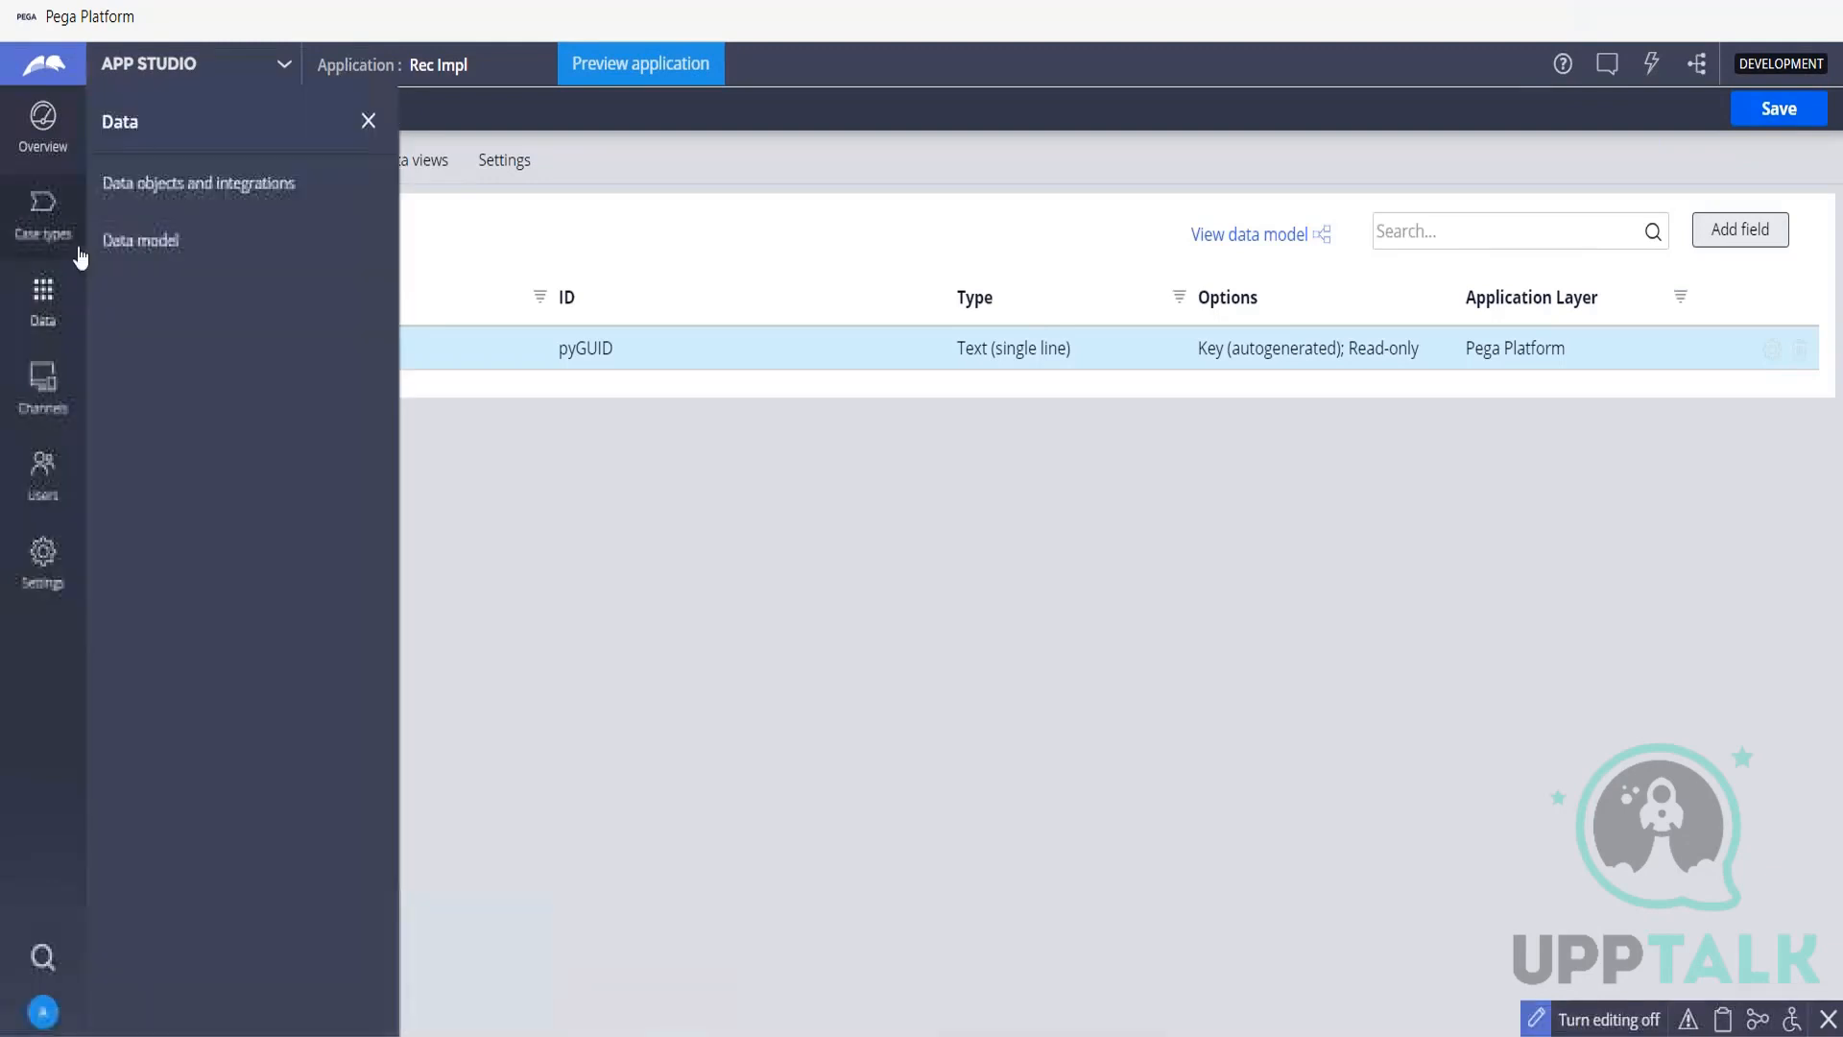
{"action": "left_click", "coordinate": [130, 182]}
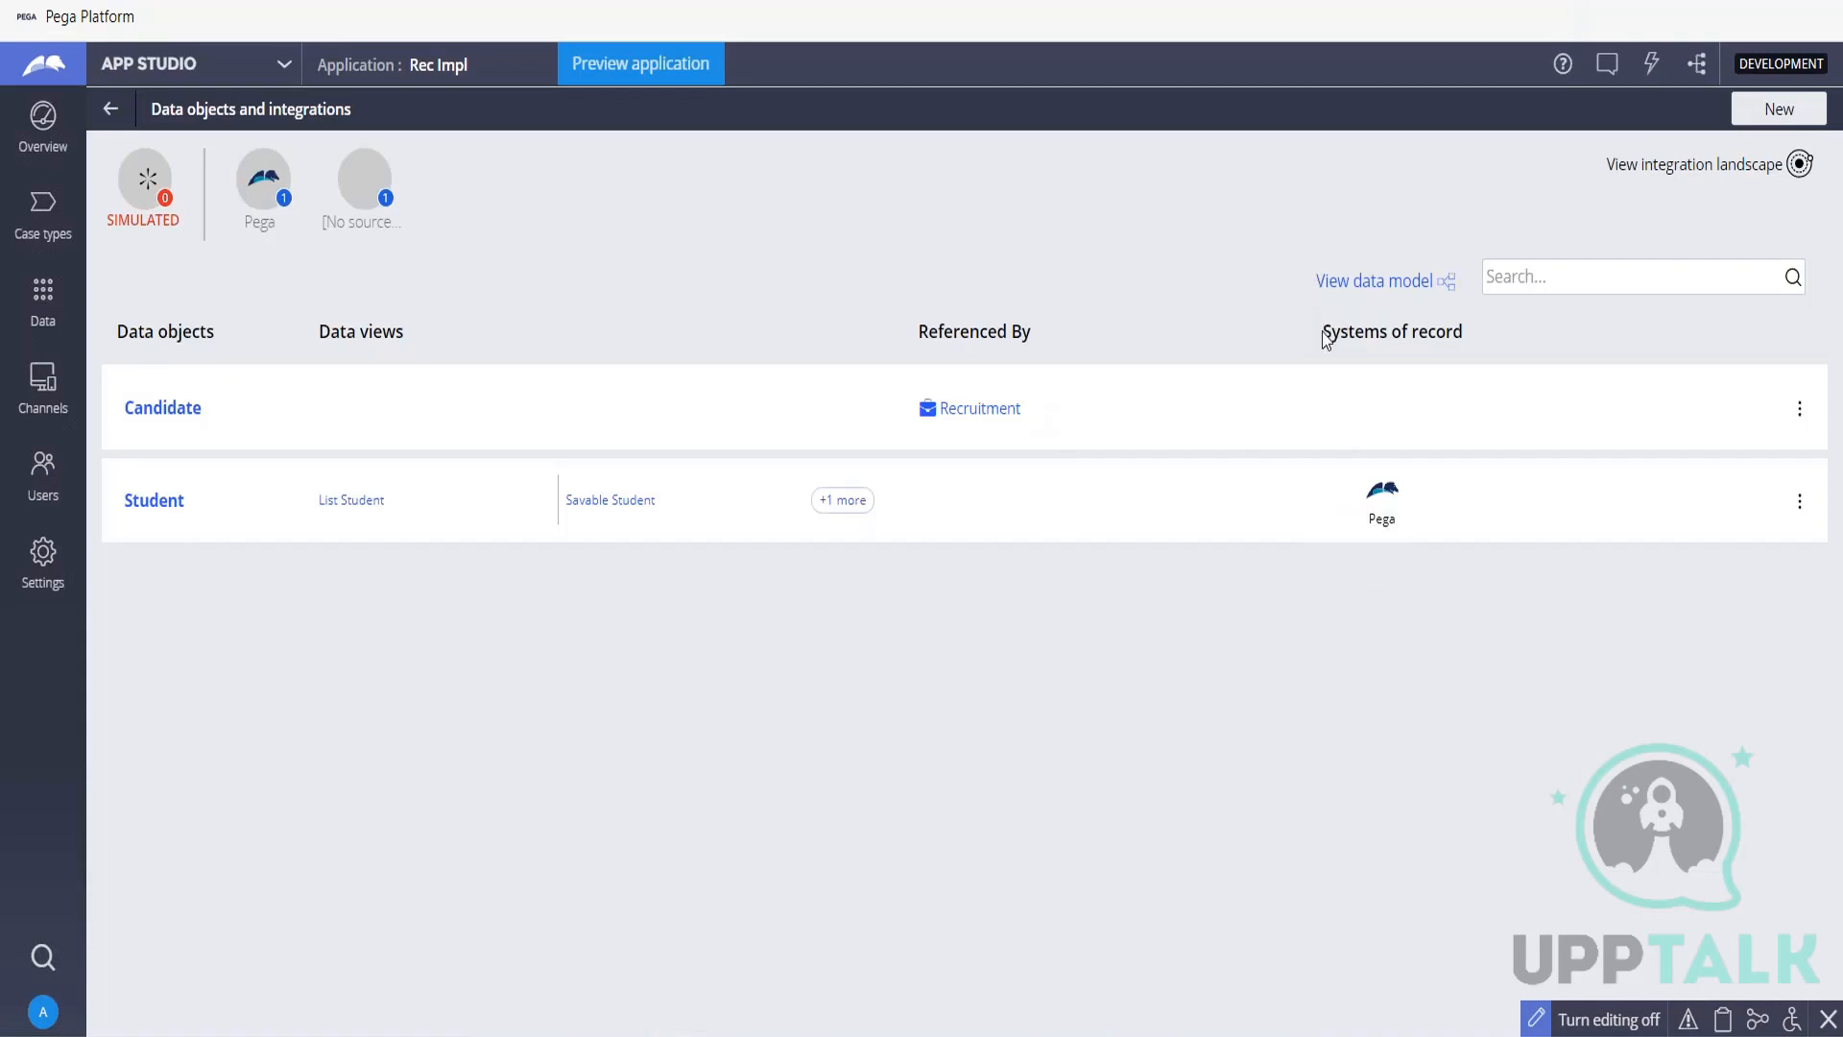
{"action": "left_click_drag", "start_coordinate": [1325, 338], "coordinate": [1460, 333]}
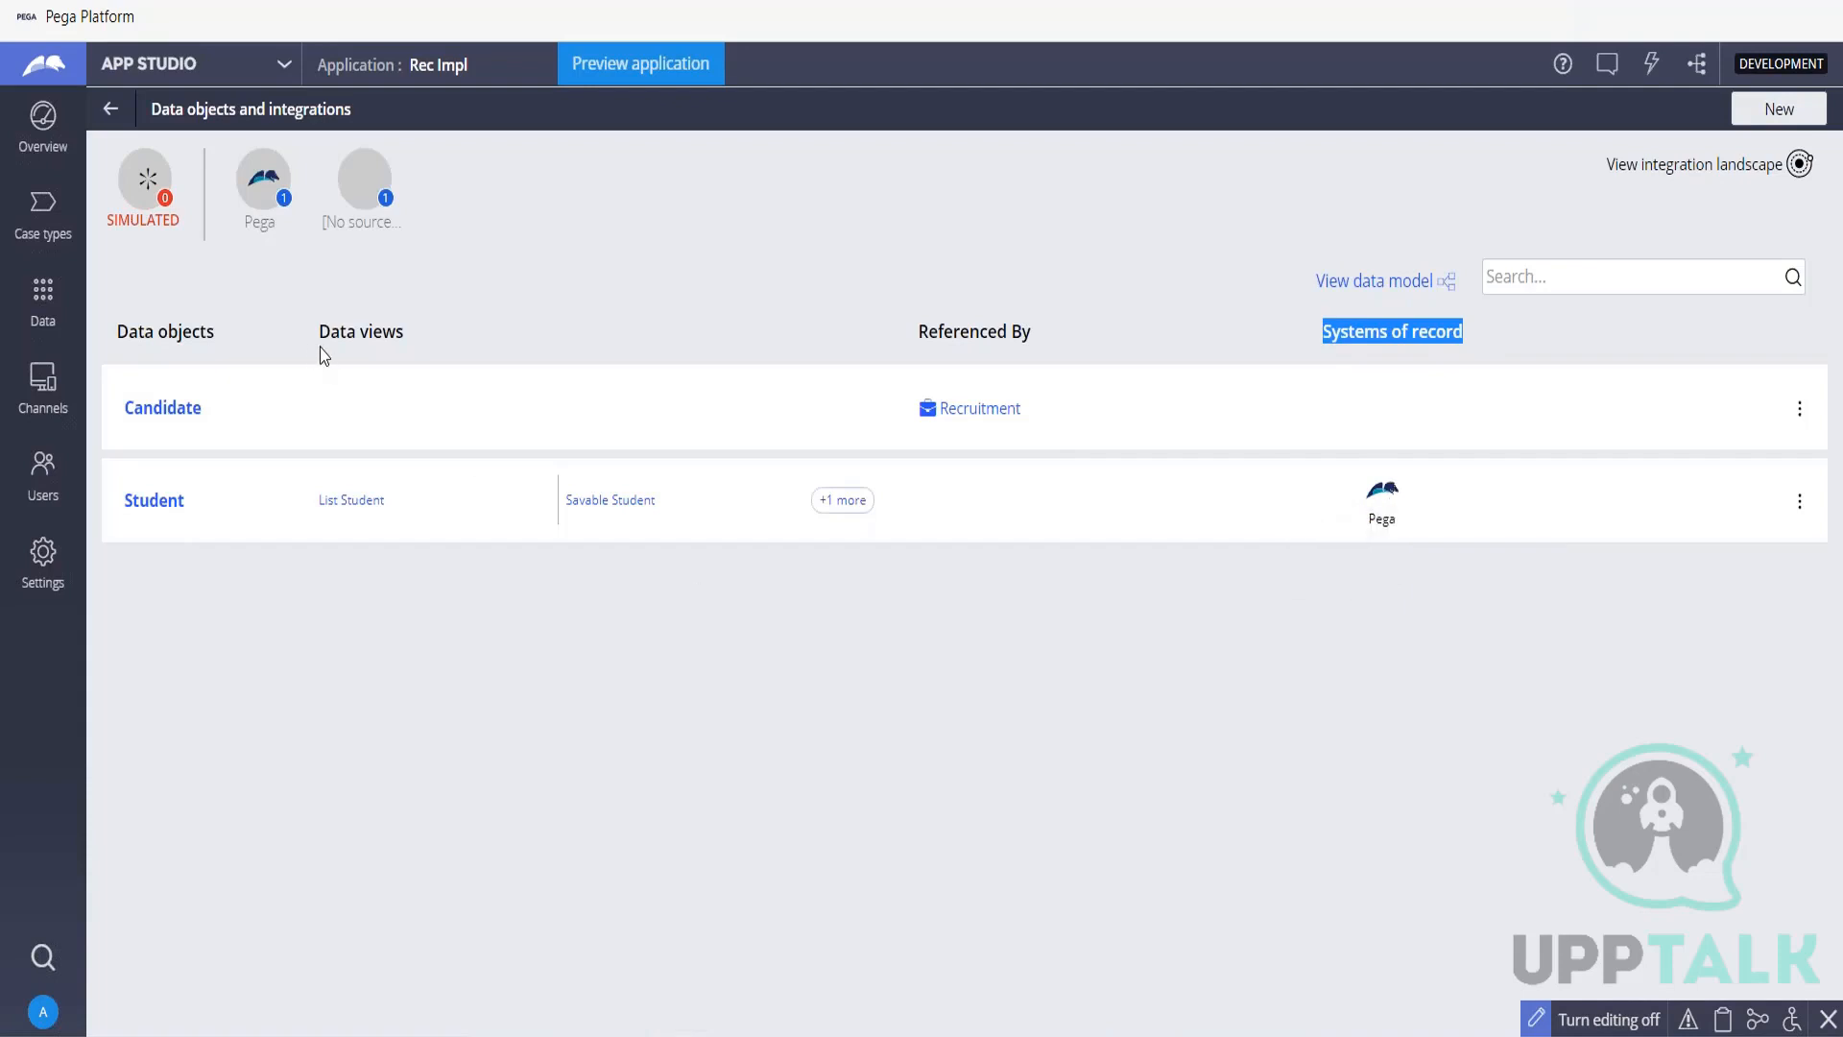
{"action": "left_click_drag", "start_coordinate": [318, 336], "coordinate": [415, 344]}
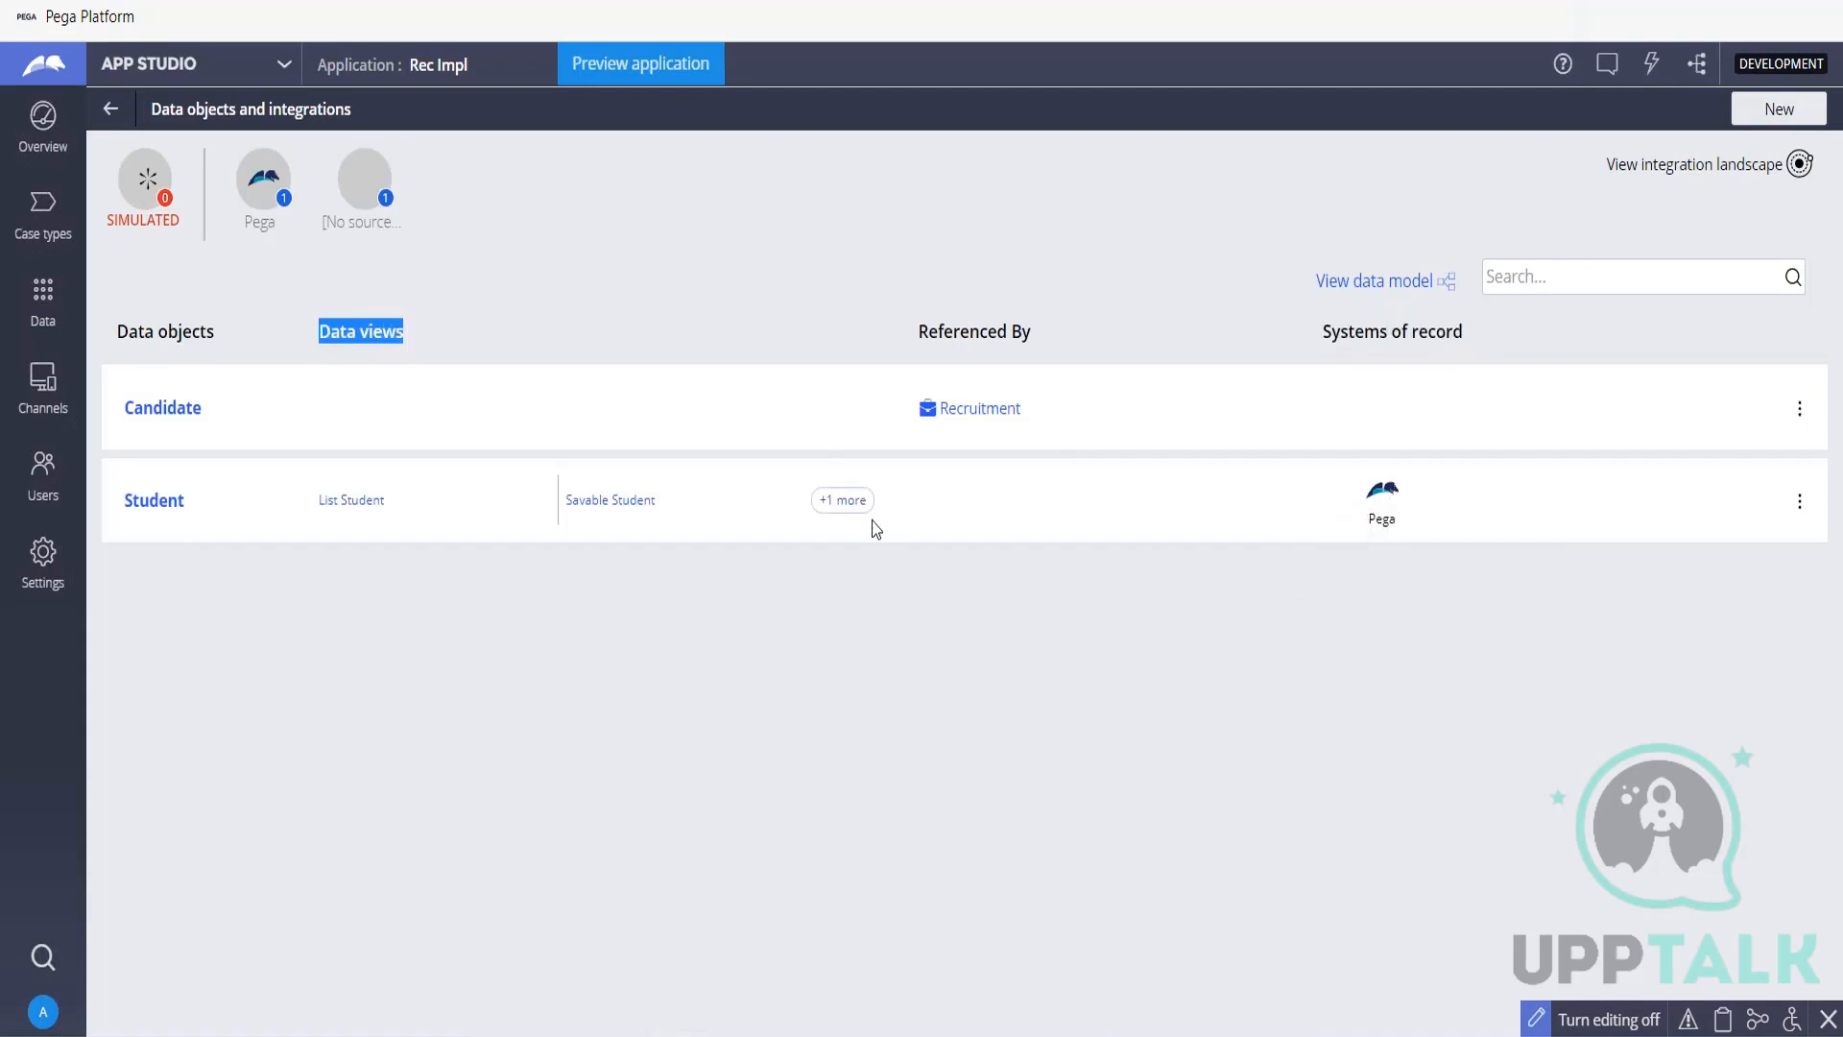
{"action": "left_click", "coordinate": [830, 503]}
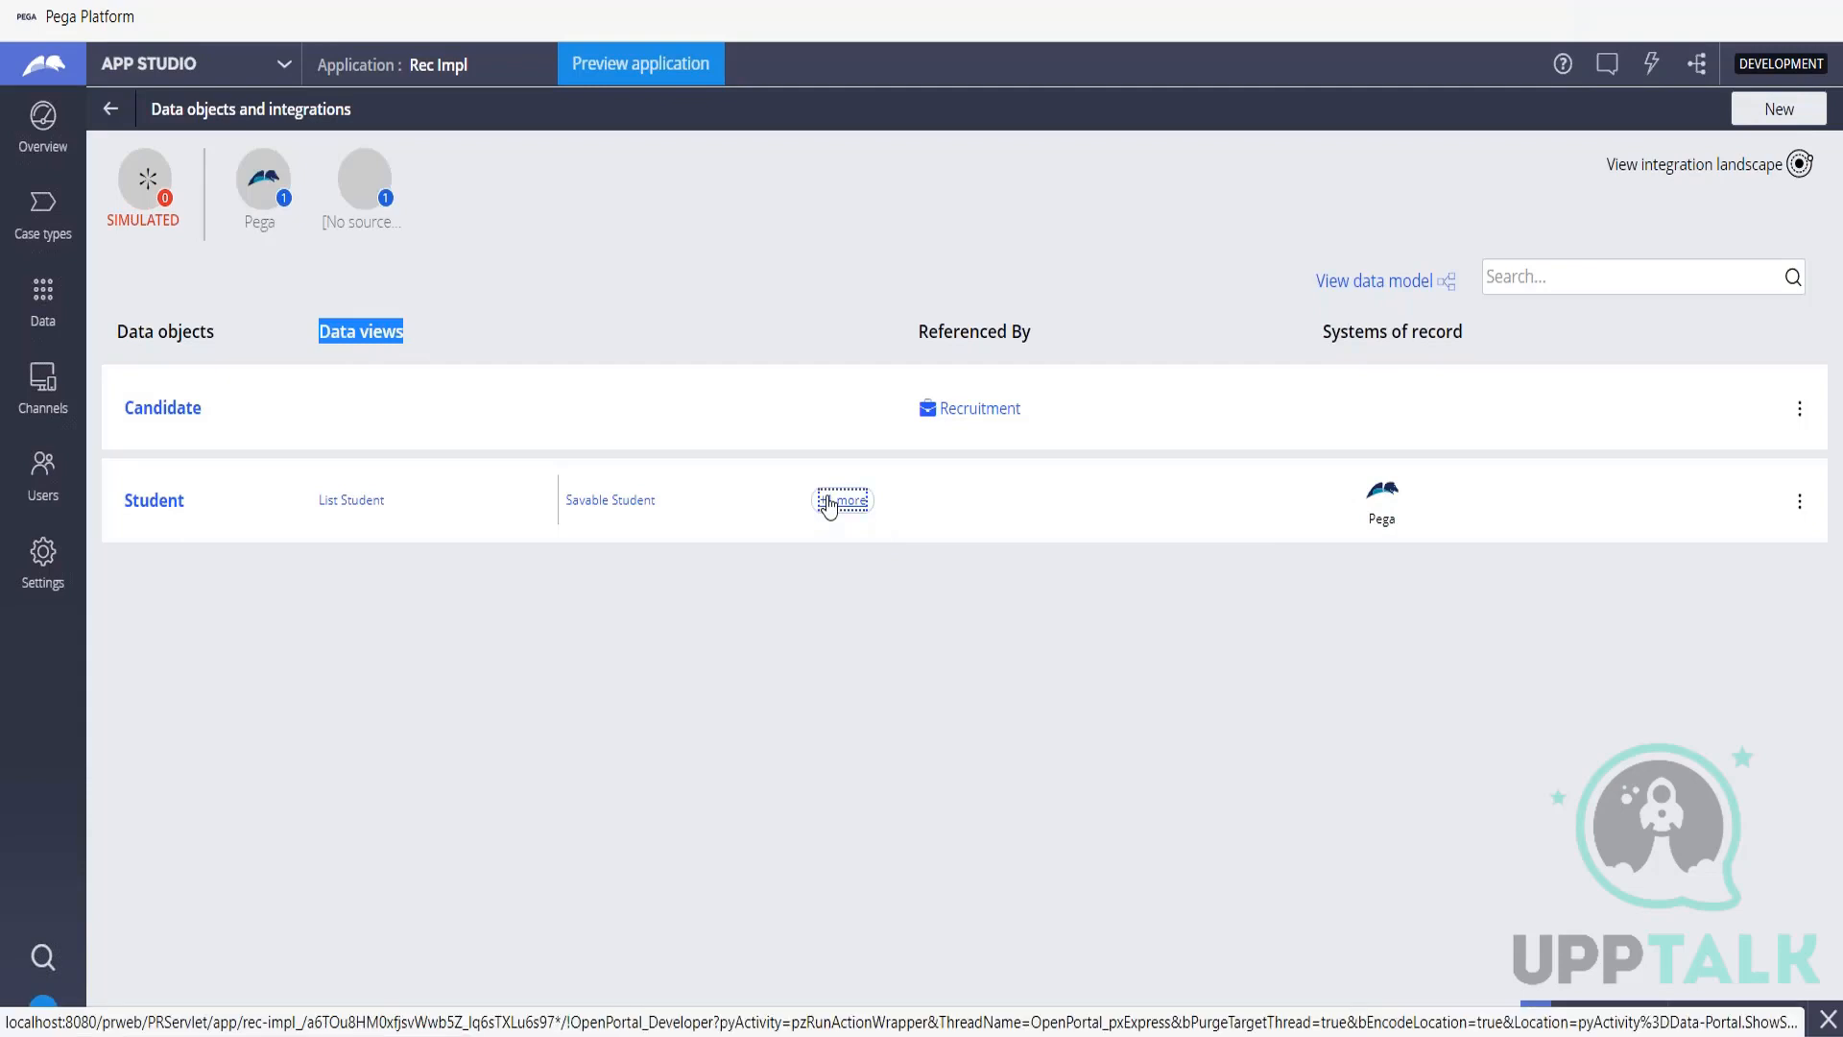
{"action": "left_click", "coordinate": [829, 503]}
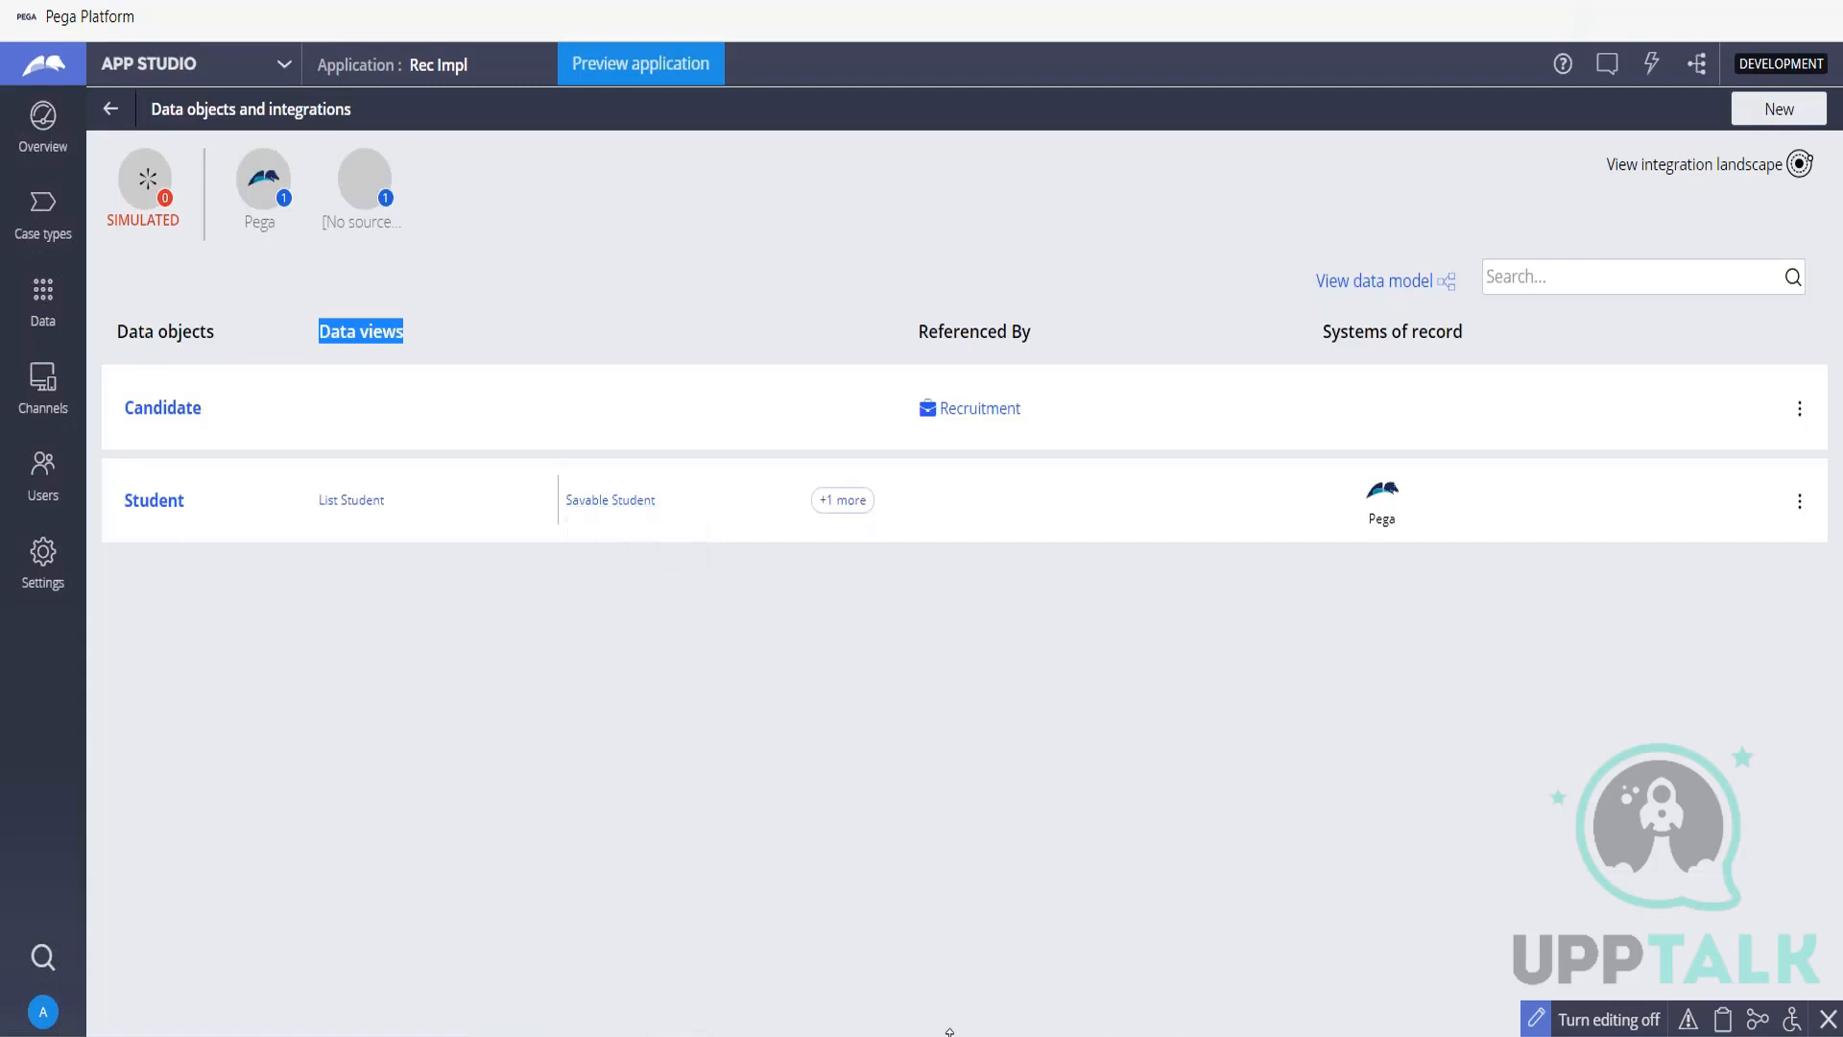
Switch to Notepad and start a second "Data Views" list with "1. Single Instance Data View" below the savable data pages note.
{"action": "key", "text": "alt+Tab"}
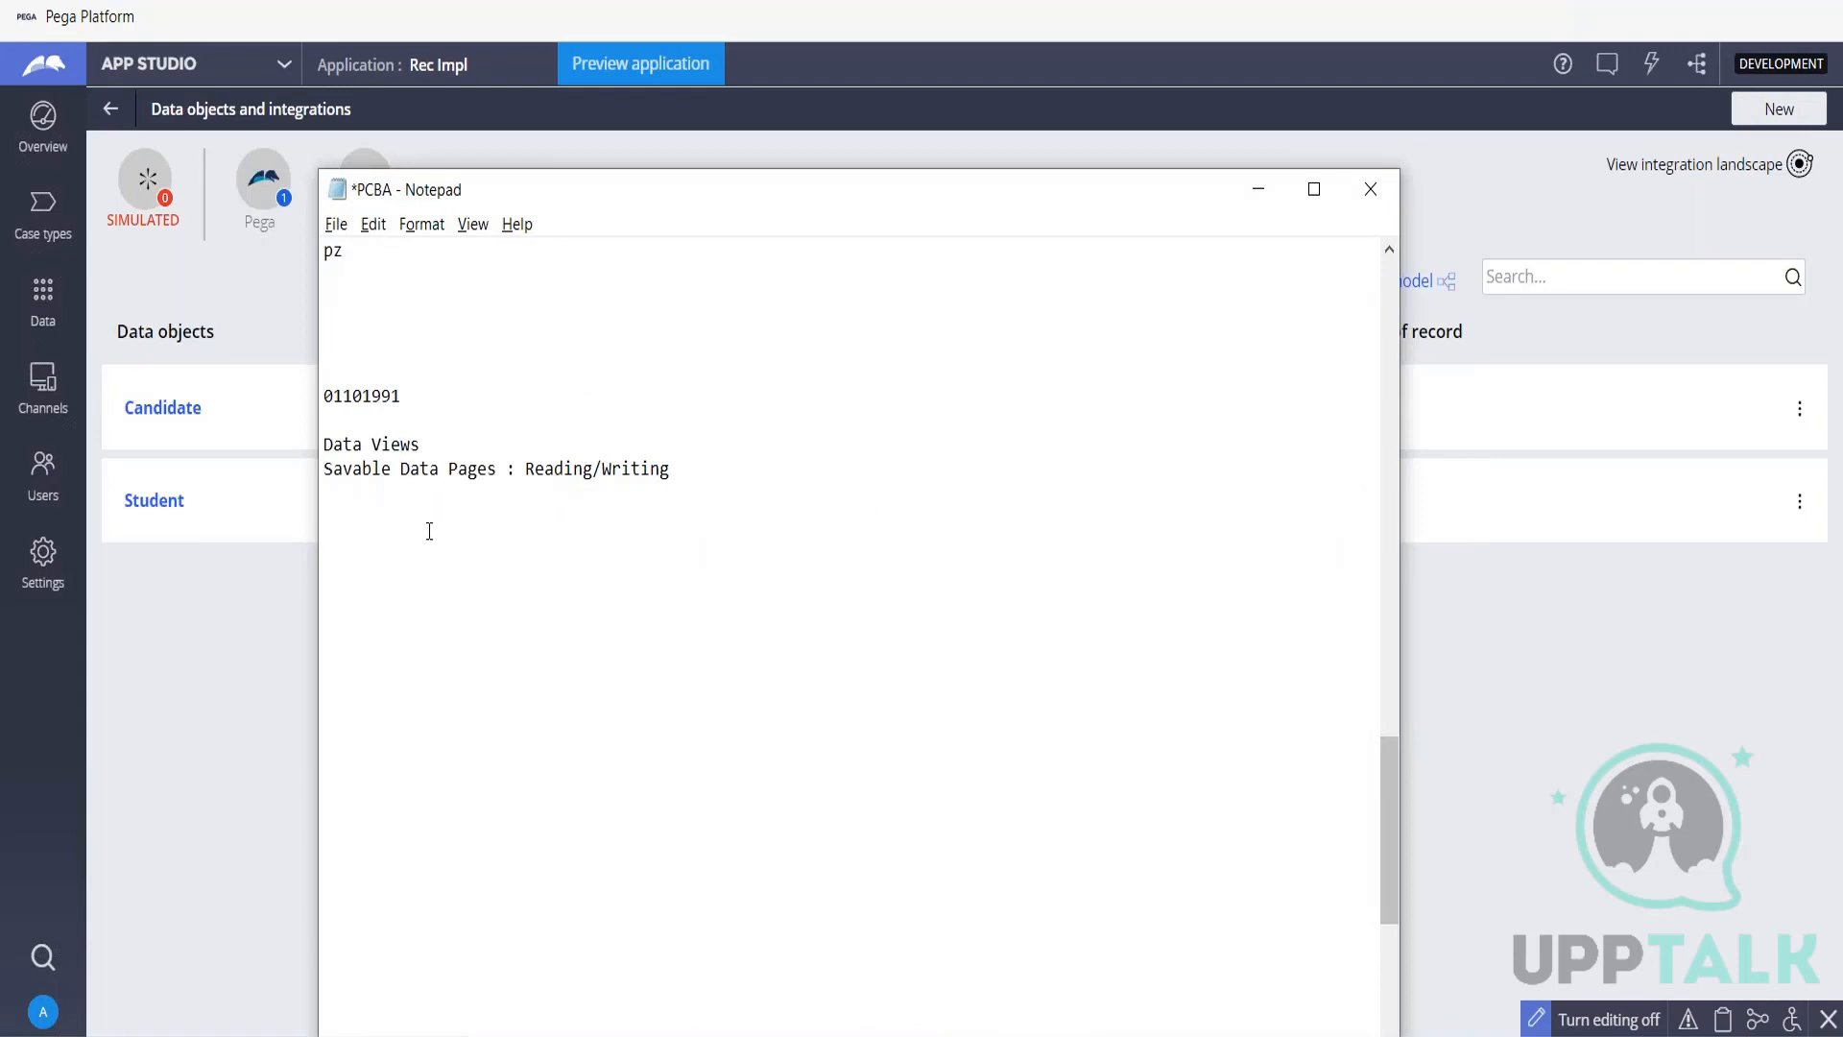
{"action": "type", "text": "Data Vie"}
{"action": "type", "text": "ws "}
{"action": "type", "text": "1. "}
{"action": "type", "text": "Single "}
{"action": "type", "text": "Instance "}
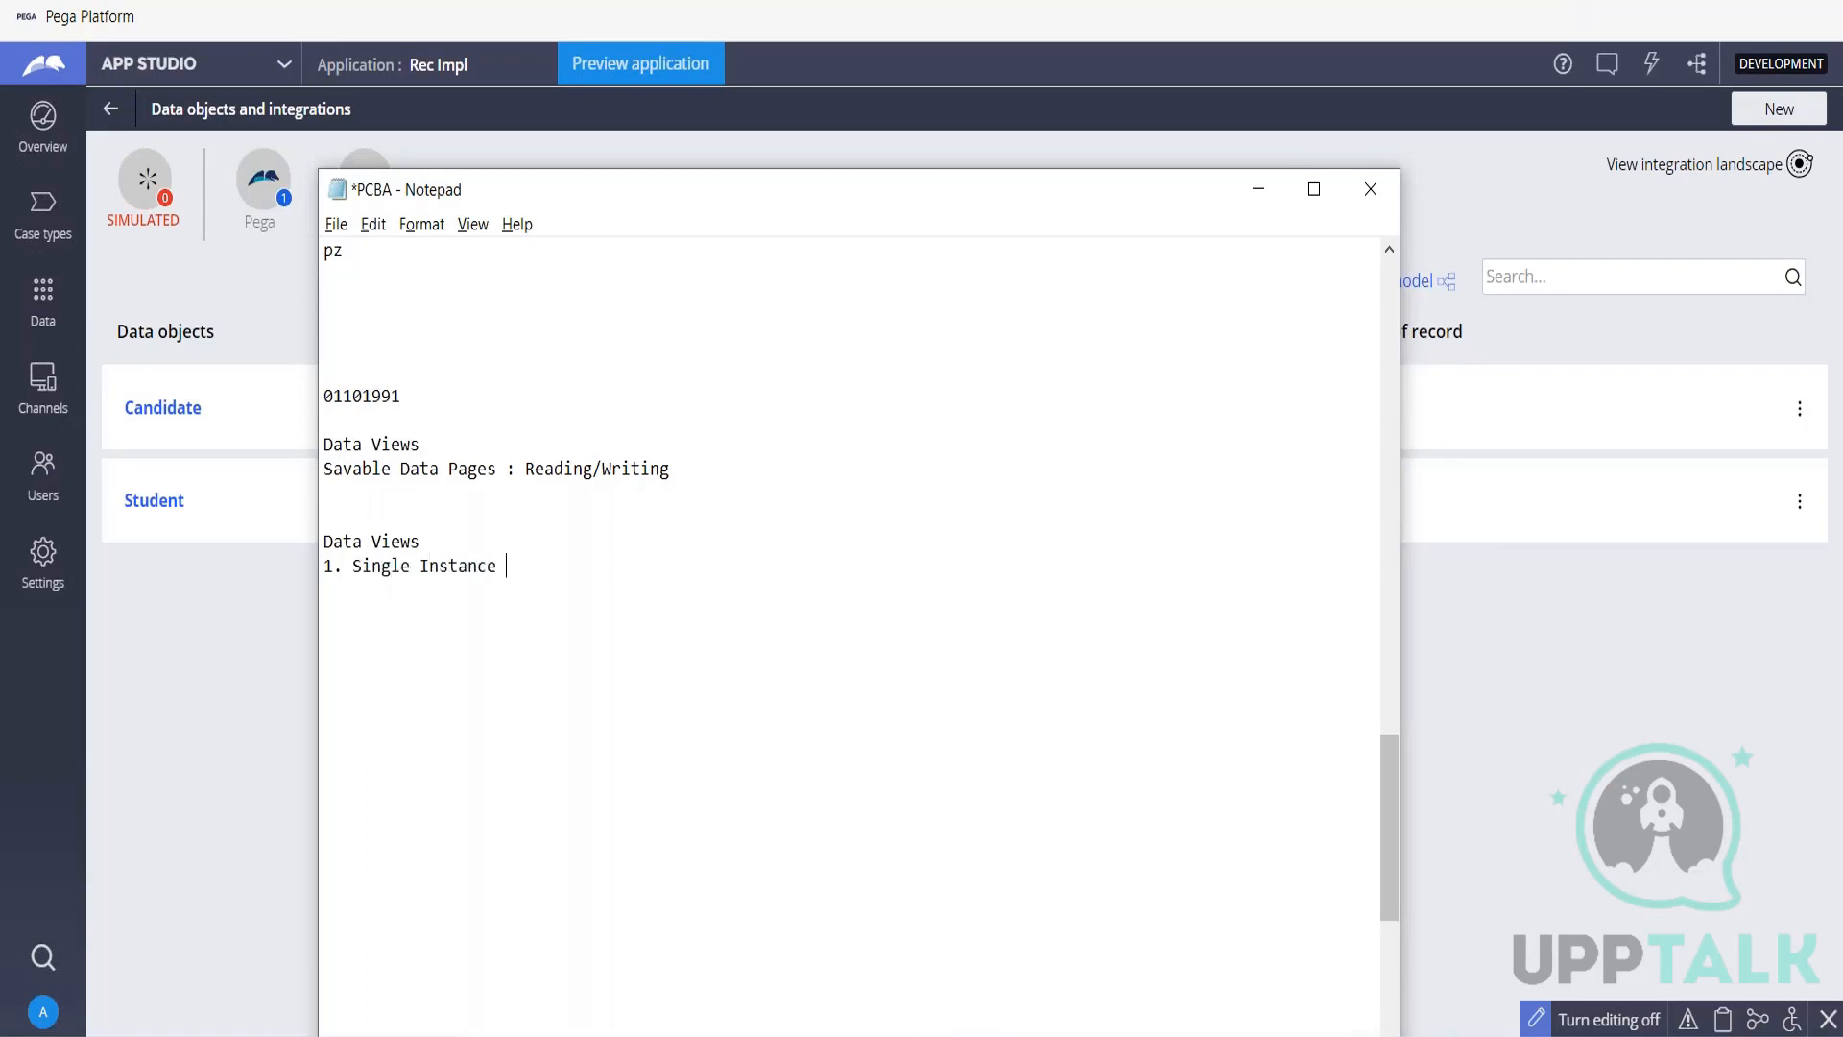
{"action": "type", "text": "Data View"}
Add "2. List" and "3. Savable" to the data views list, review the three types and minimize Notepad.
{"action": "key", "text": "Return"}
{"action": "type", "text": "2. List"}
{"action": "key", "text": "Return"}
{"action": "type", "text": "3. Savable"}
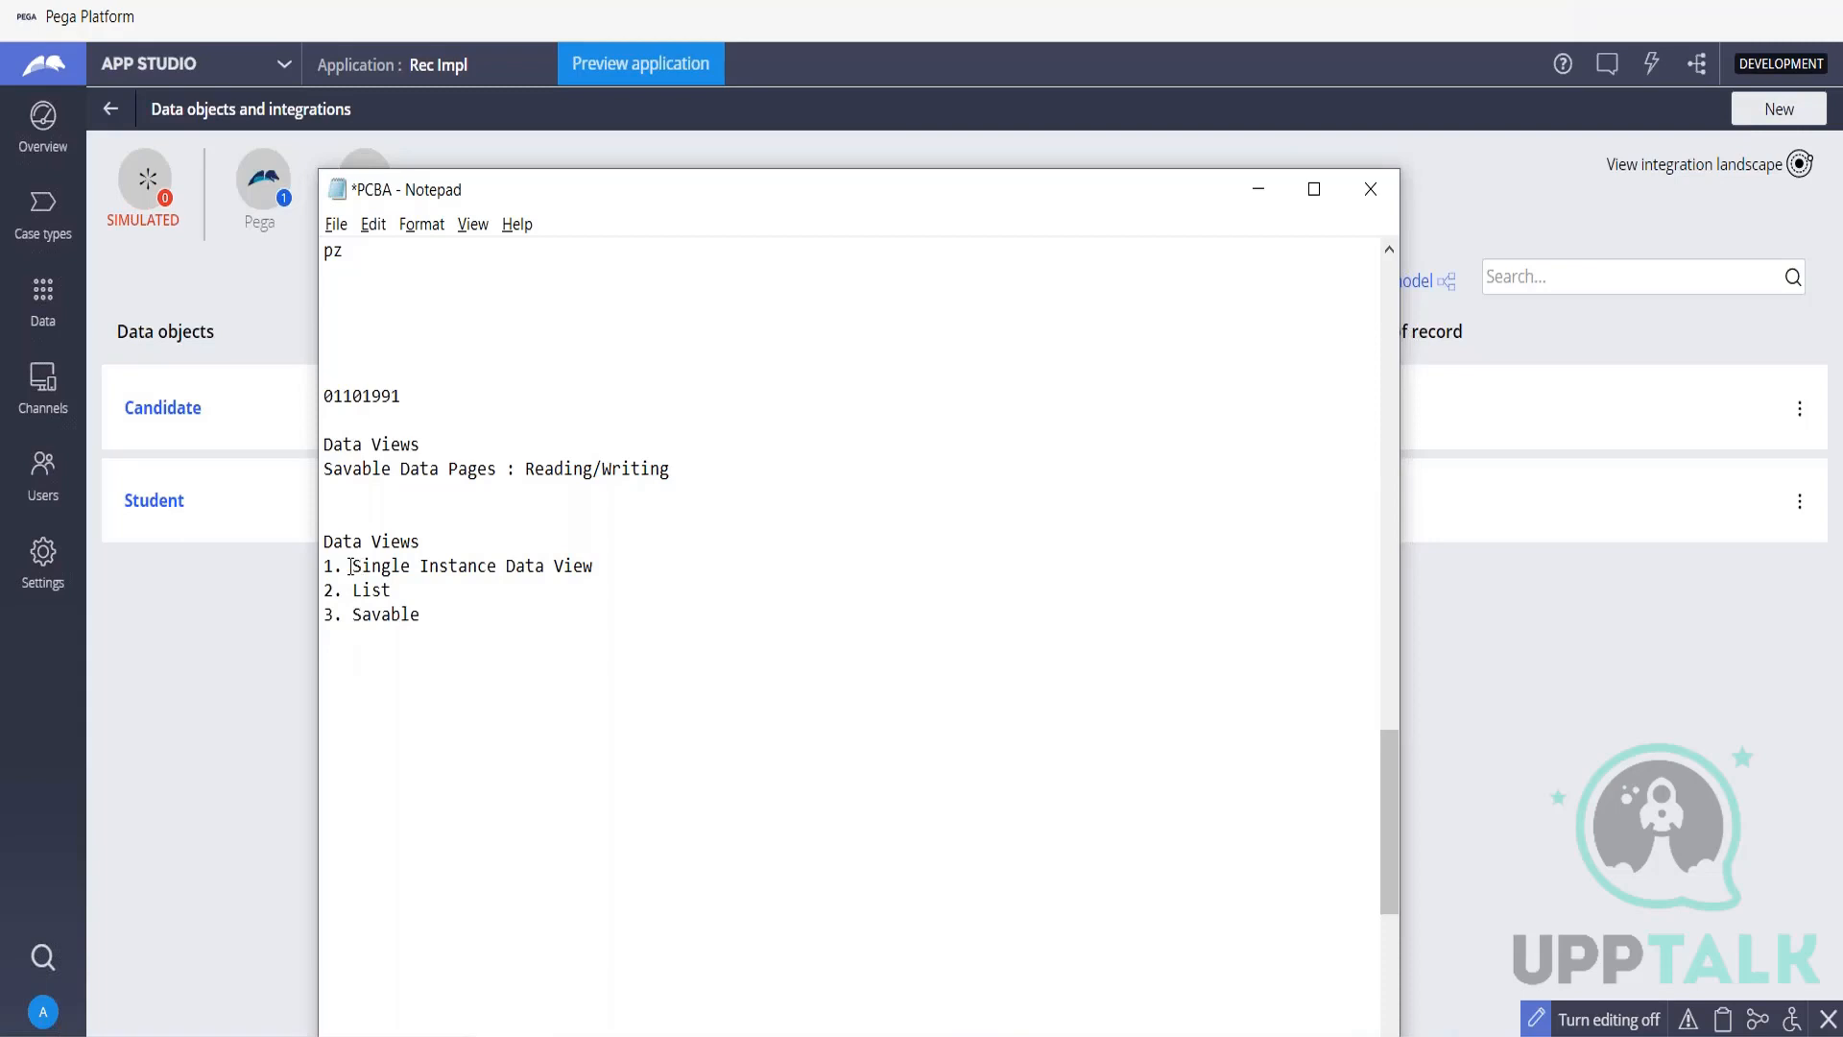
{"action": "left_click_drag", "start_coordinate": [351, 566], "coordinate": [499, 567]}
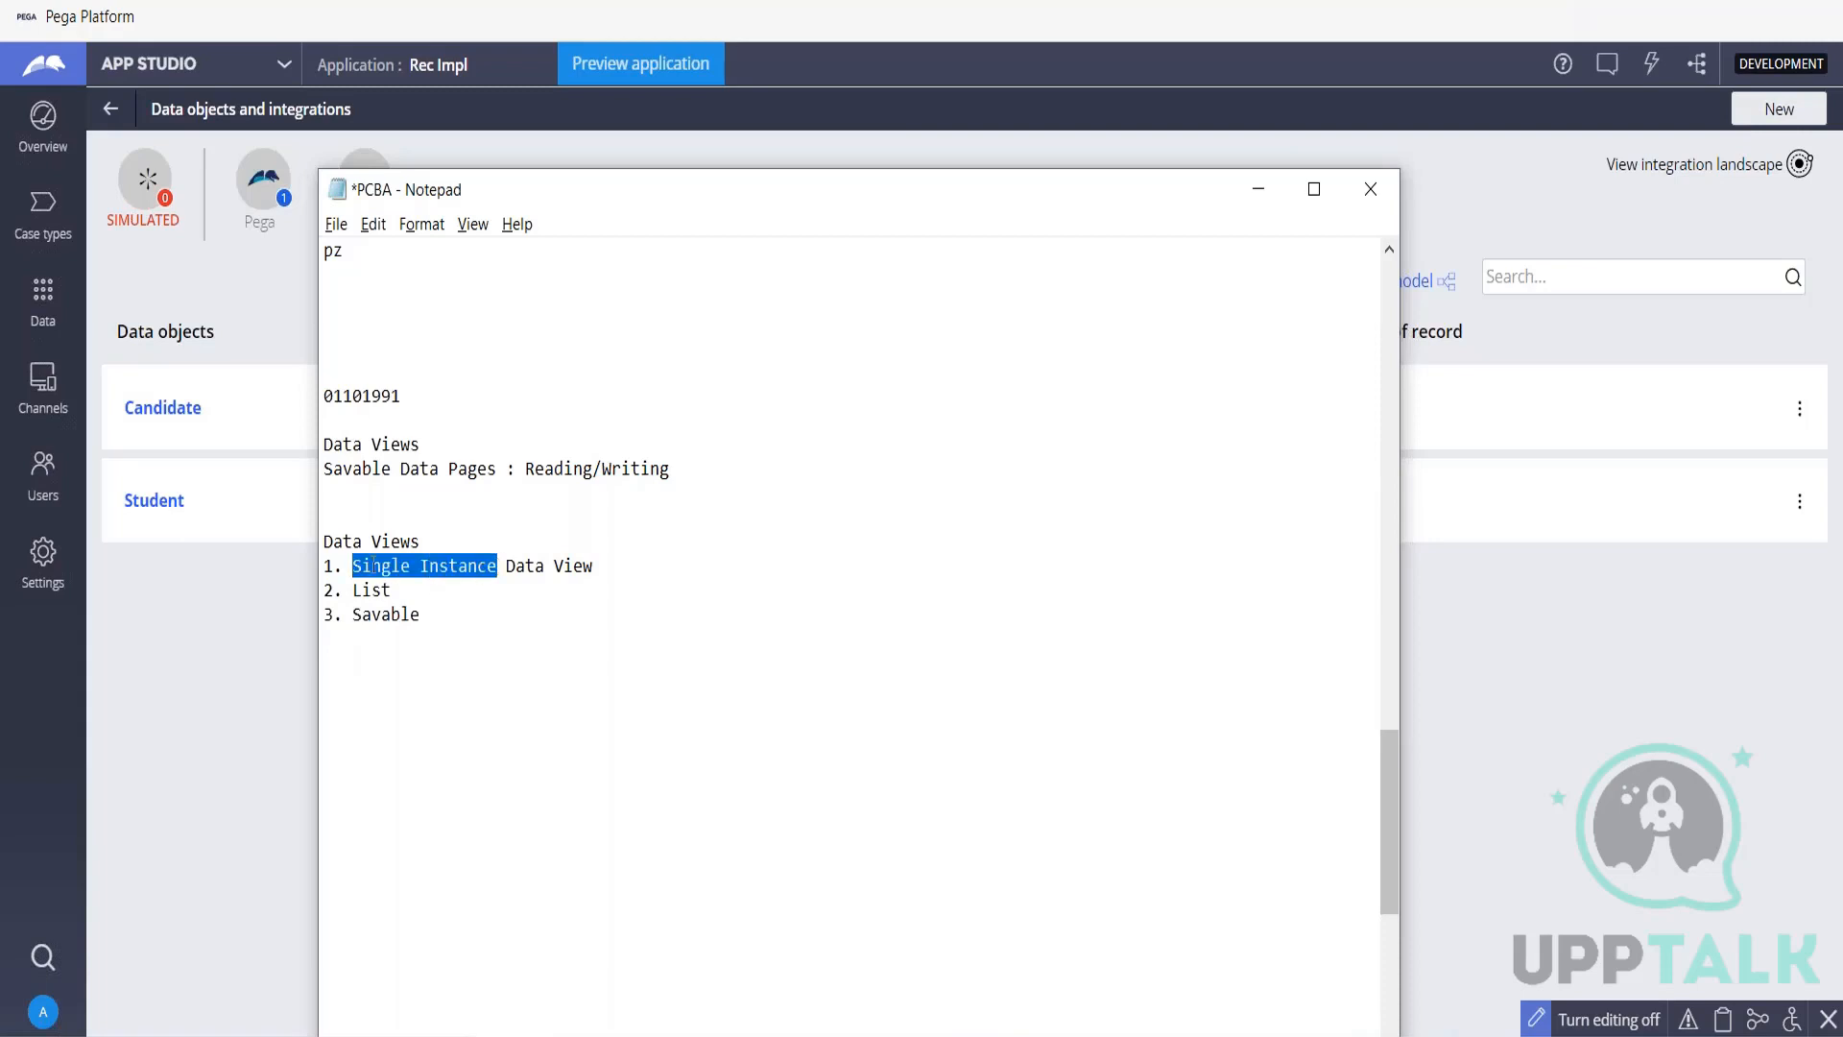
{"action": "left_click_drag", "start_coordinate": [354, 589], "coordinate": [396, 592]}
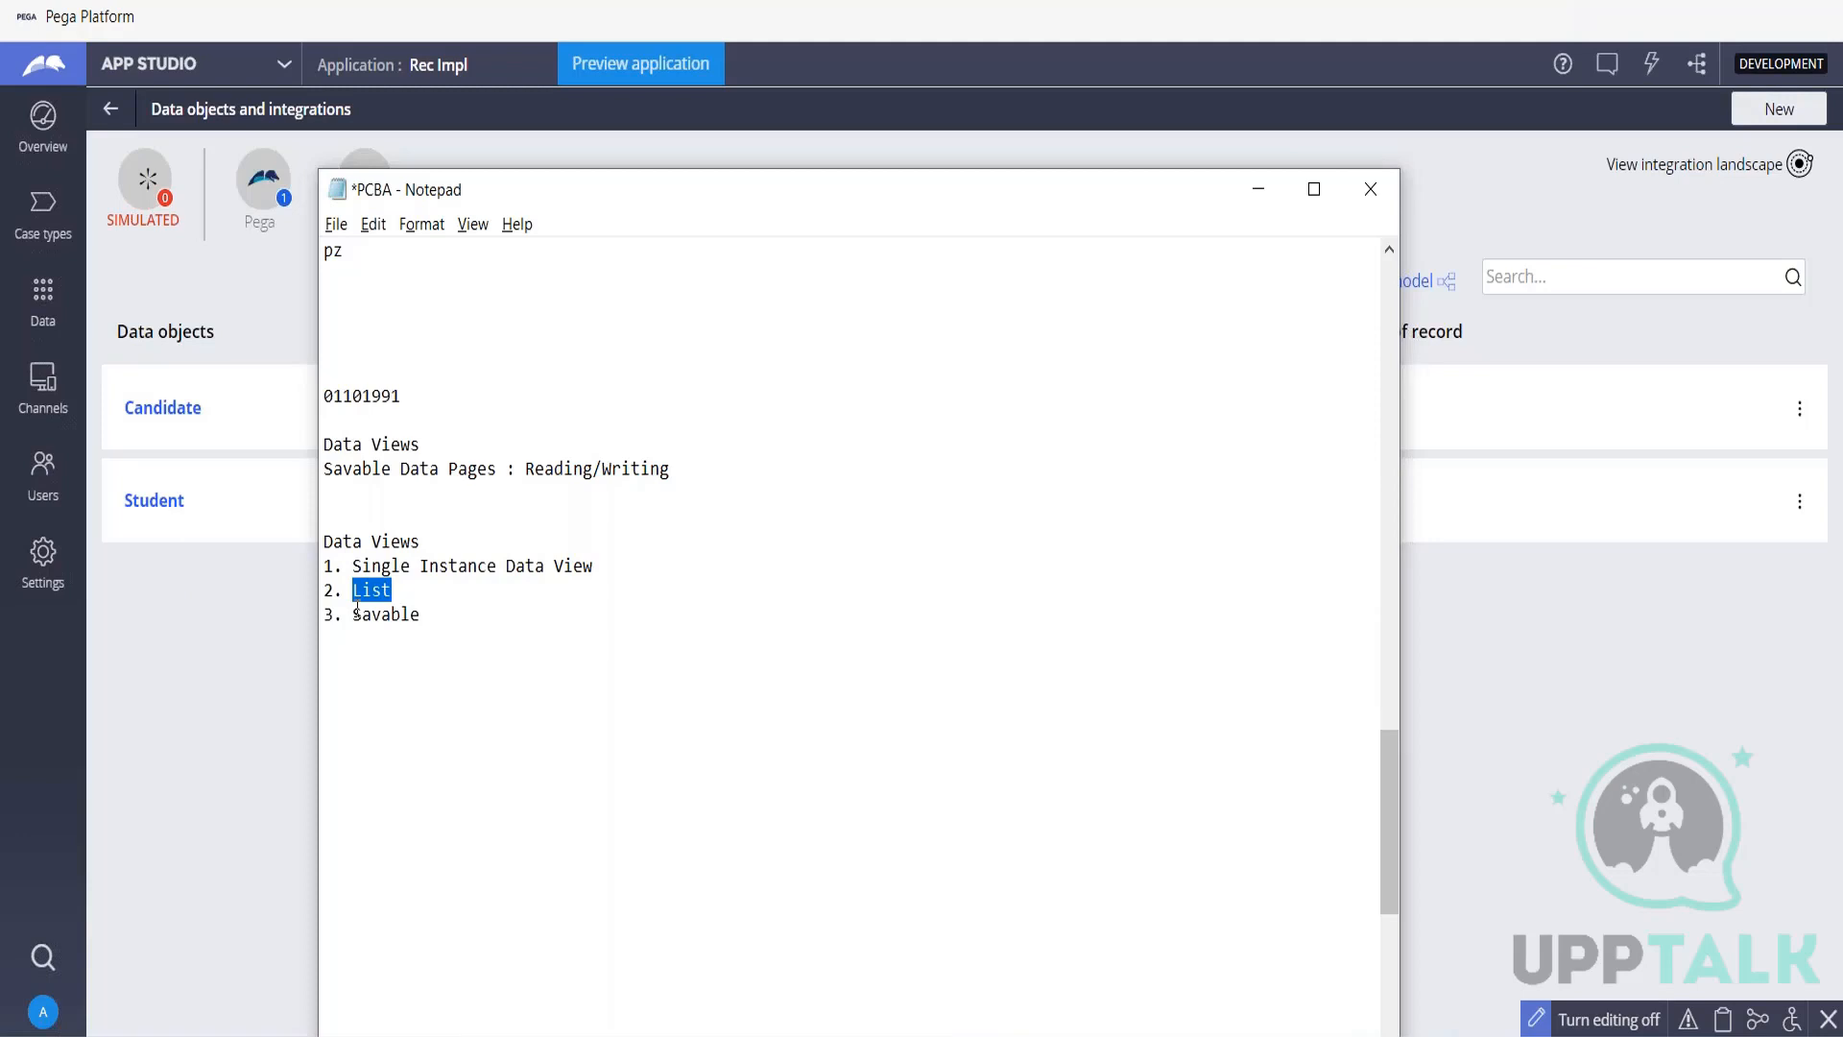
{"action": "left_click_drag", "start_coordinate": [355, 614], "coordinate": [424, 616]}
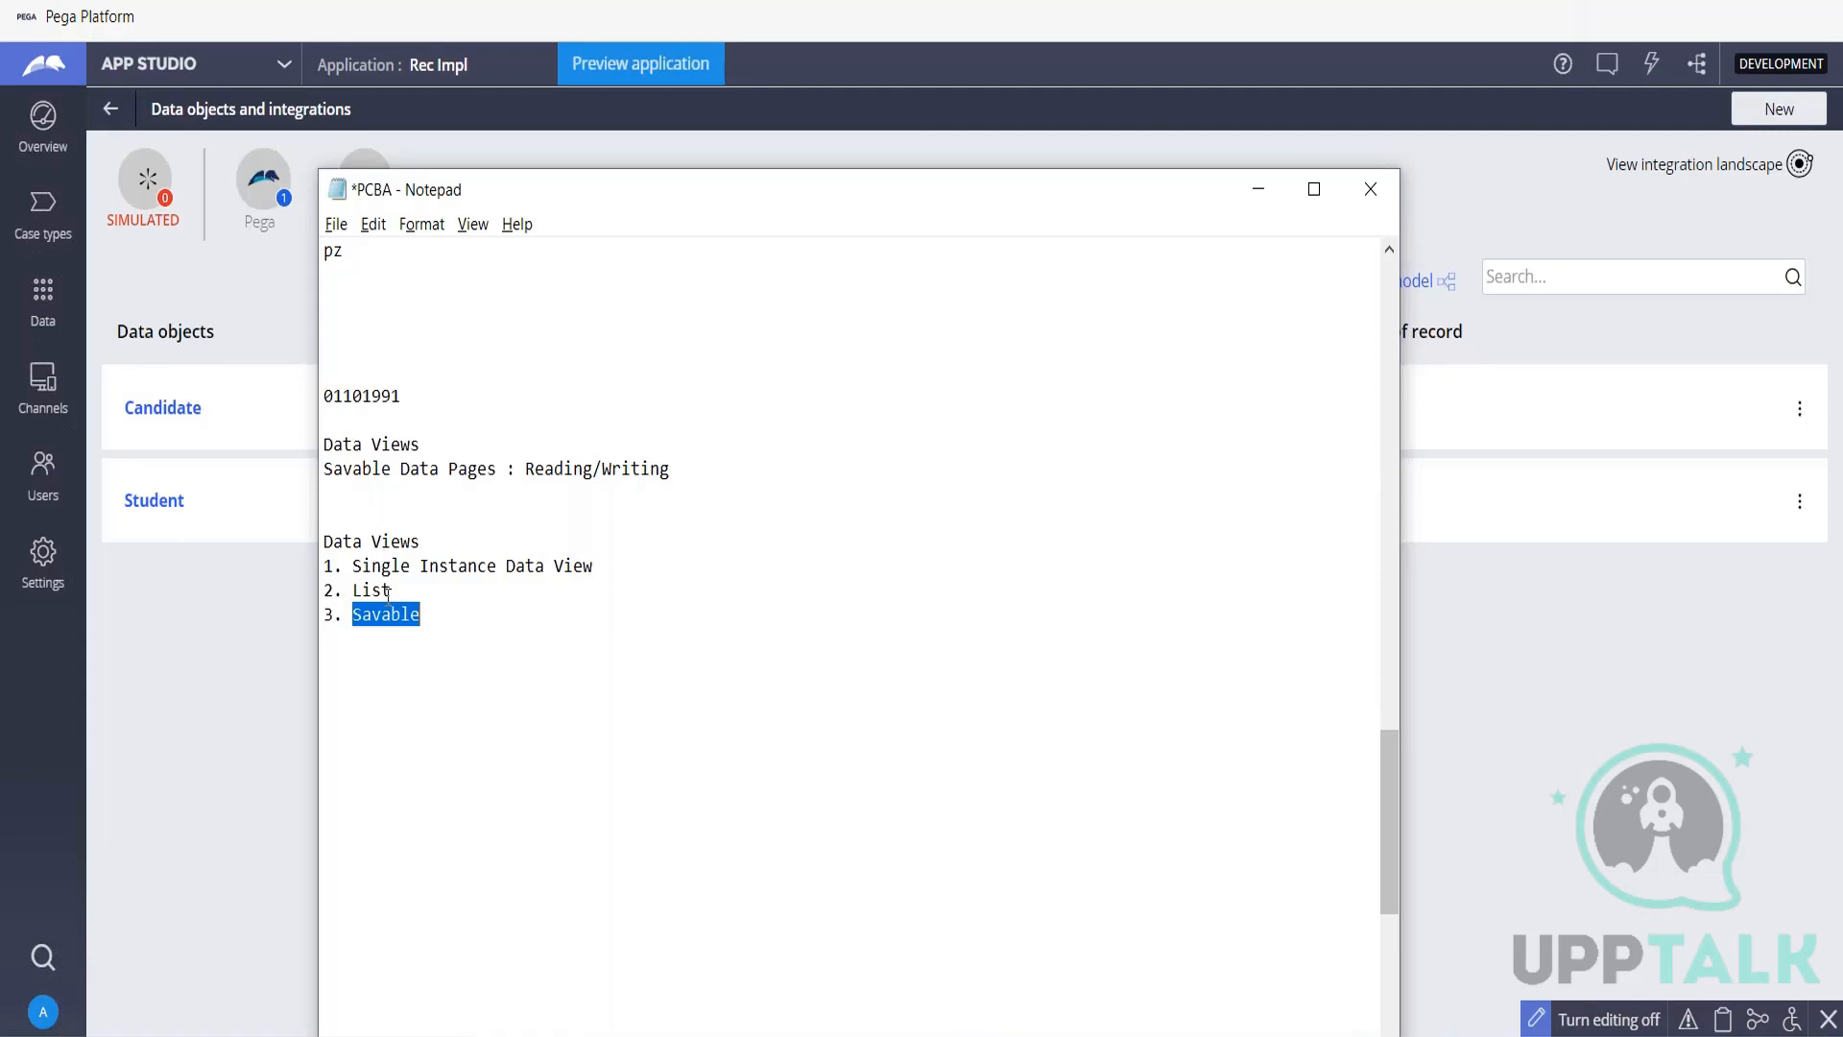
{"action": "left_click", "coordinate": [523, 613]}
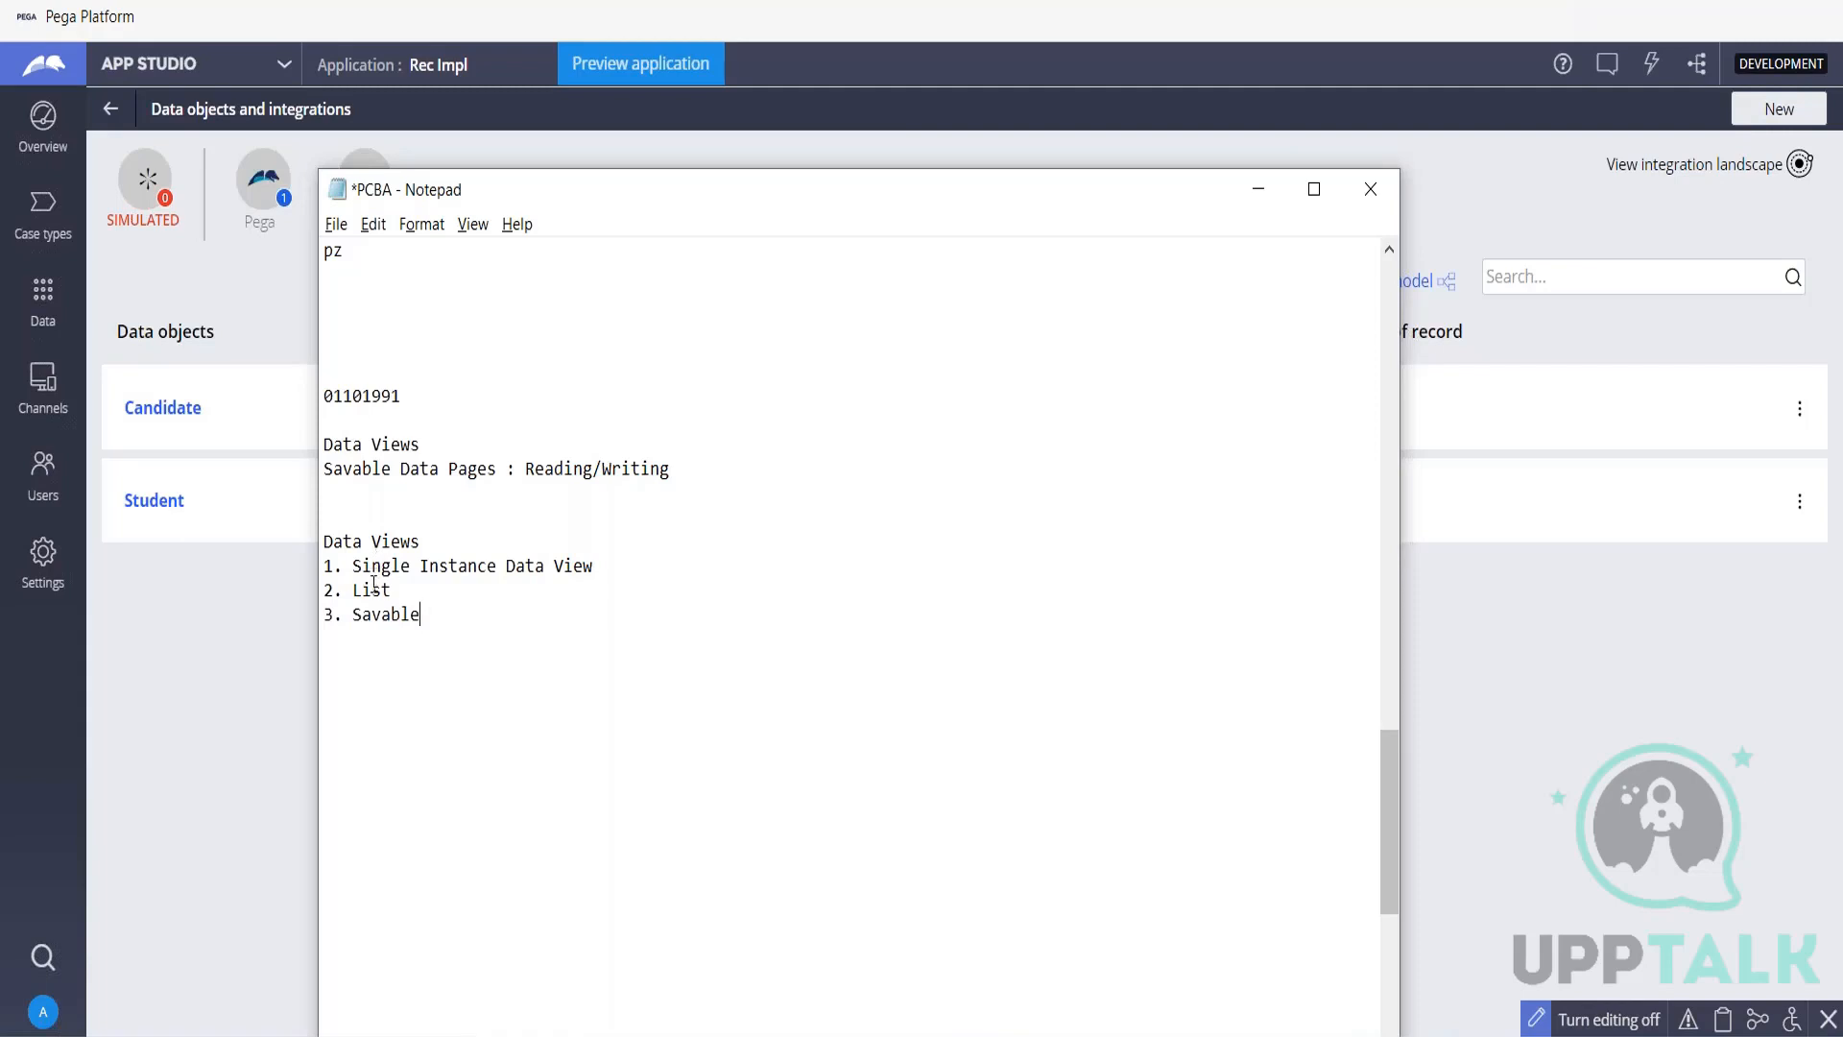
{"action": "left_click", "coordinate": [1259, 189]}
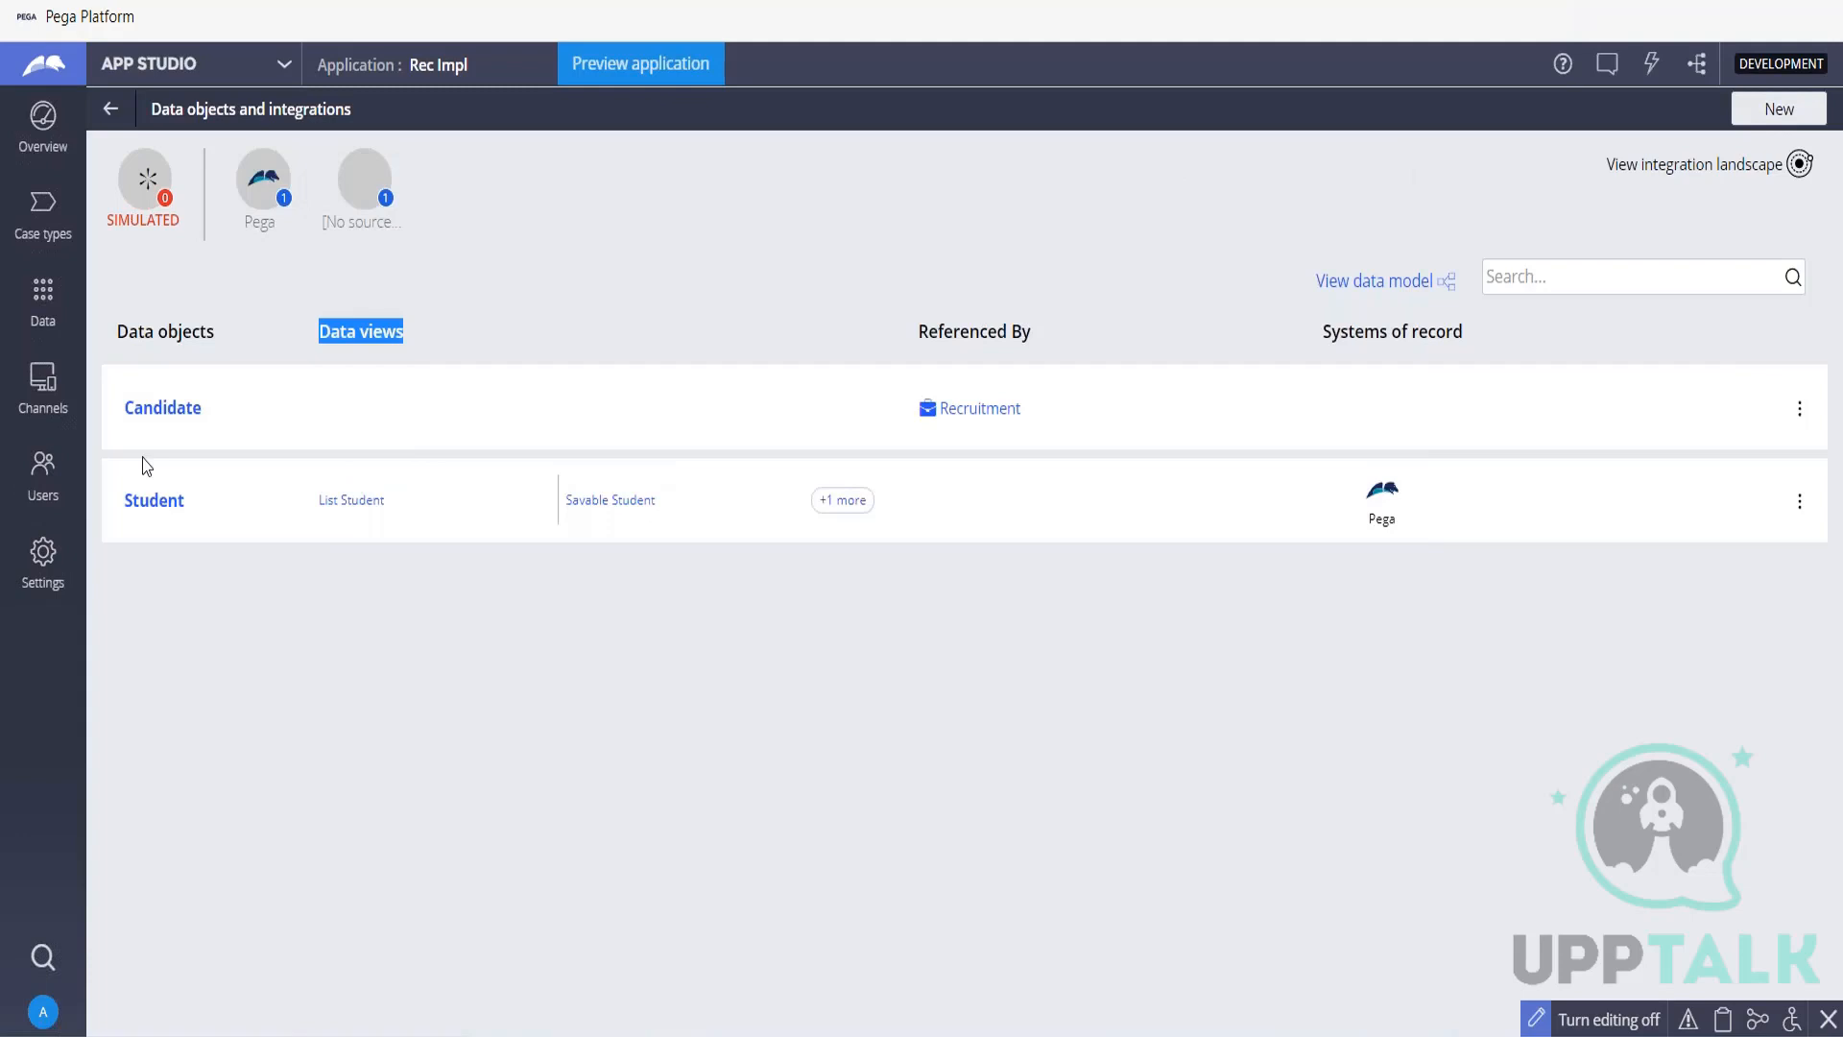
Open the Recruitment case type, examine its draft process warnings and close the warning list.
{"action": "left_click", "coordinate": [69, 231]}
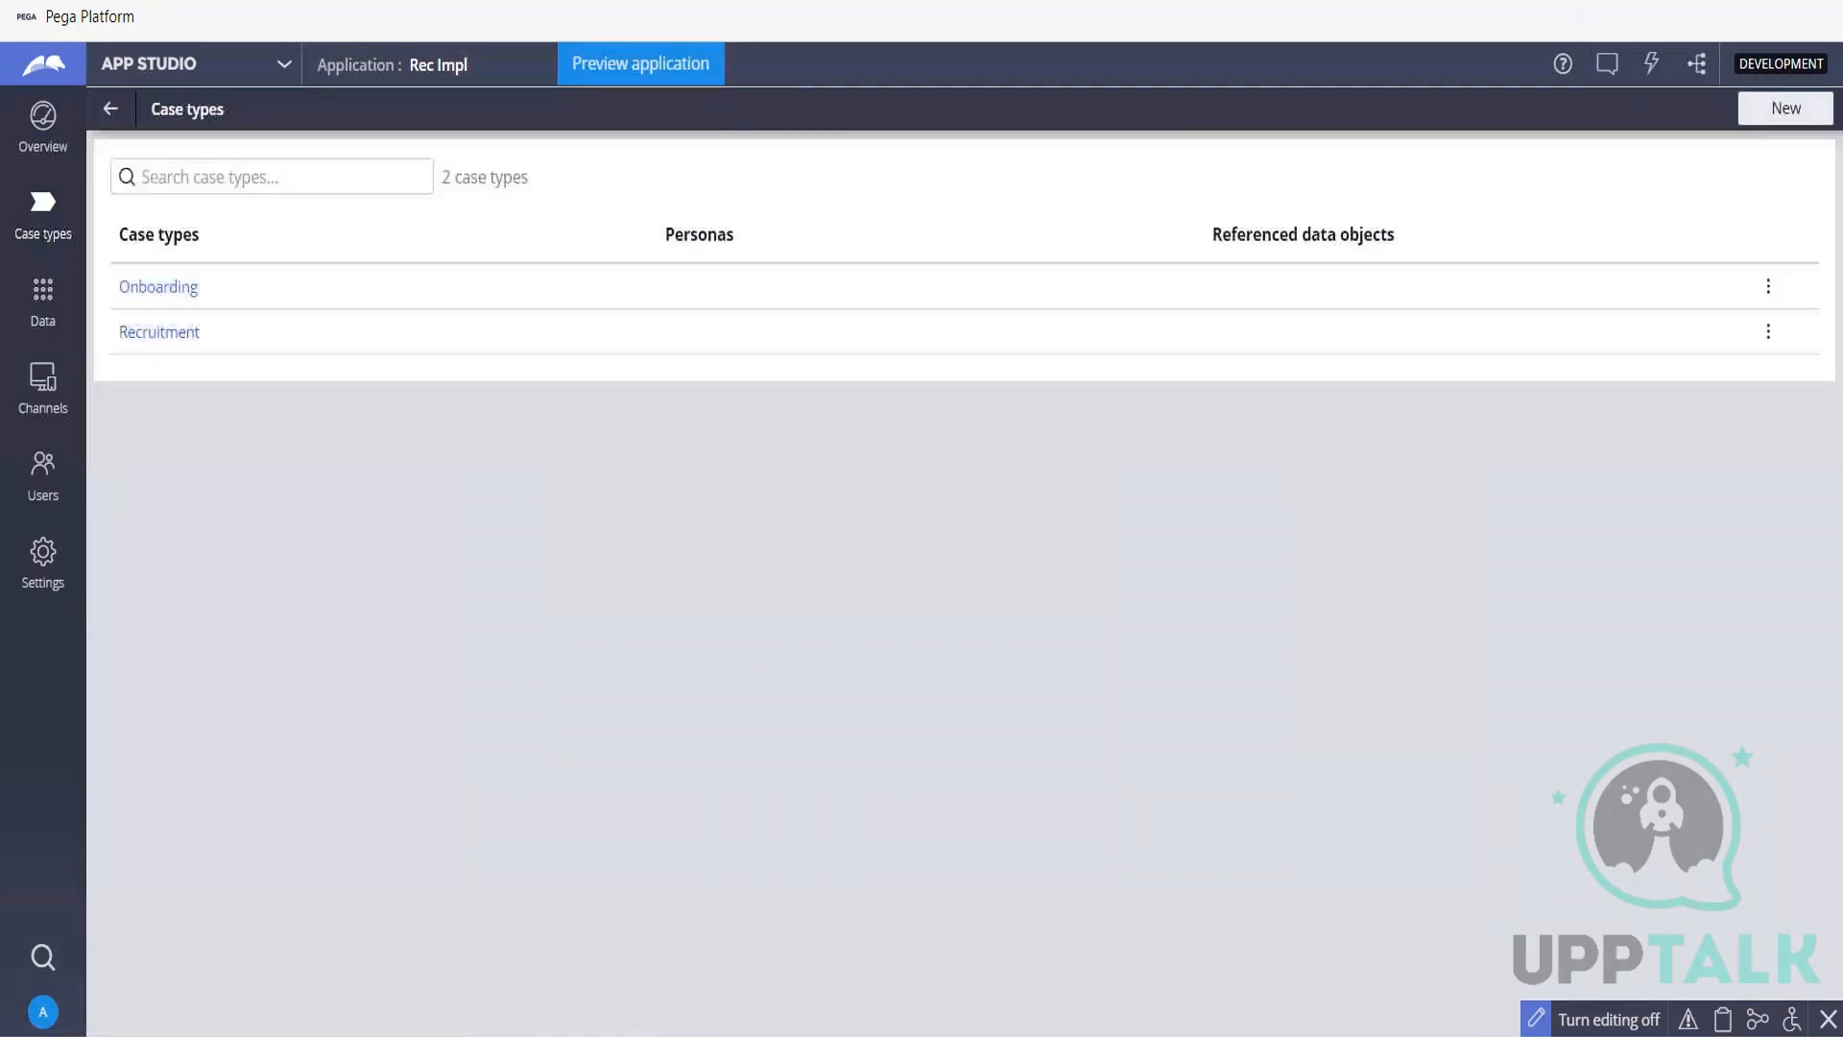
{"action": "left_click", "coordinate": [151, 330]}
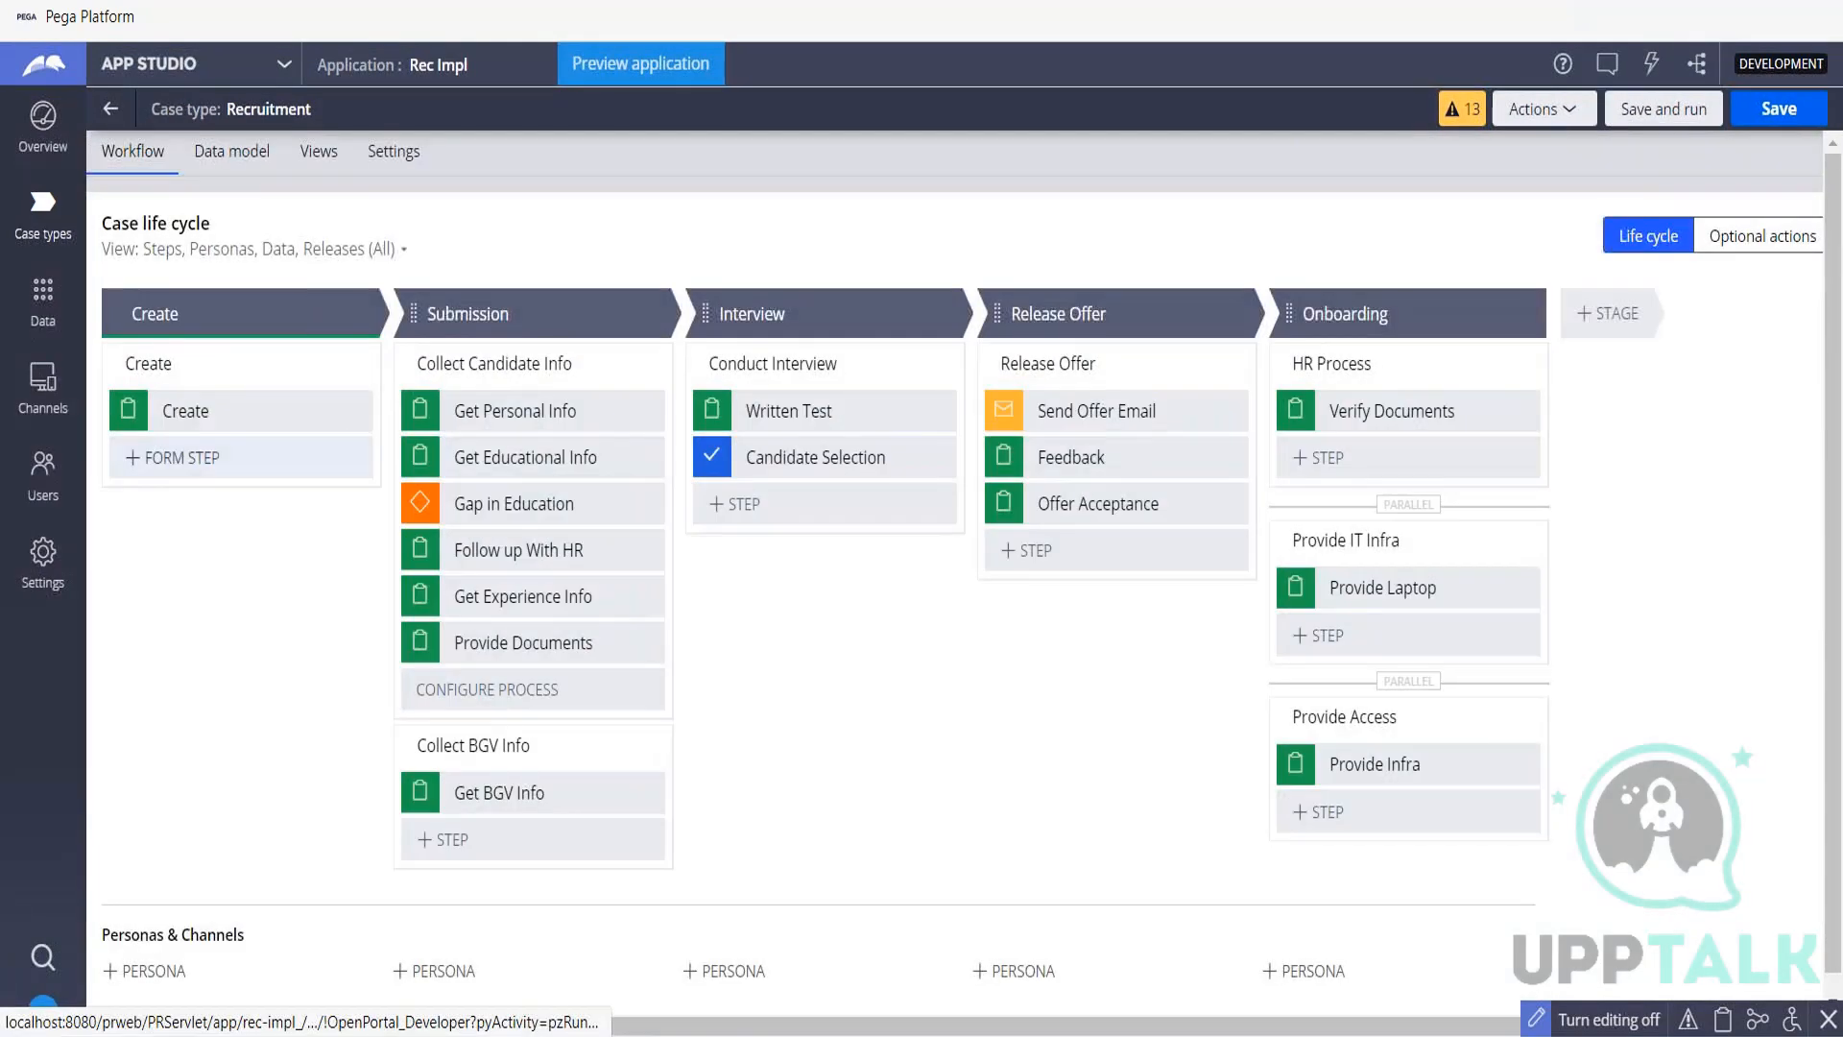
{"action": "left_click", "coordinate": [1462, 108]}
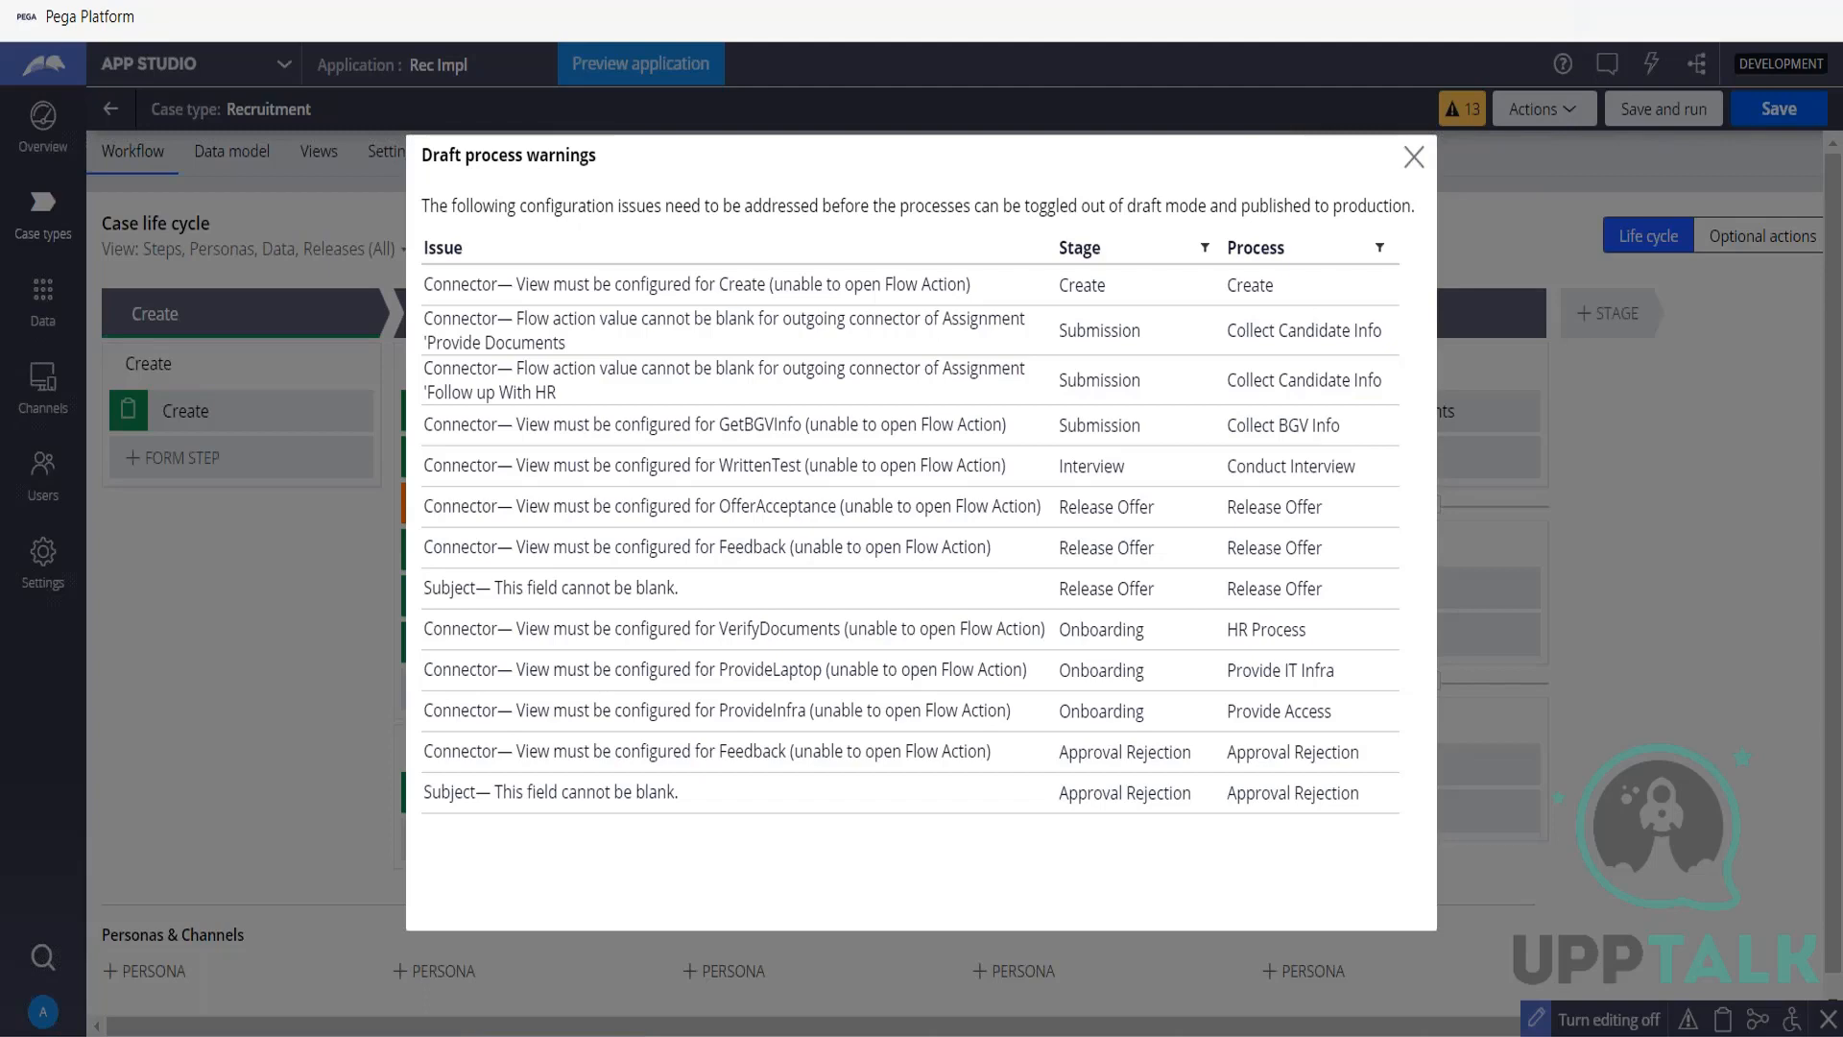
{"action": "key", "text": "Escape"}
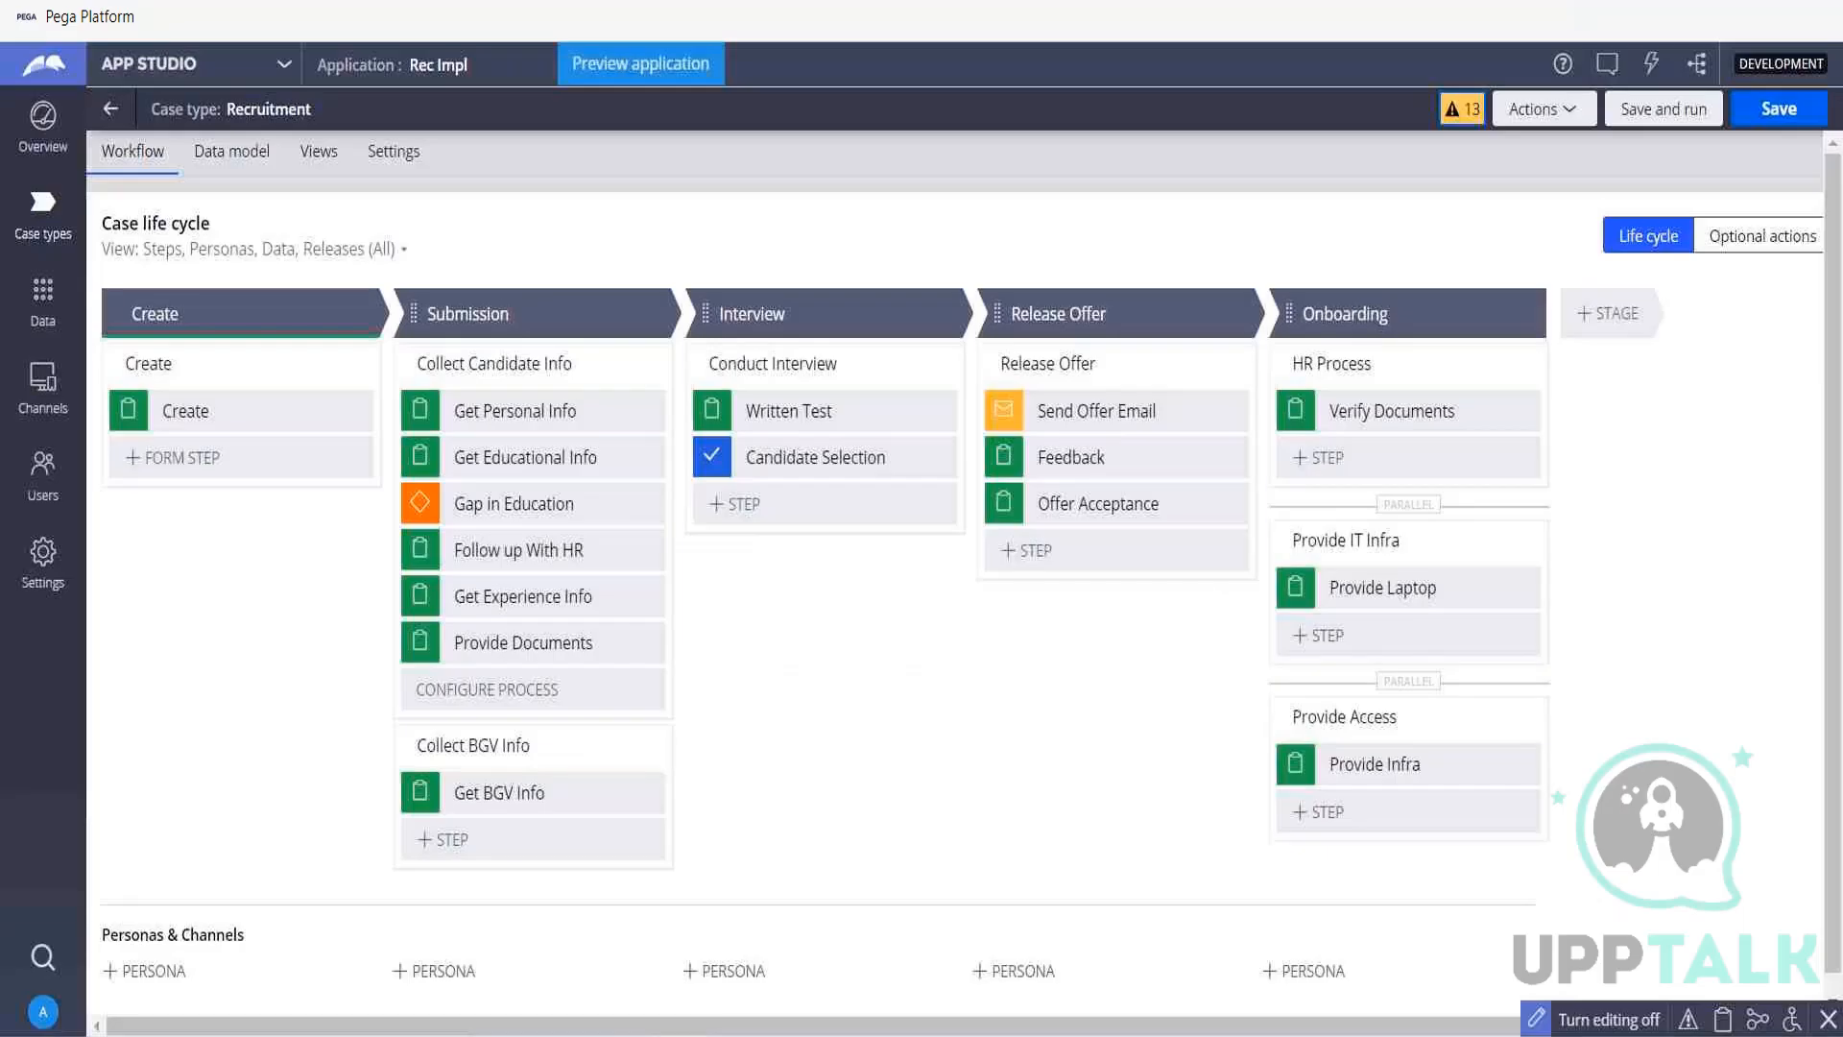